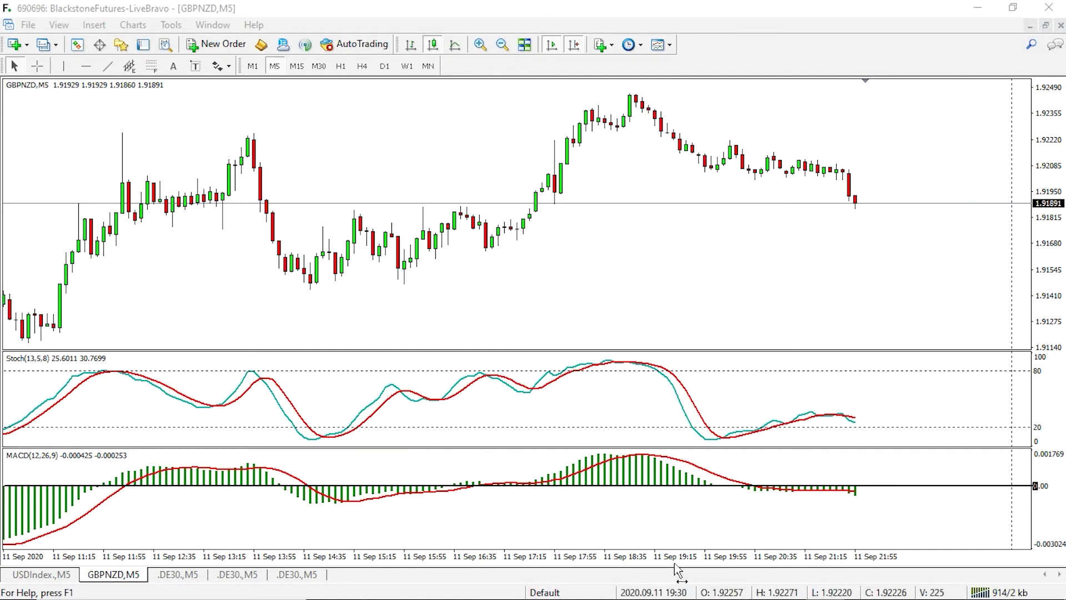
Step: Annotate the GBPNZD,M5 chart with a long cyan ScreenDraw arrow pointing at the candles near 1.9168, and clear the drawing
mouse_move(682, 597)
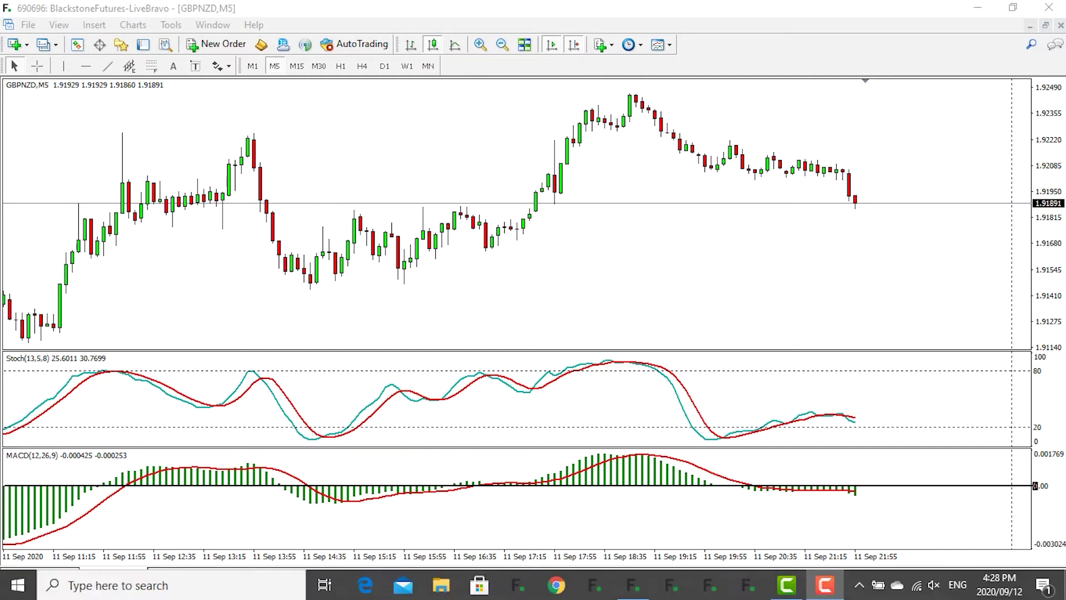
click(828, 586)
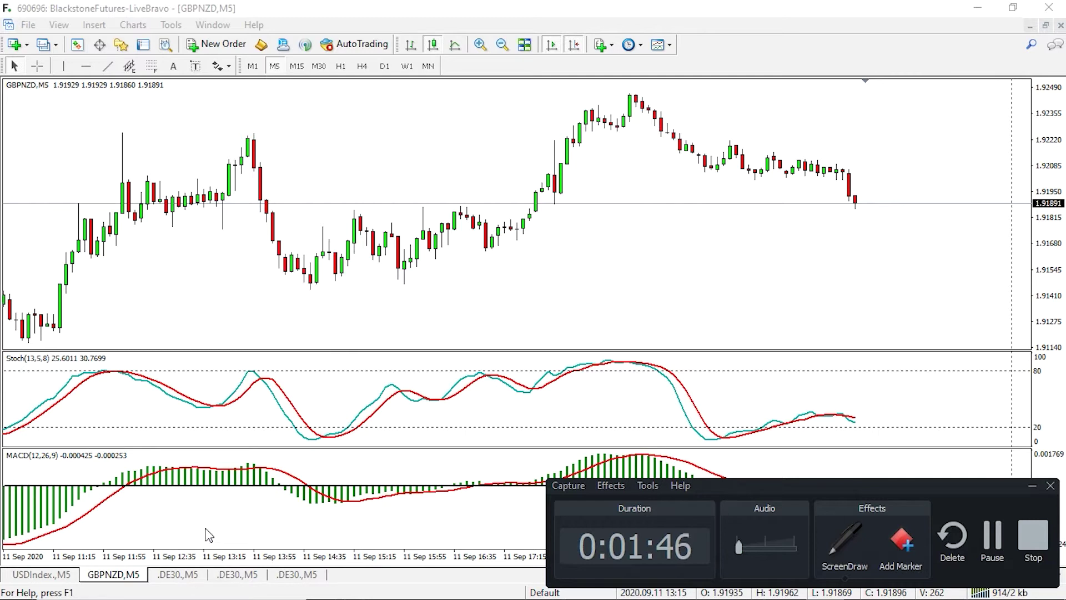
click(846, 580)
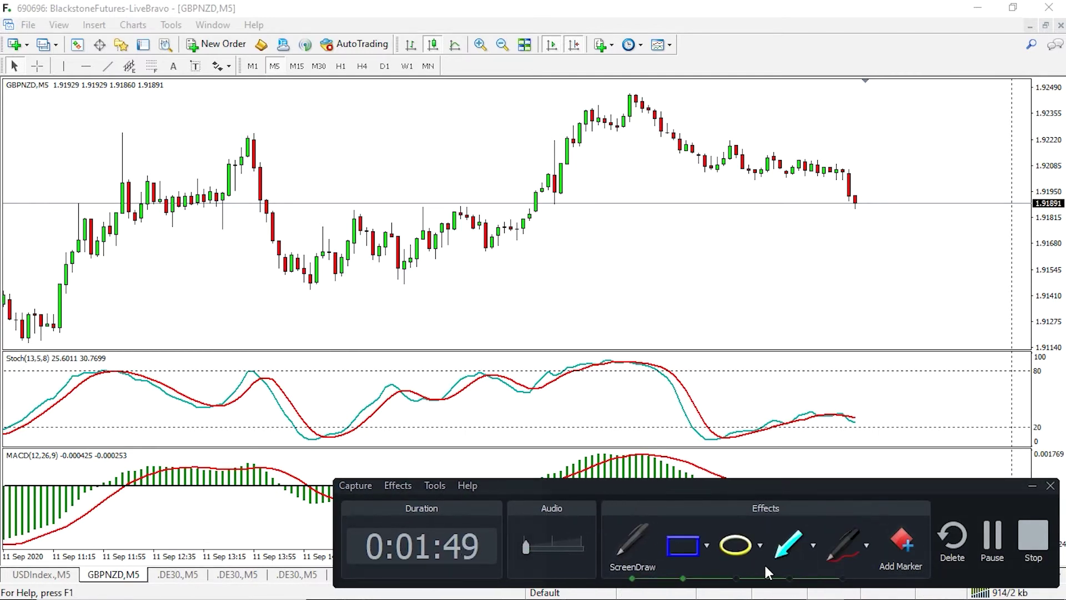
click(789, 547)
drag(969, 253, 496, 245)
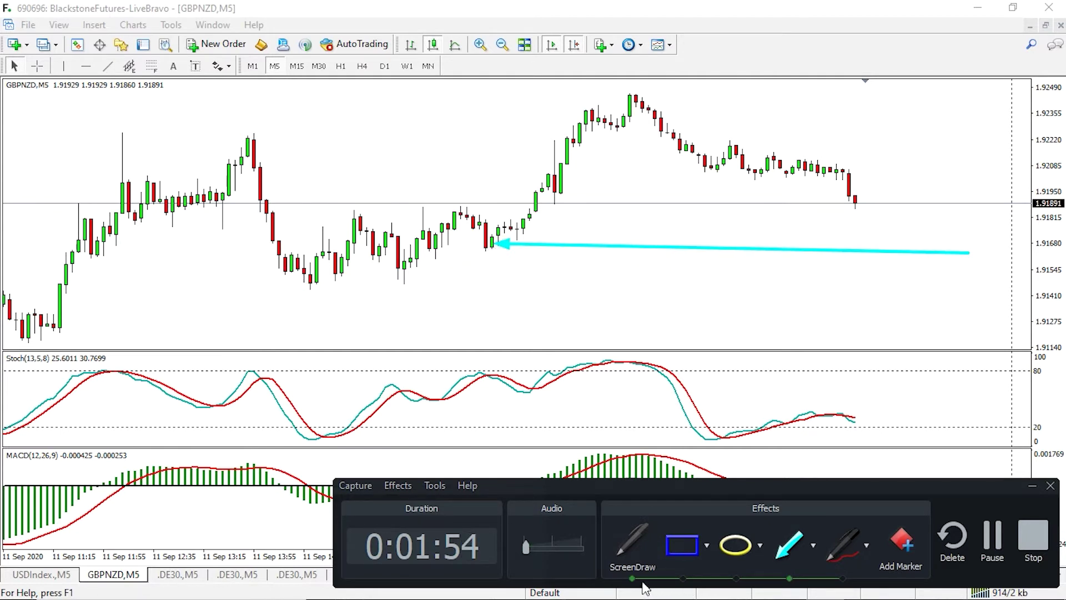
key(Escape)
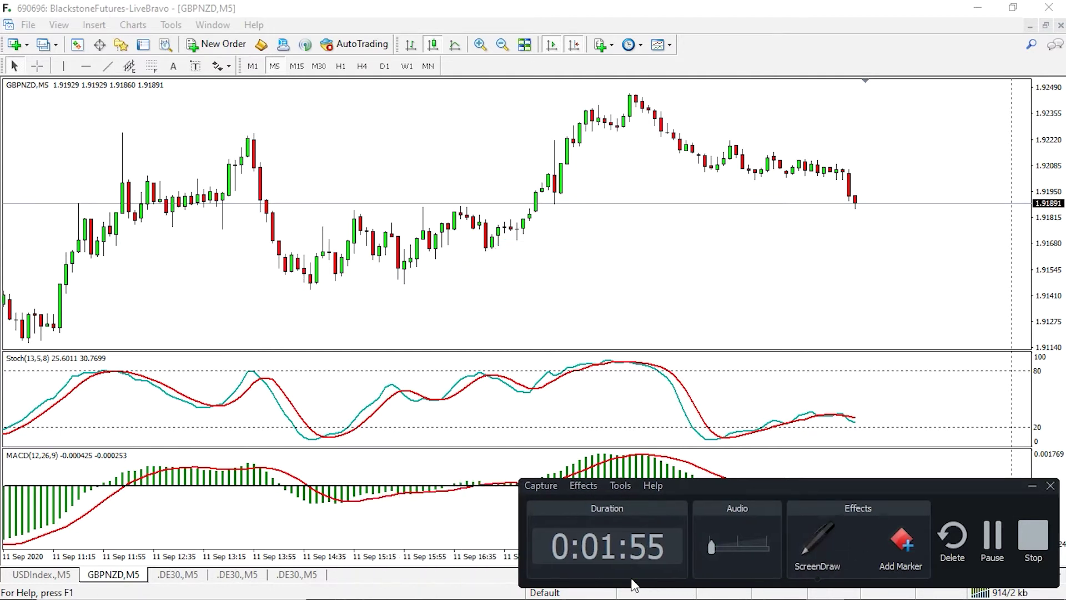
Step: Open the Moving Average settings from the indicators list of the .DE30 M5 chart with the purple line
click(176, 576)
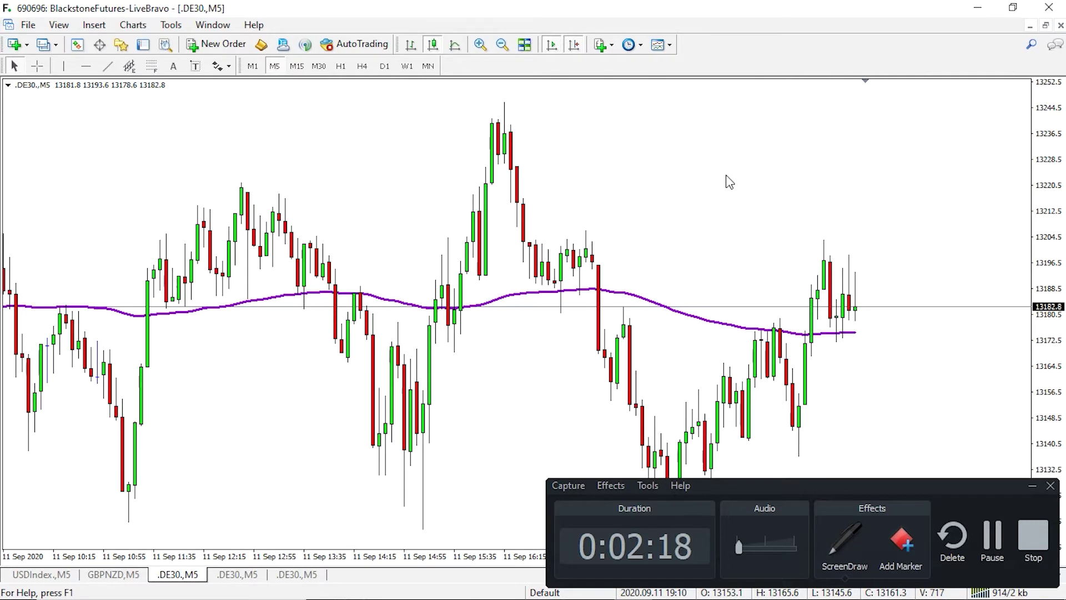
mouse_move(673, 315)
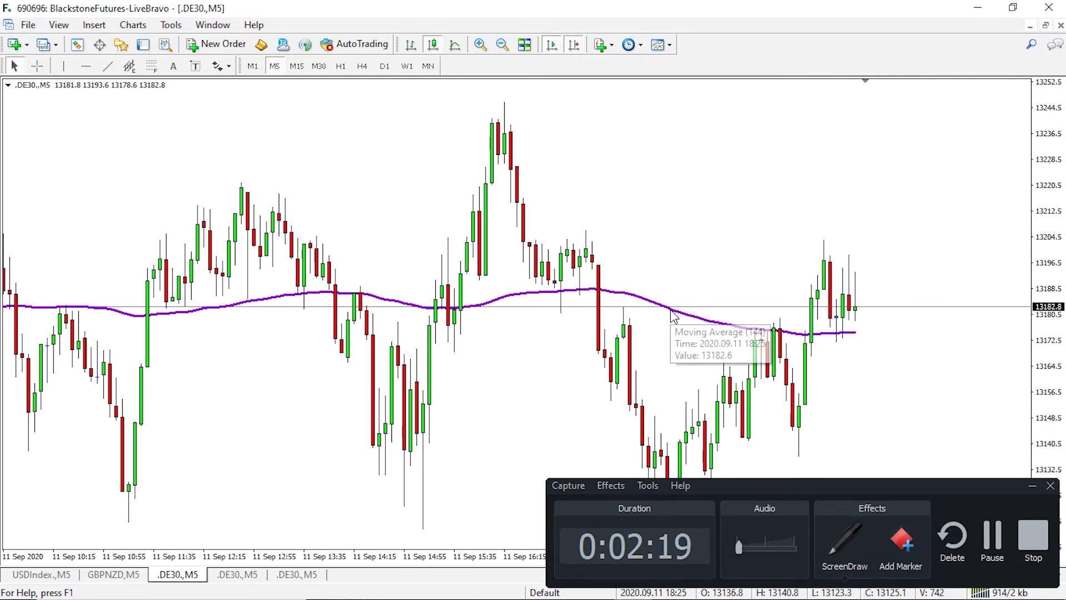
right_click(673, 178)
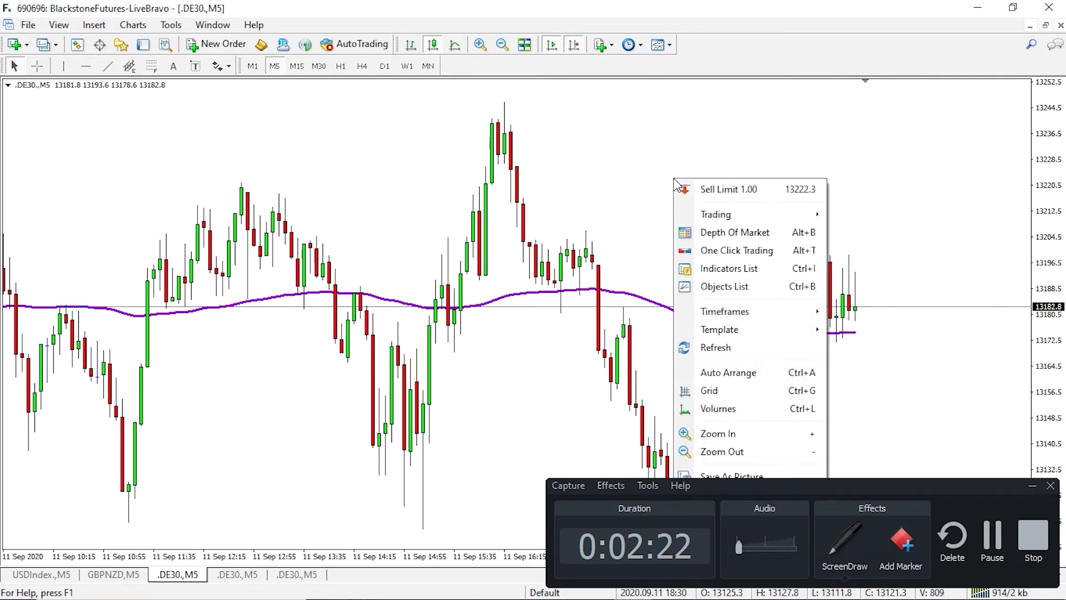
click(731, 271)
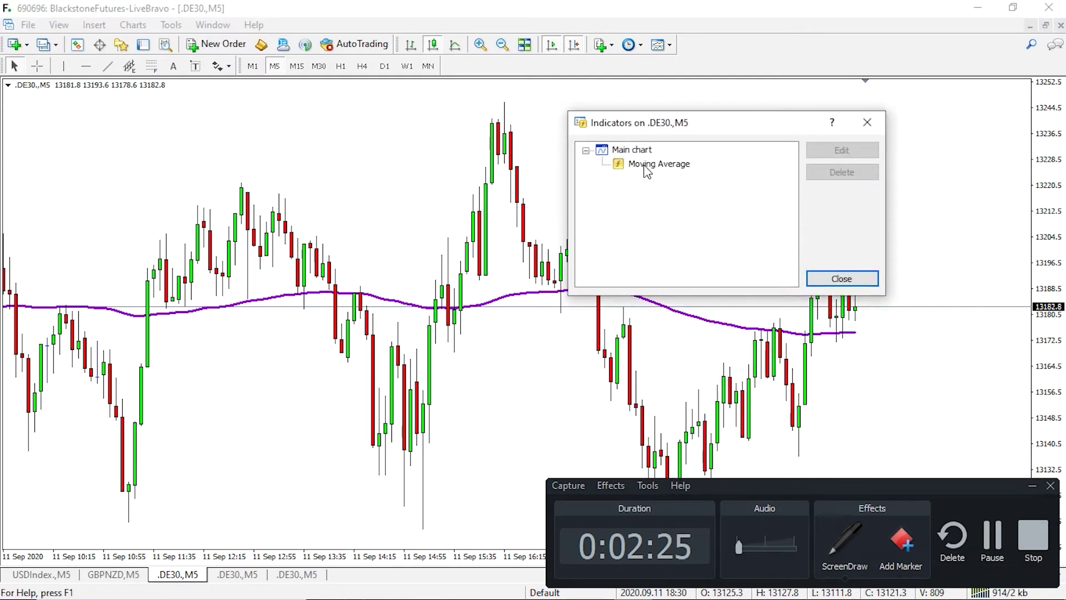
double_click(645, 165)
drag(737, 119, 772, 129)
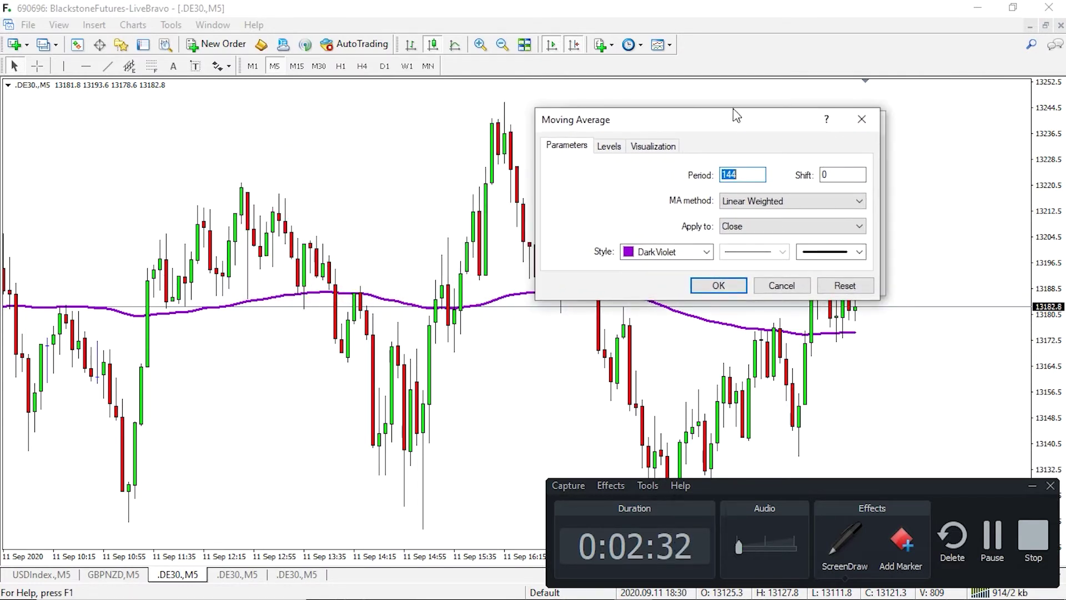
Step: Circle the Period value of 144 in the Moving Average settings with a yellow ScreenDraw ellipse
click(842, 575)
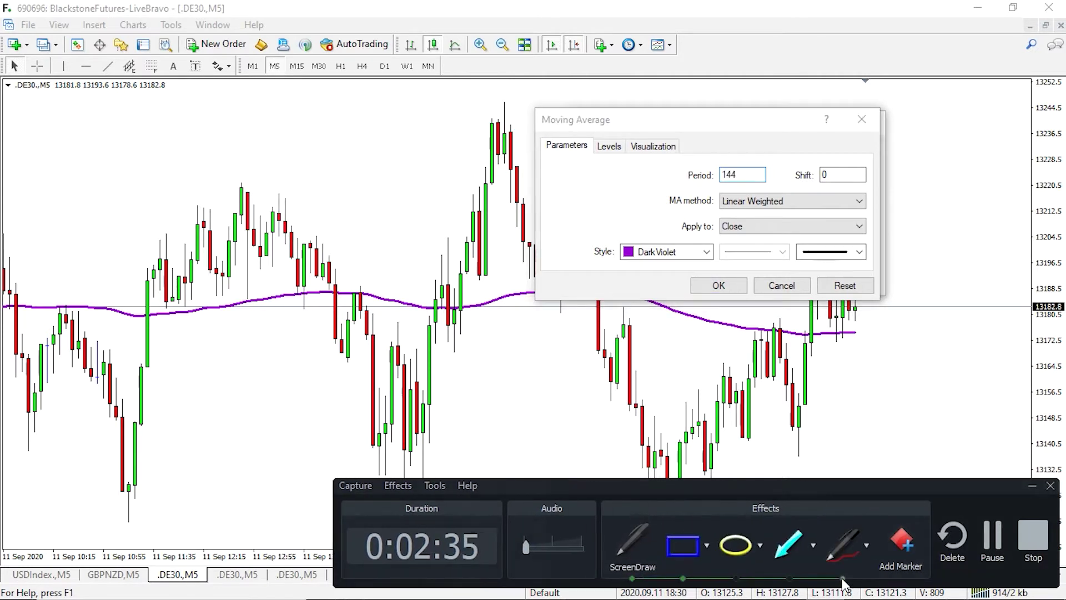
click(729, 564)
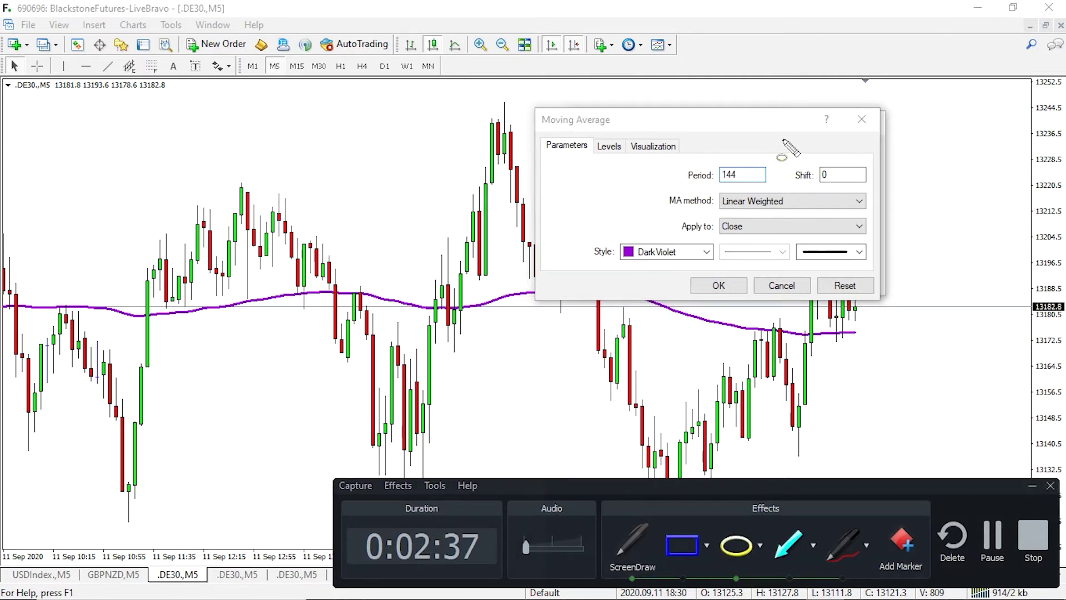
drag(785, 143, 673, 201)
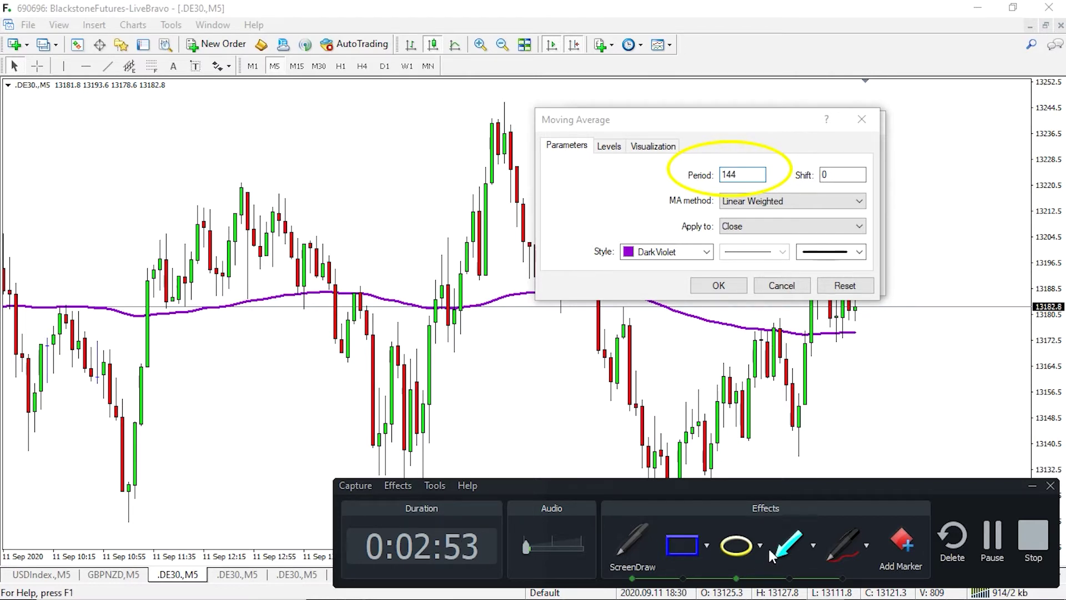
Step: Draw two cyan arrows pointing at the purple moving average from above and below, and clear the annotations
click(788, 546)
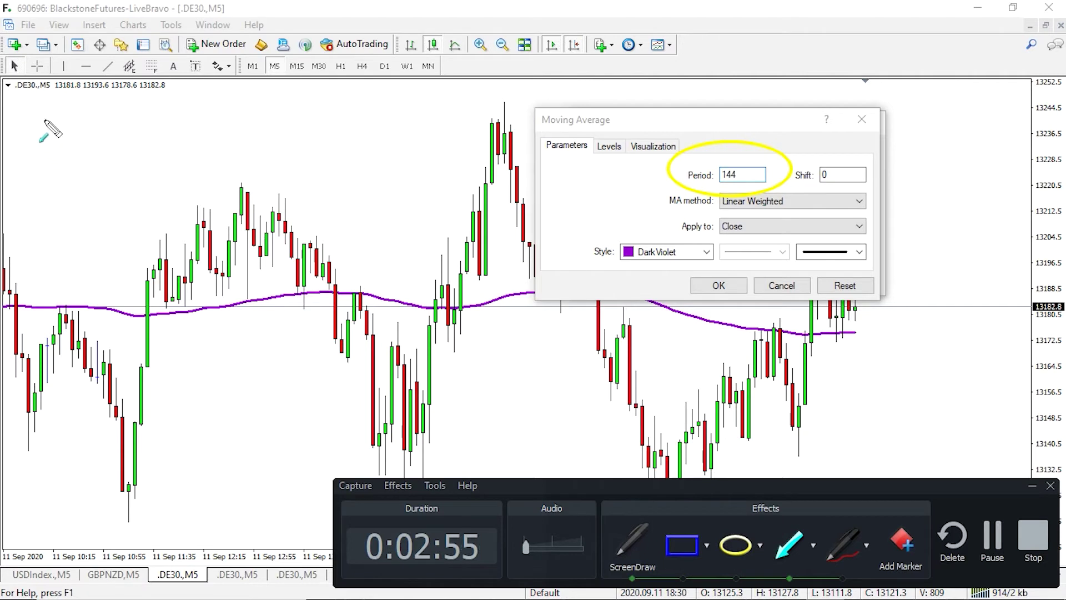
drag(44, 115, 134, 279)
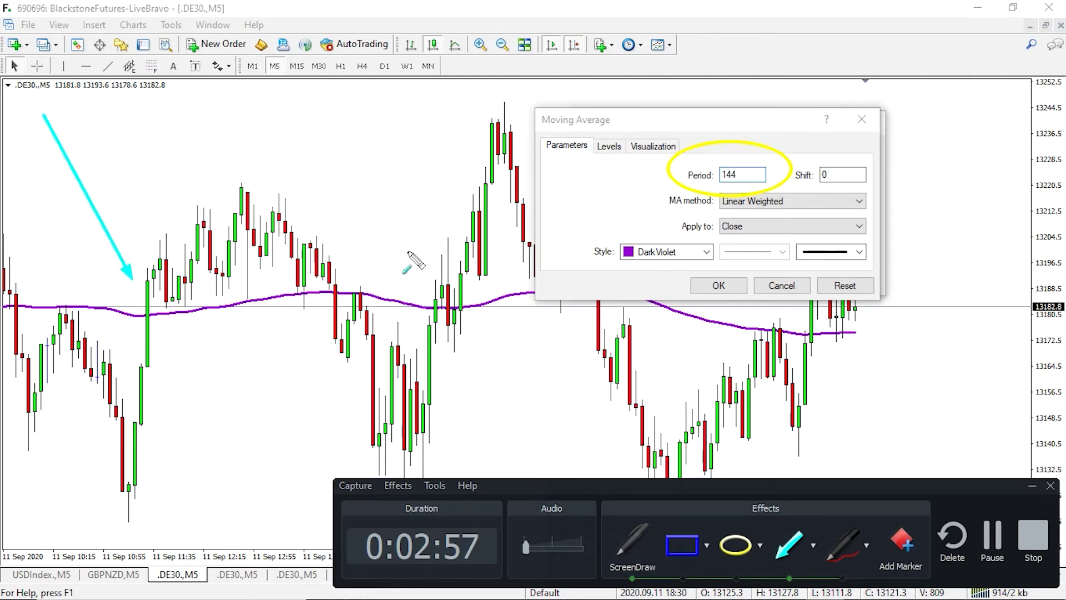
drag(225, 459, 306, 321)
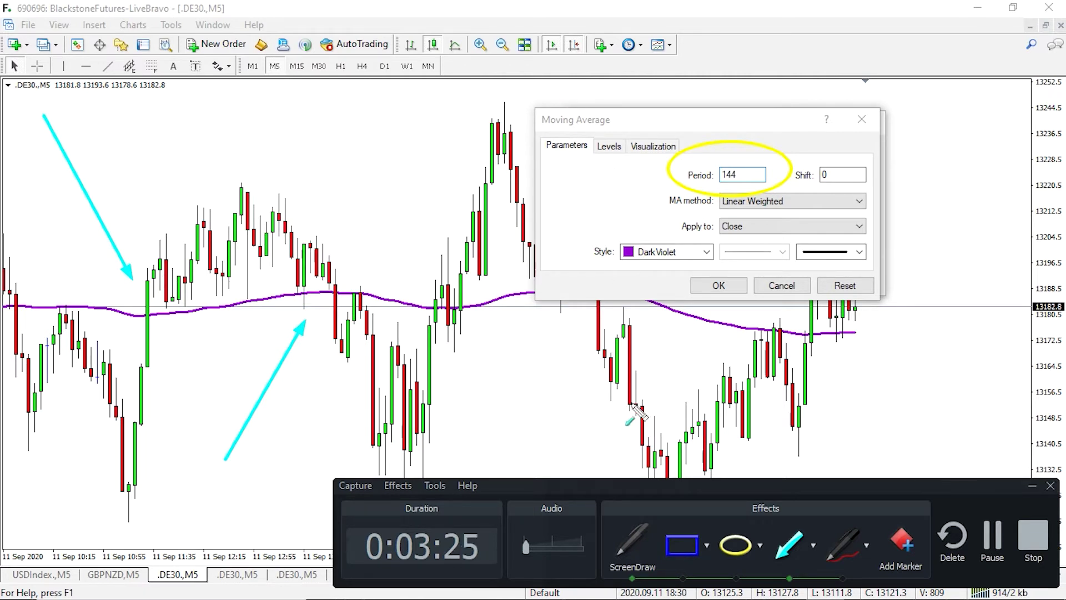
key(Escape)
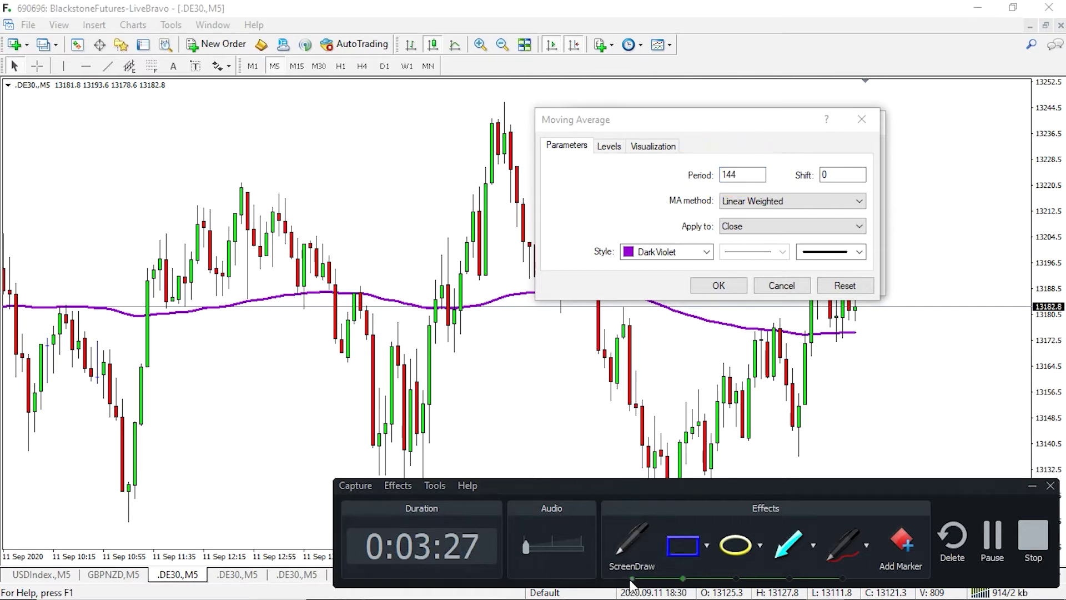
Step: Move the settings dialog off the chart, frame the purple line in blue, mark its falling part with a cyan arrow, and clear the drawings
drag(716, 118, 425, 18)
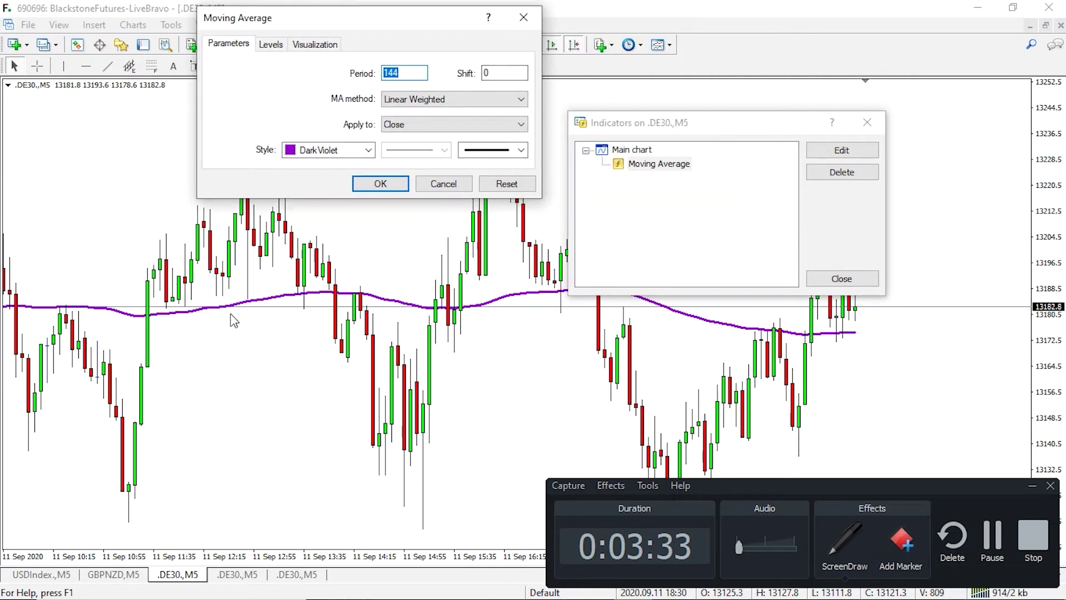
click(841, 578)
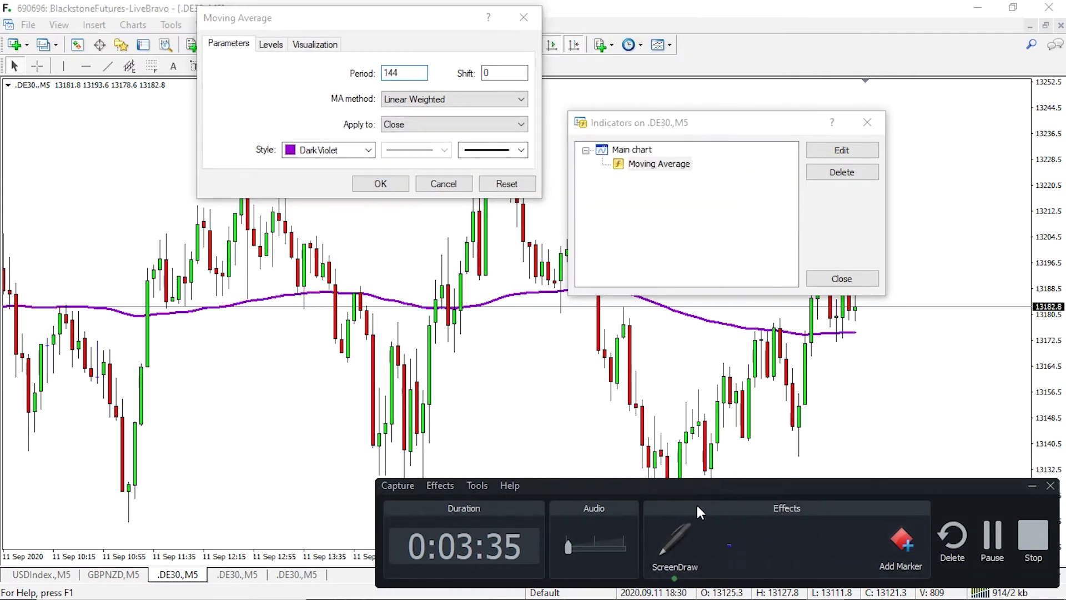
mouse_move(23, 239)
mouse_down()
mouse_move(25, 286)
mouse_move(128, 342)
mouse_move(585, 347)
mouse_up()
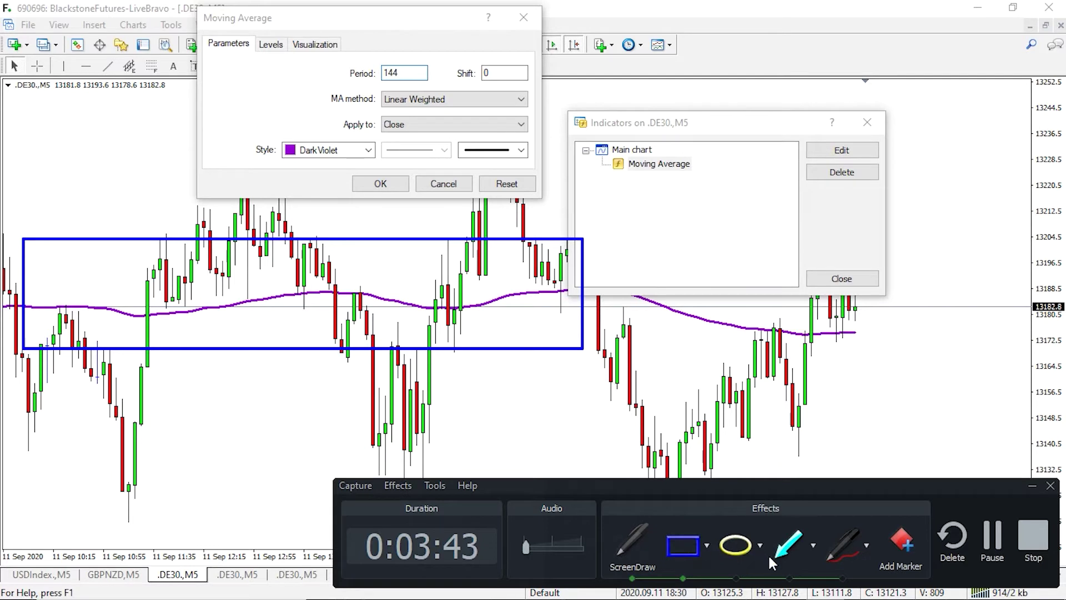
click(787, 545)
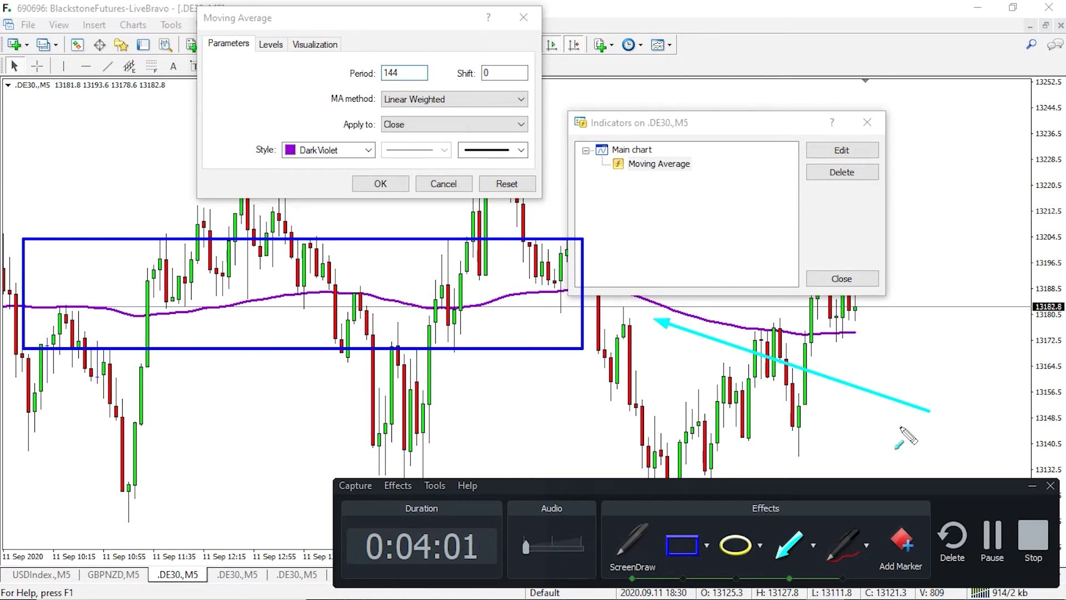
click(633, 577)
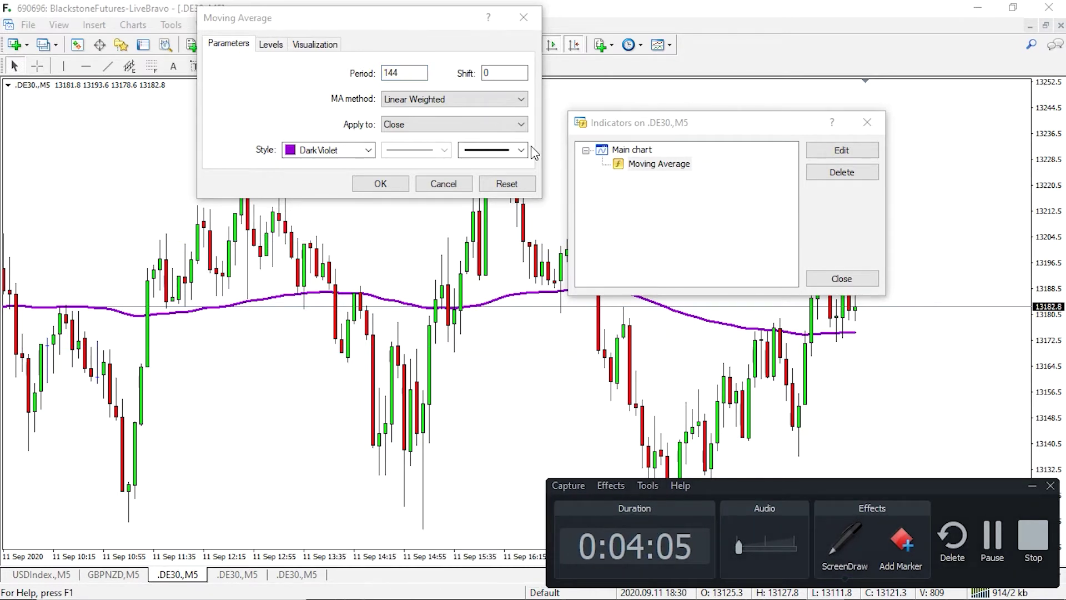
Step: Circle the Linear Weighted MA method with a yellow ellipse, clear it, and close the Moving Average settings and the indicators list
click(845, 577)
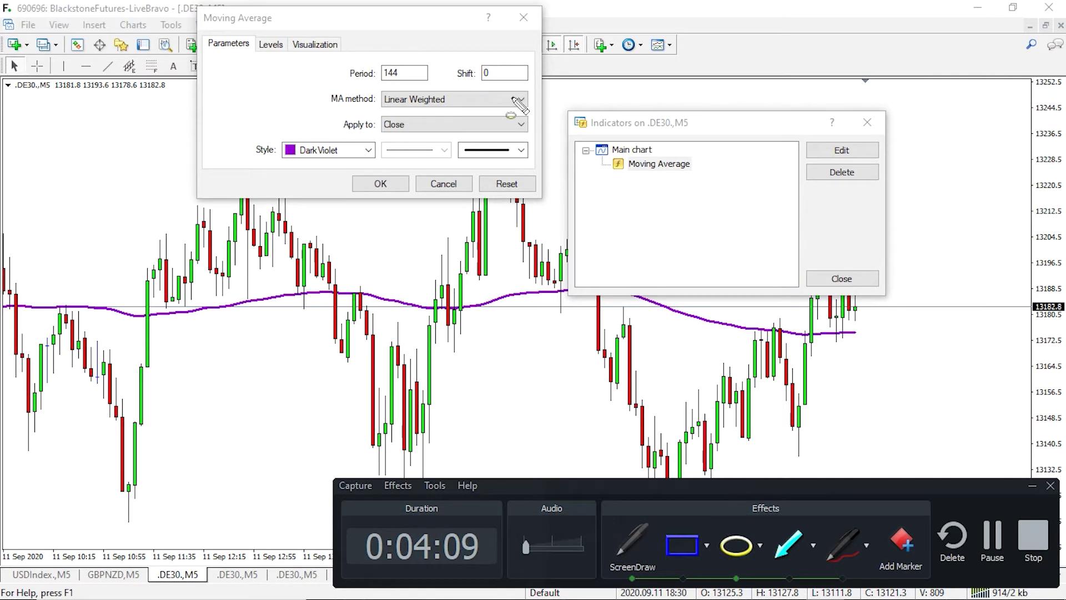
drag(515, 100, 326, 110)
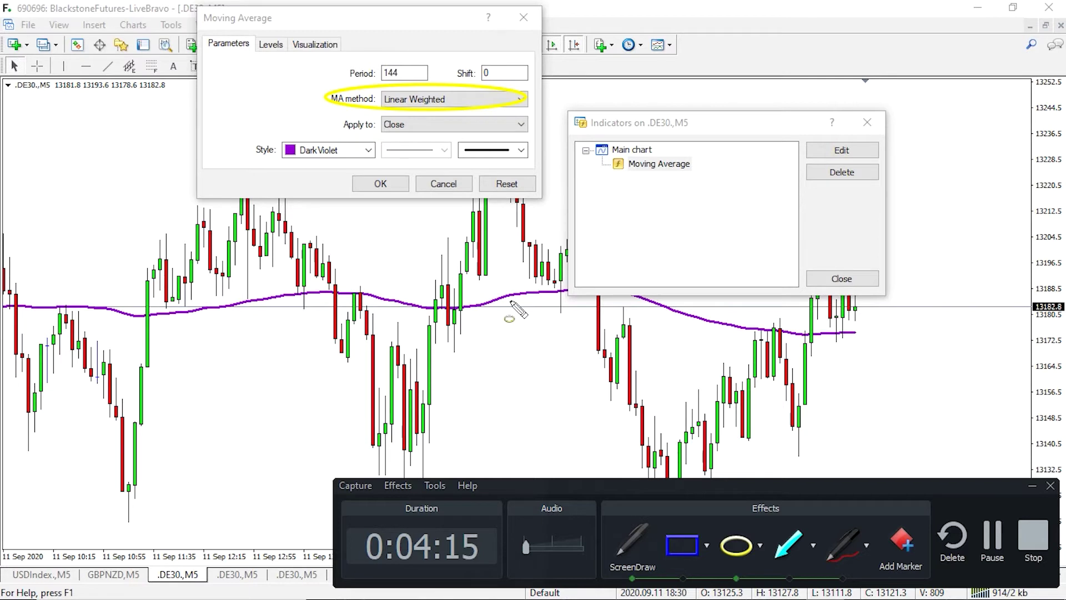
key(Escape)
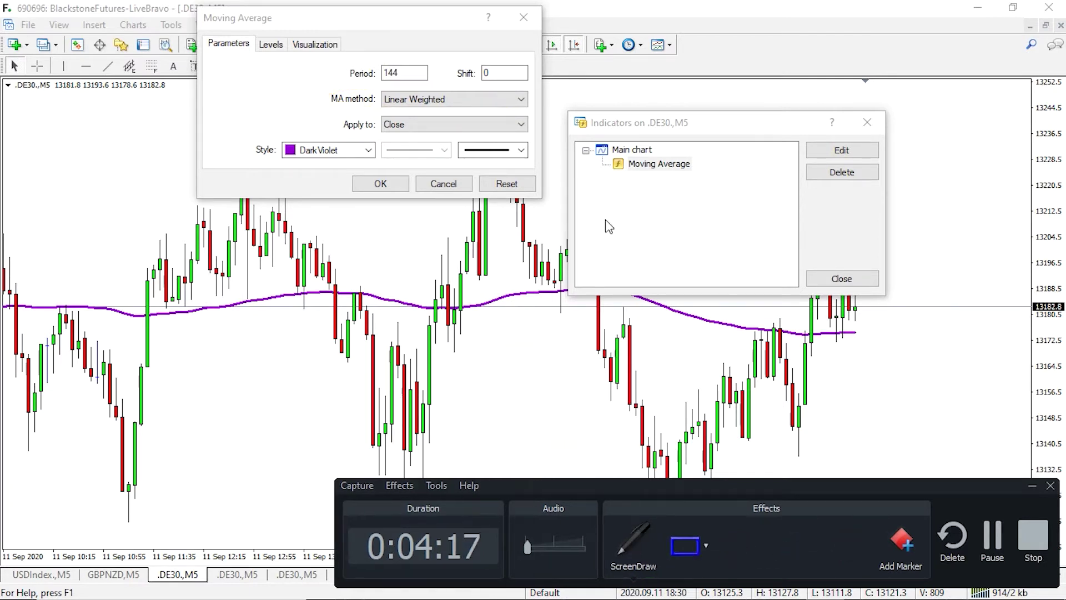
click(524, 17)
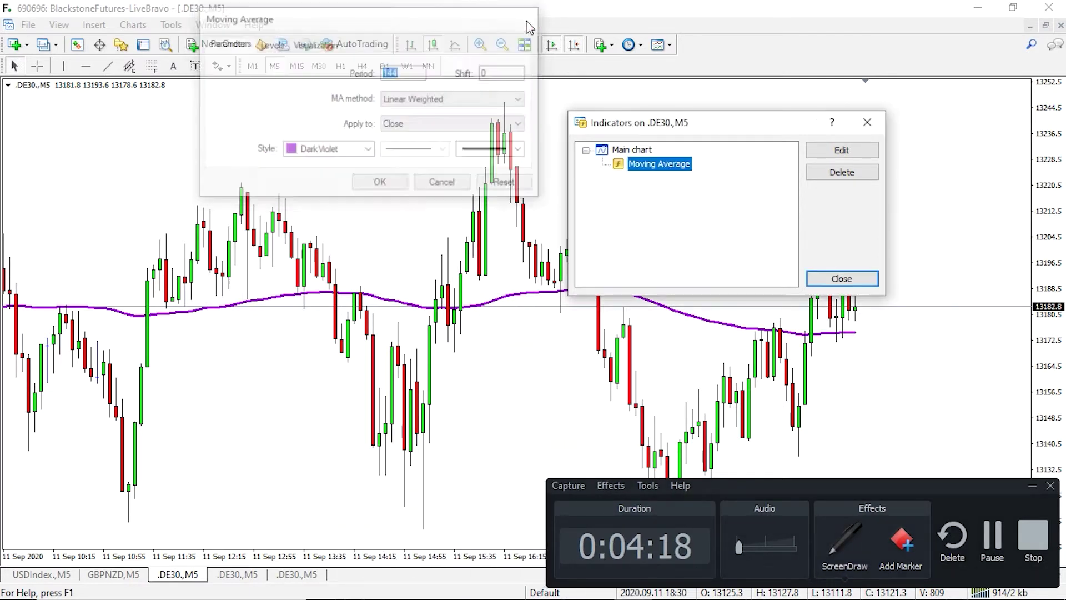
click(860, 123)
Step: Open the Moving Average settings from the indicators list of the .DE30 M5 chart with the blue line
click(235, 576)
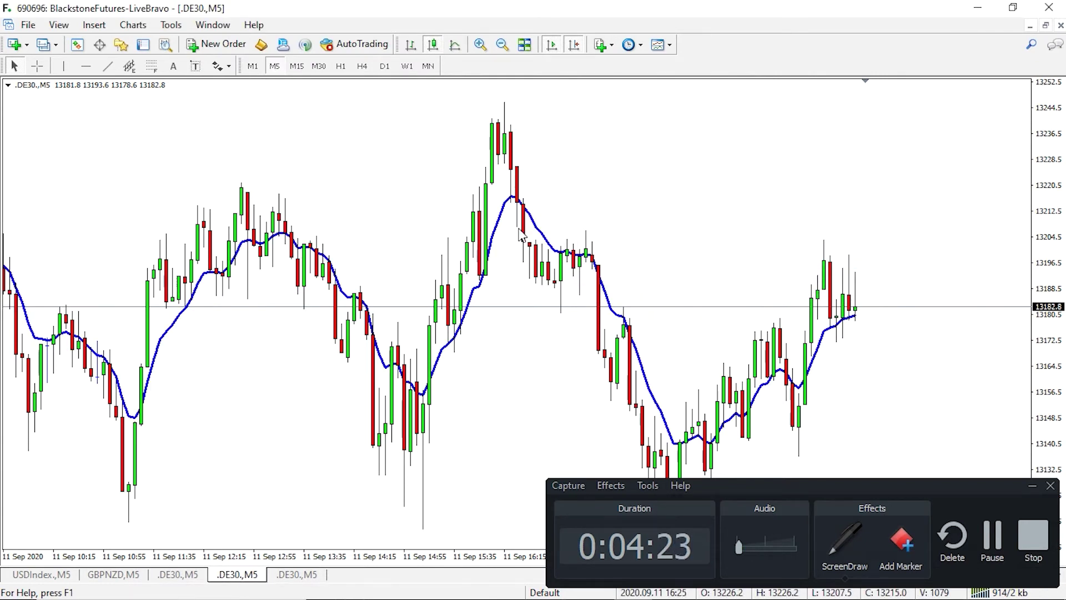
right_click(687, 183)
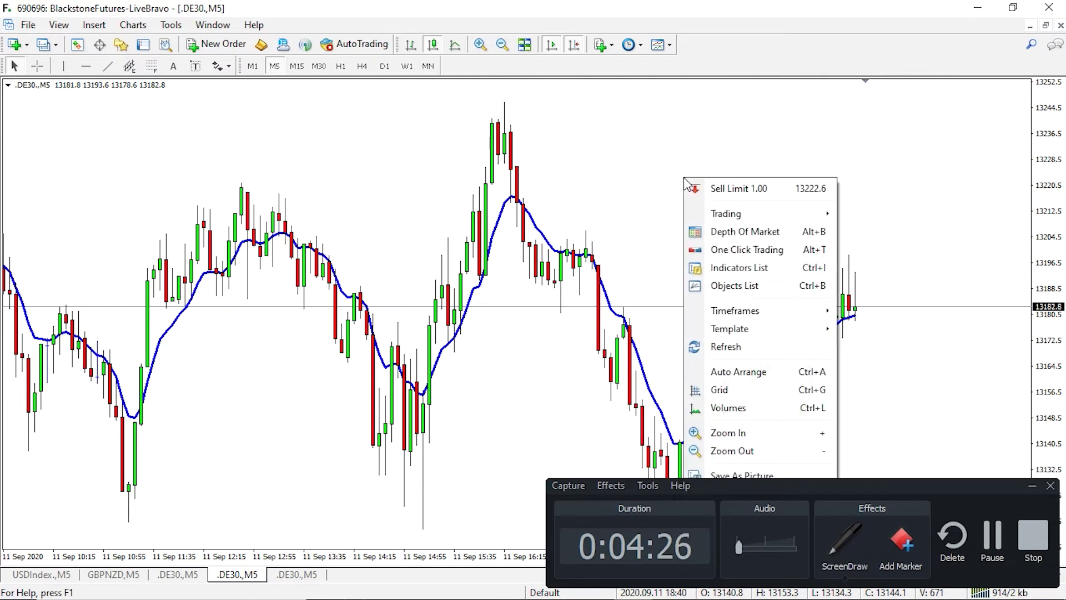
click(743, 268)
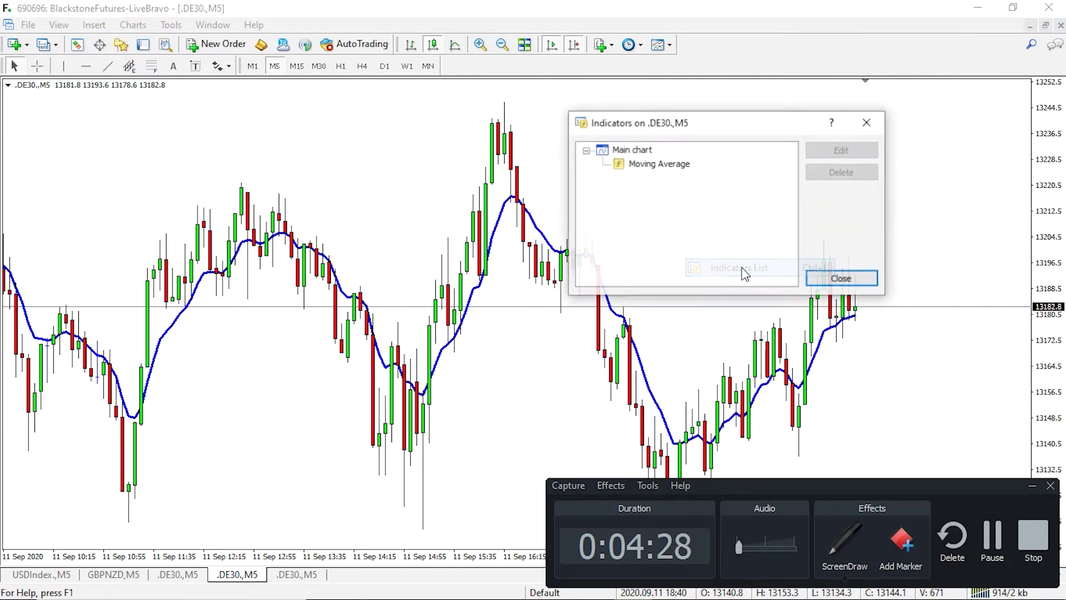
double_click(661, 164)
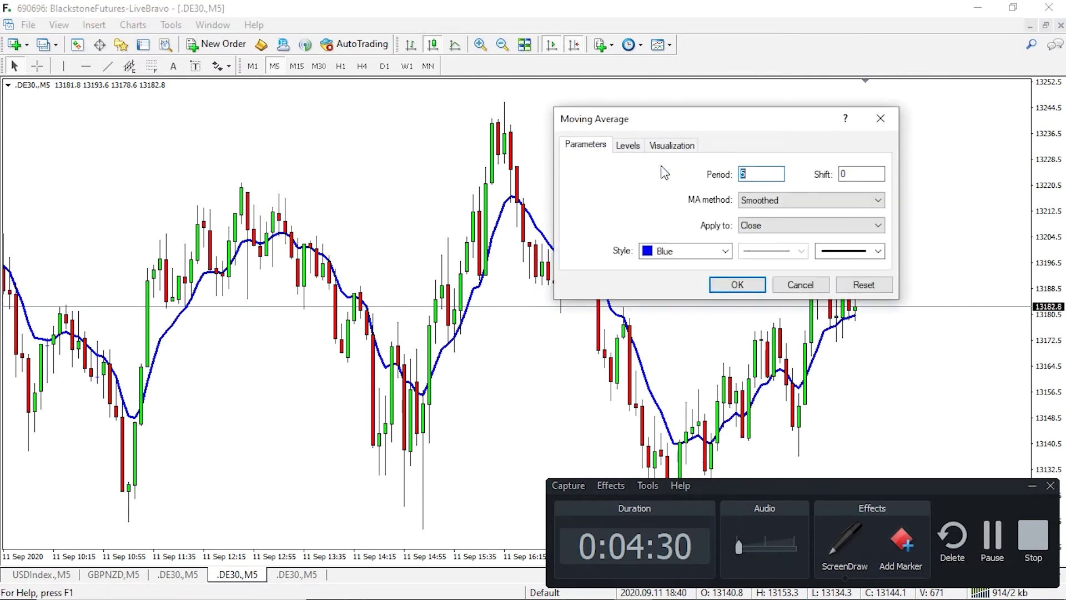
click(867, 178)
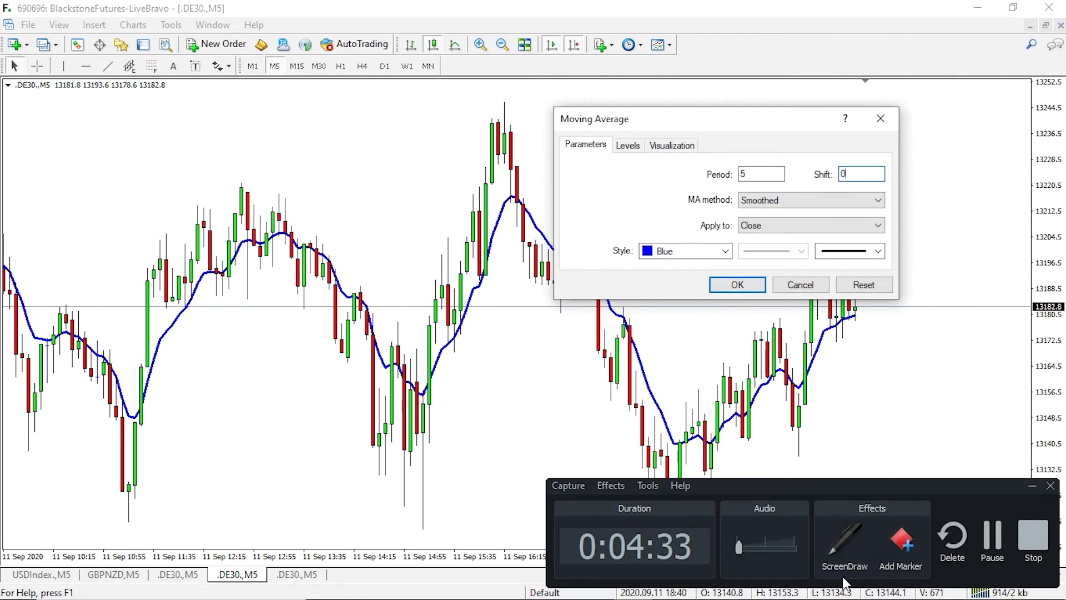
Step: Circle the Period value of 5 in yellow and trace a red freehand wave along the blue moving average
click(843, 568)
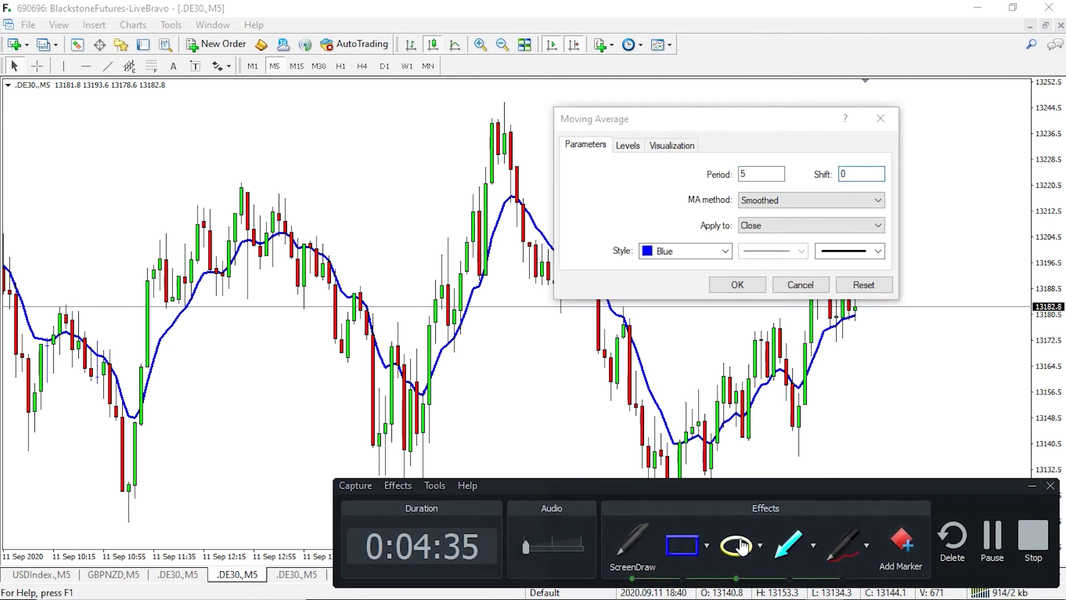
click(740, 547)
drag(803, 151, 689, 192)
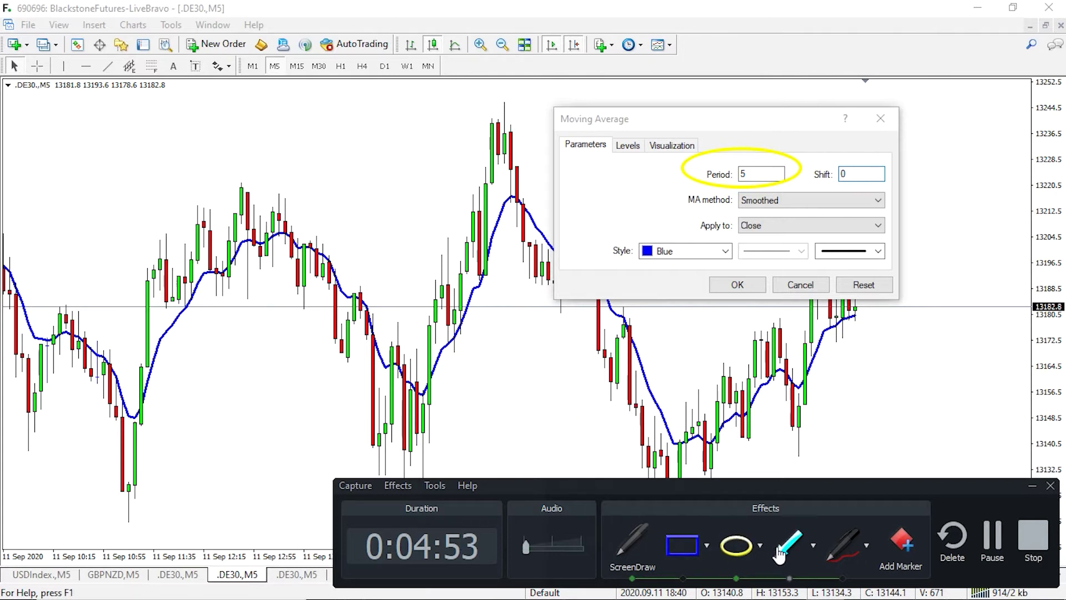
click(847, 561)
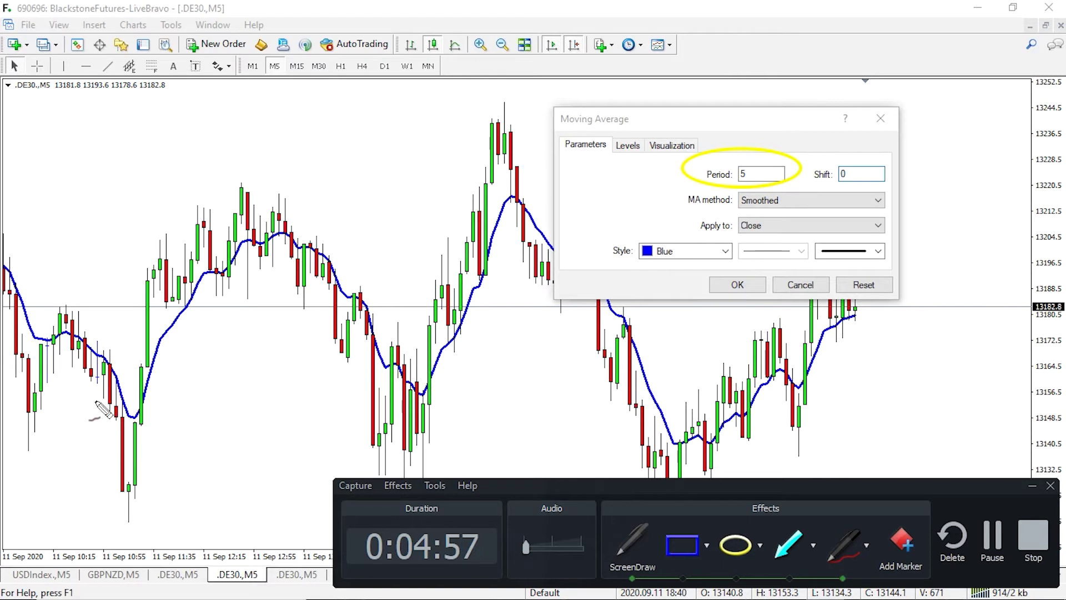
mouse_move(96, 401)
mouse_down()
mouse_move(165, 277)
mouse_move(218, 242)
mouse_move(246, 241)
mouse_move(268, 257)
mouse_move(318, 350)
mouse_move(382, 393)
mouse_move(415, 381)
mouse_move(500, 231)
mouse_move(521, 234)
mouse_move(545, 253)
mouse_move(629, 402)
mouse_move(675, 444)
mouse_move(716, 454)
mouse_move(789, 321)
mouse_up()
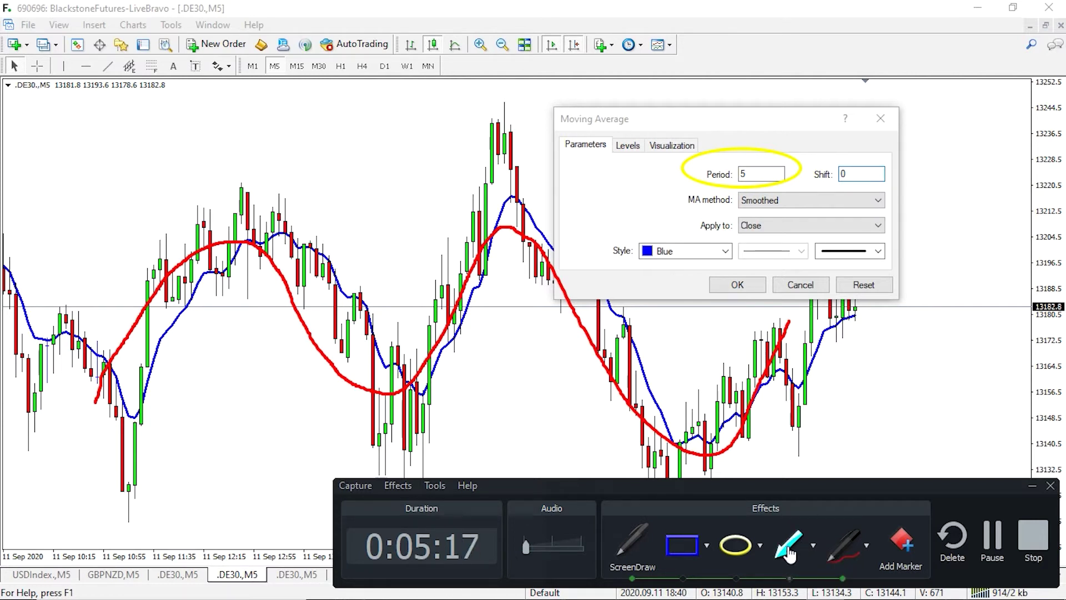
Step: Circle the two price peaks, the two troughs between and before them, and the Smoothed MA method with yellow ellipses
click(736, 546)
mouse_move(528, 95)
mouse_down()
mouse_move(459, 132)
mouse_move(443, 154)
mouse_up()
drag(427, 428, 328, 476)
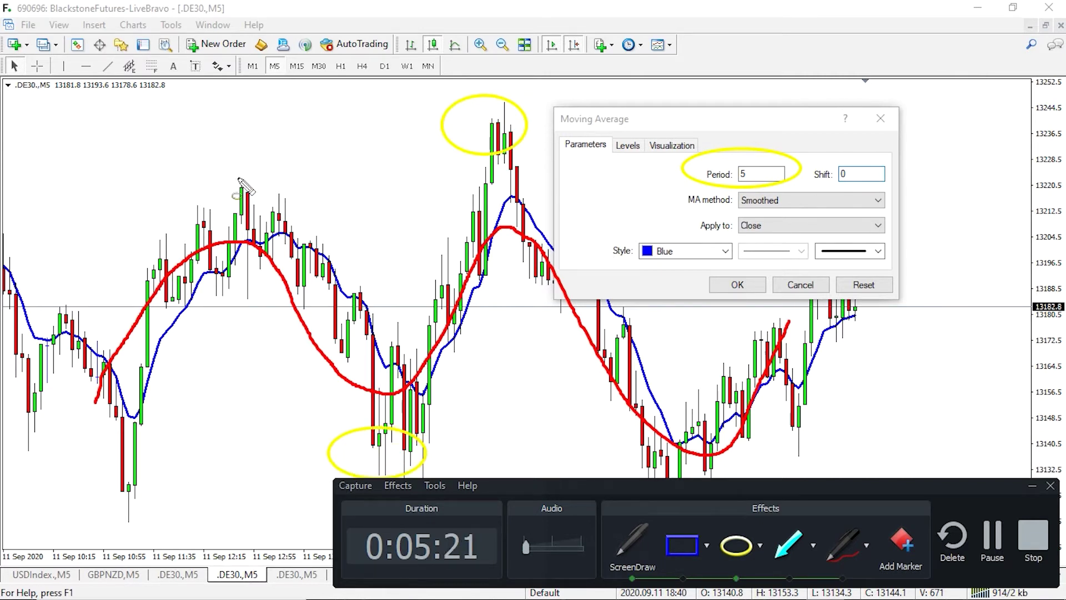
drag(277, 162, 189, 227)
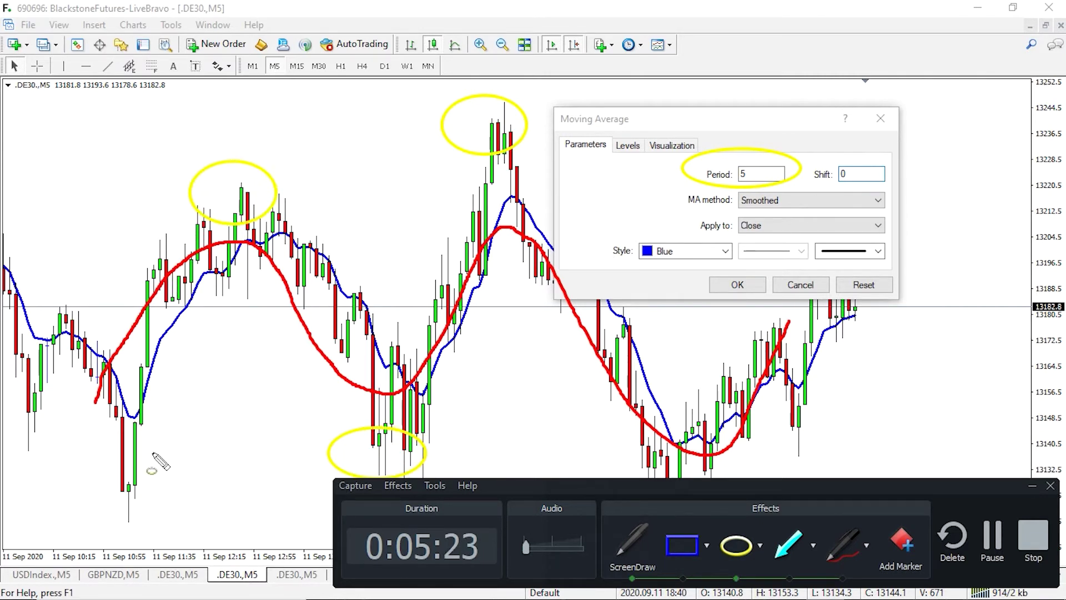
drag(153, 454, 58, 523)
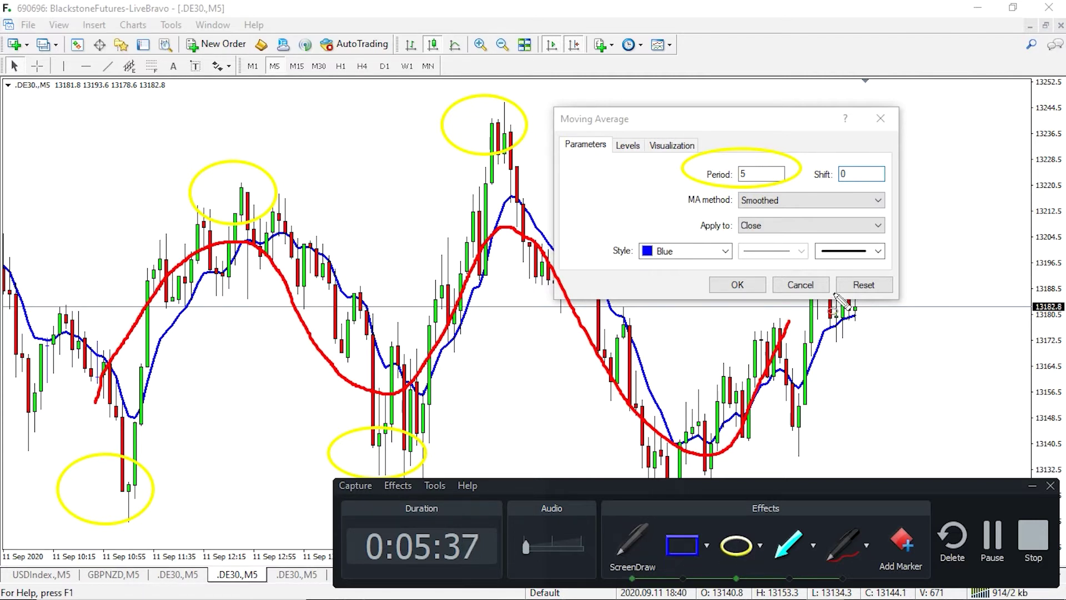
mouse_move(826, 190)
mouse_down()
mouse_move(739, 178)
mouse_move(656, 218)
mouse_up()
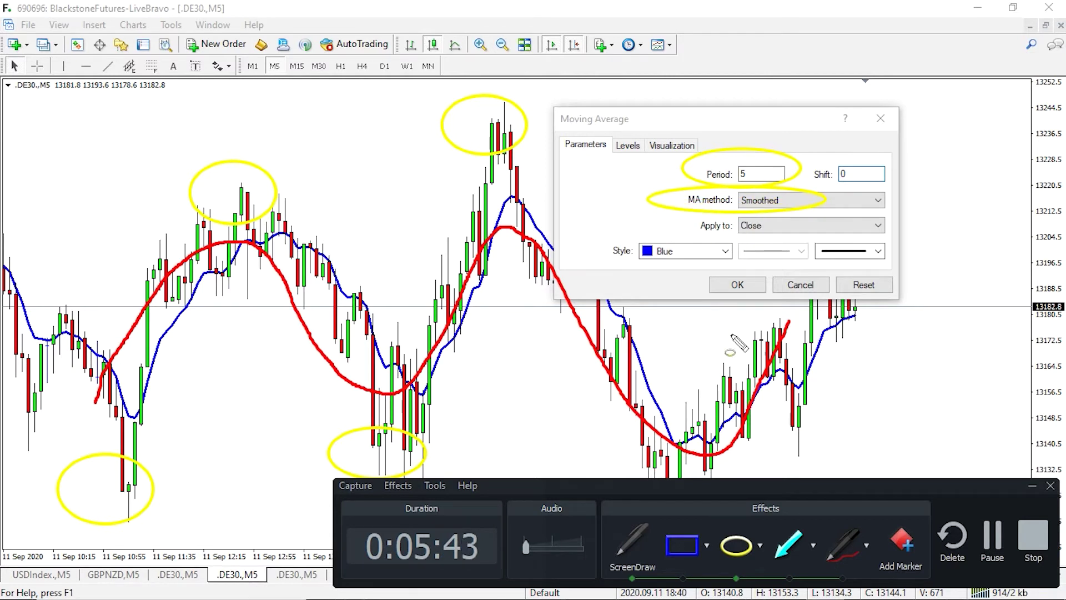
Step: Clear all the drawings and close the Moving Average settings and the indicators list
click(634, 572)
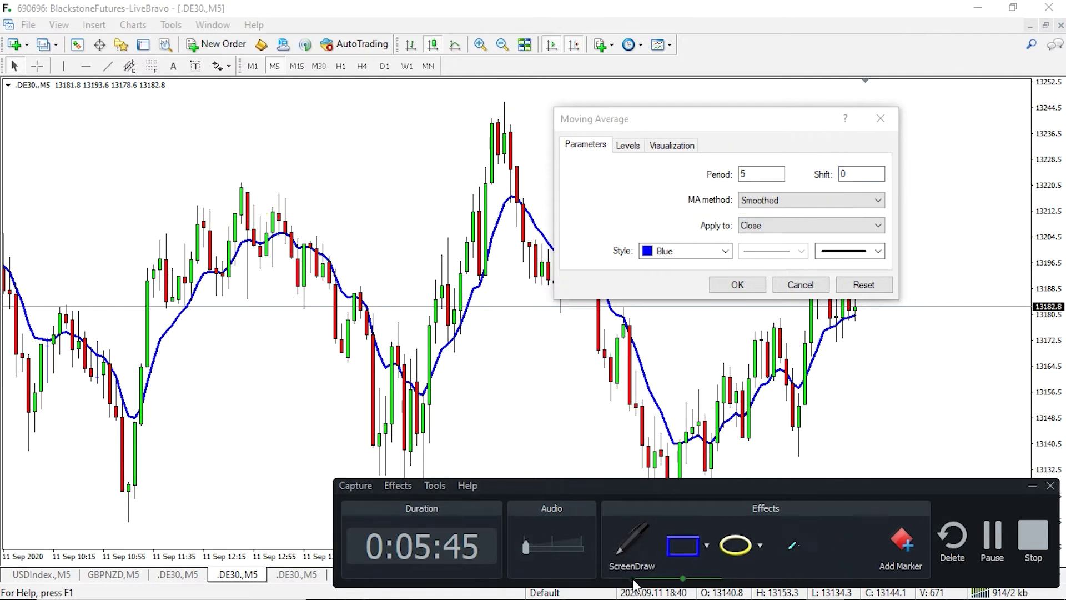
click(887, 126)
click(887, 126)
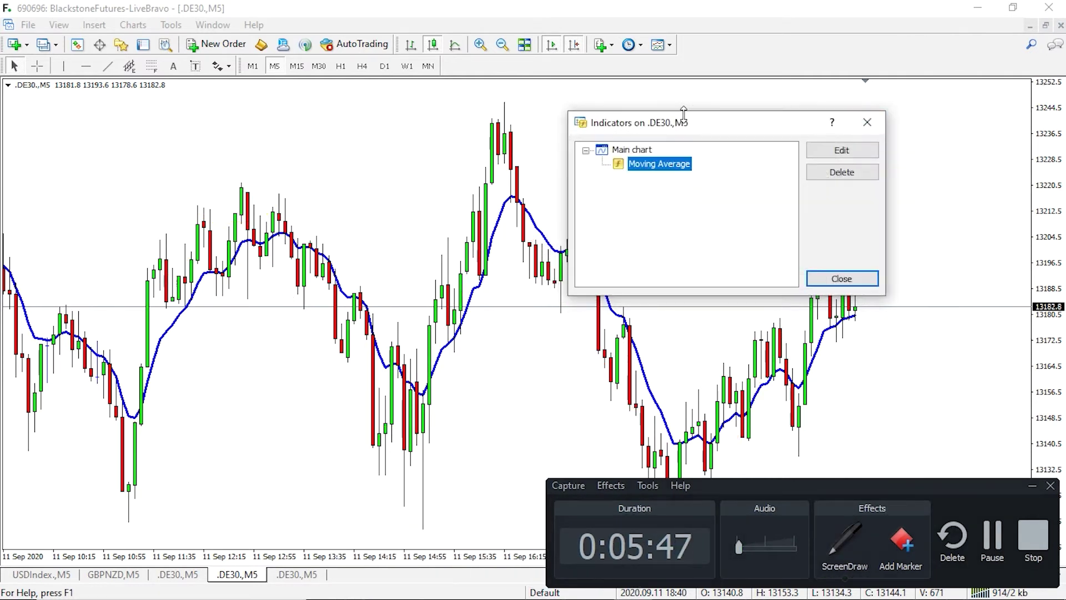
click(873, 119)
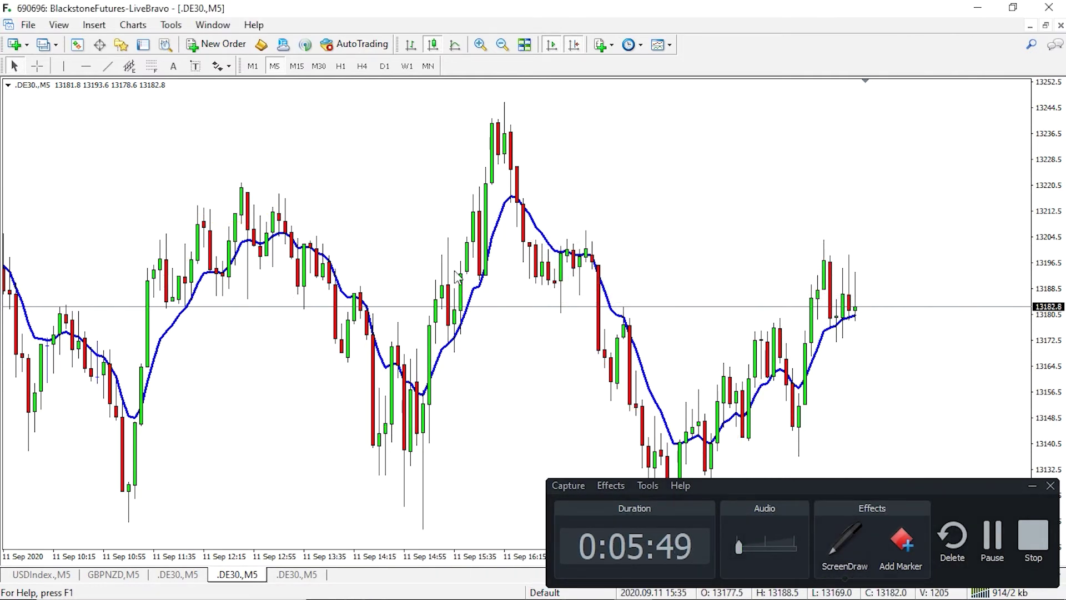
Step: Switch to the .DE30 M5 chart with both moving averages and frame the blue line's downward crossing of the purple line in blue
click(286, 575)
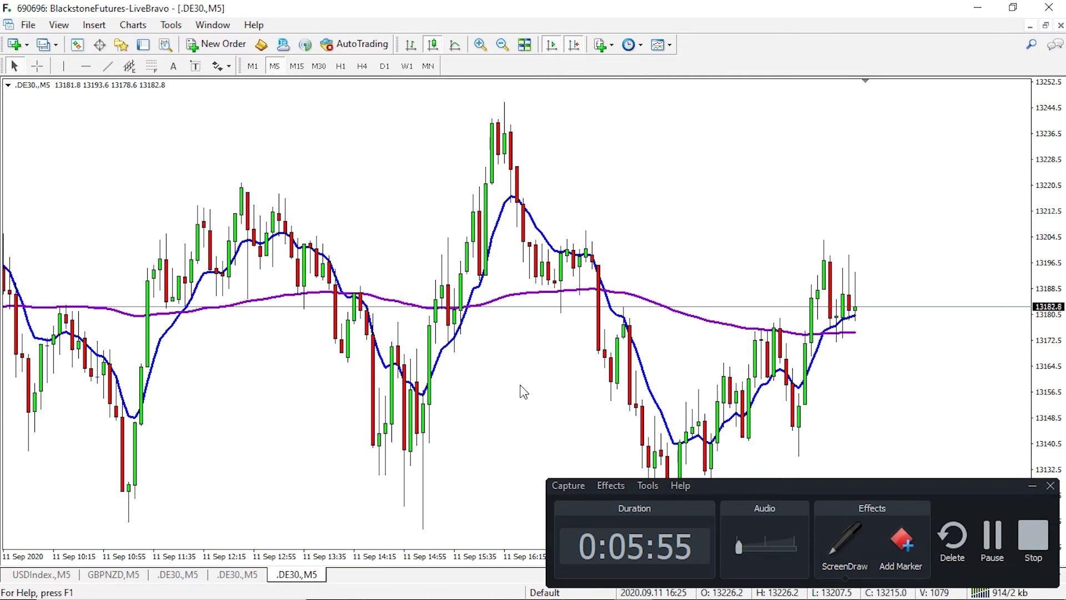
mouse_move(696, 321)
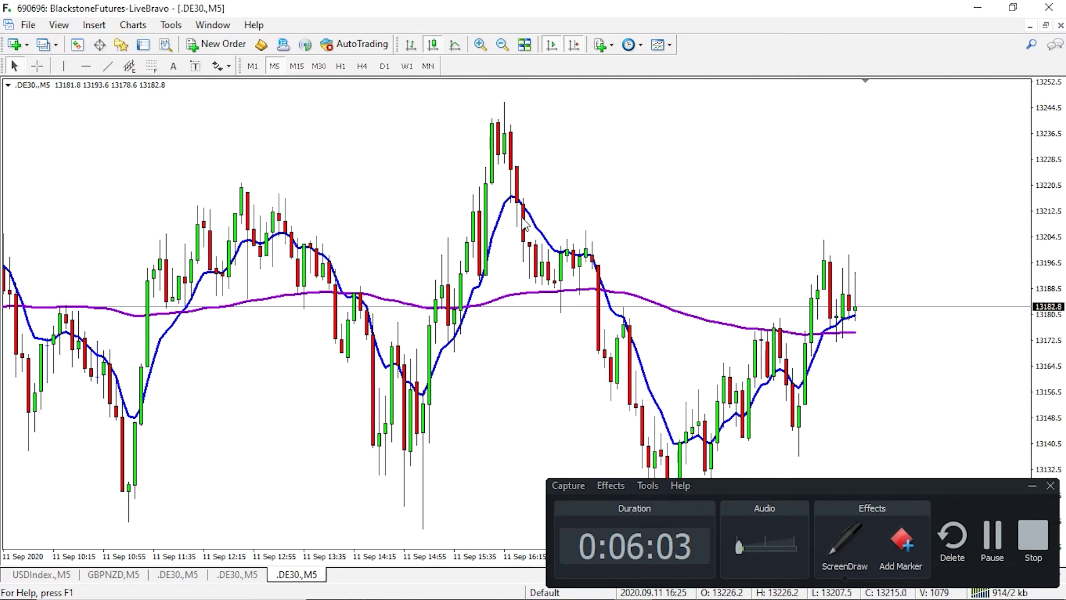
mouse_move(537, 232)
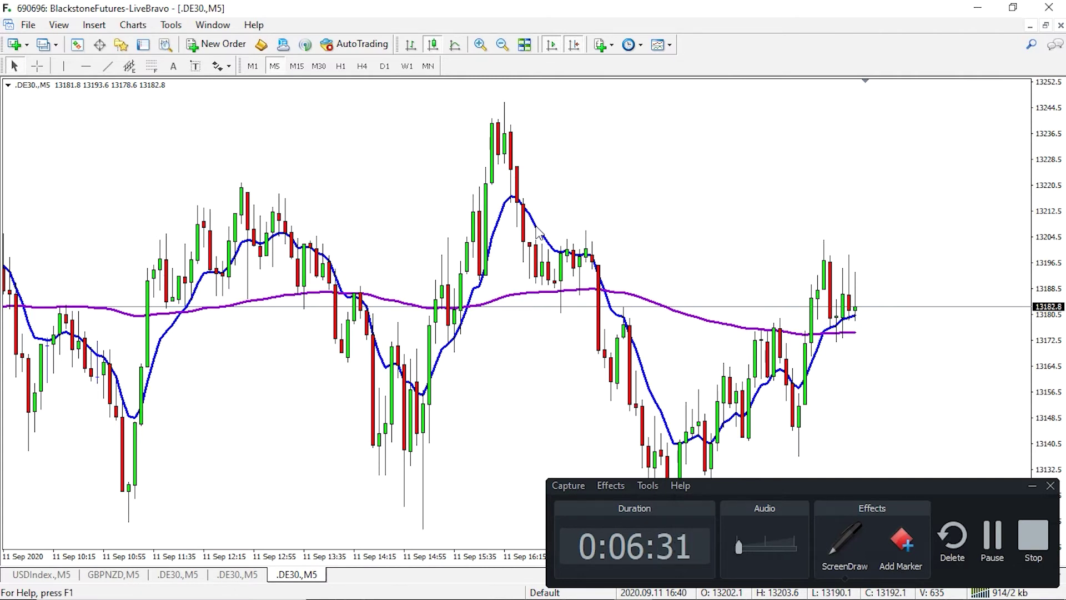
drag(821, 485, 272, 9)
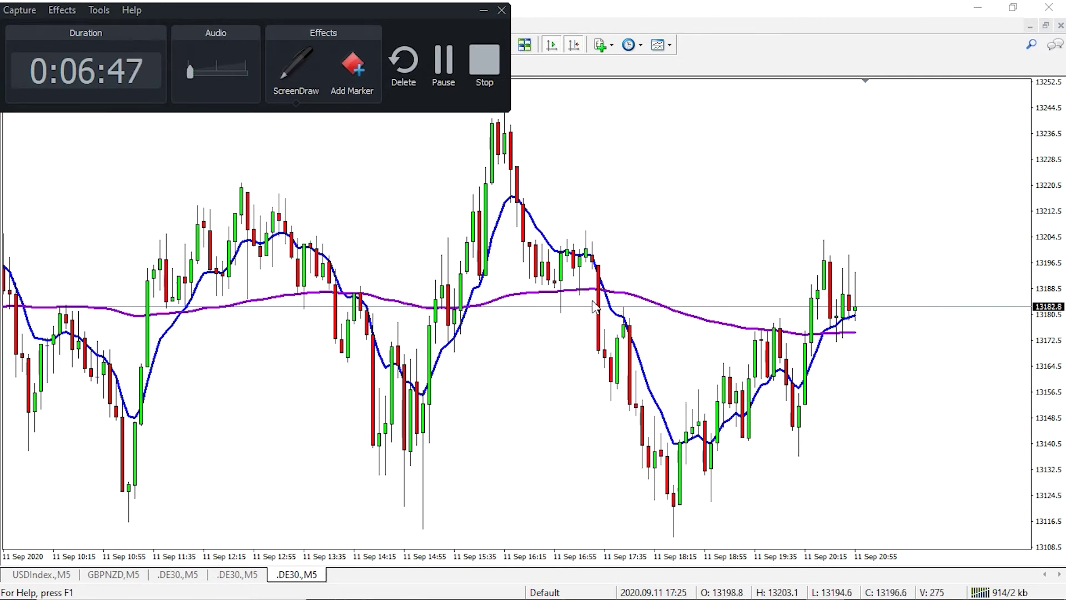
click(297, 100)
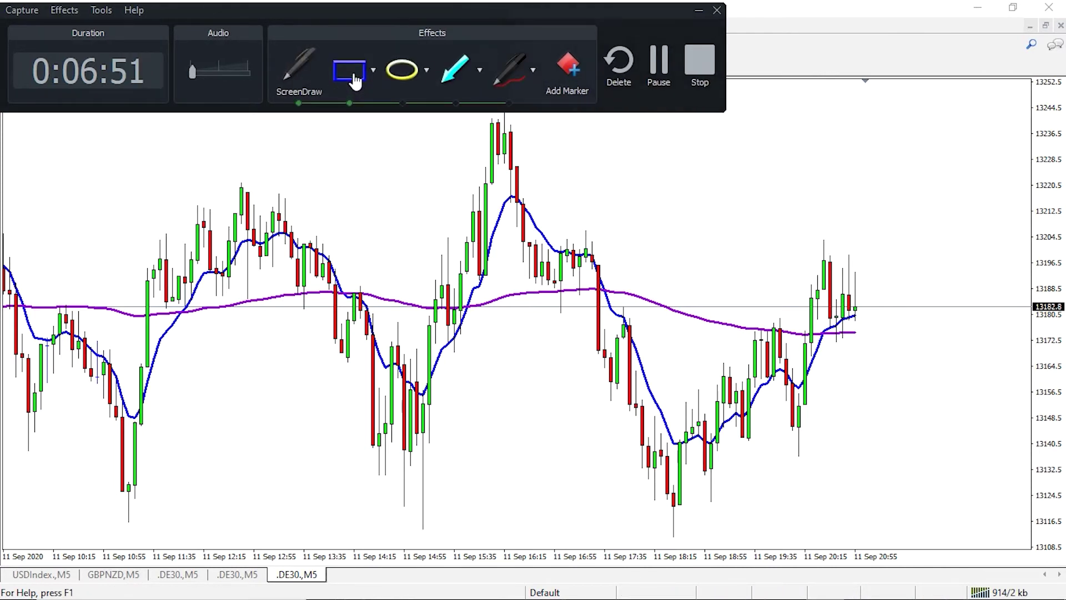
click(355, 81)
mouse_move(571, 246)
mouse_down()
mouse_move(584, 320)
mouse_move(635, 319)
mouse_up()
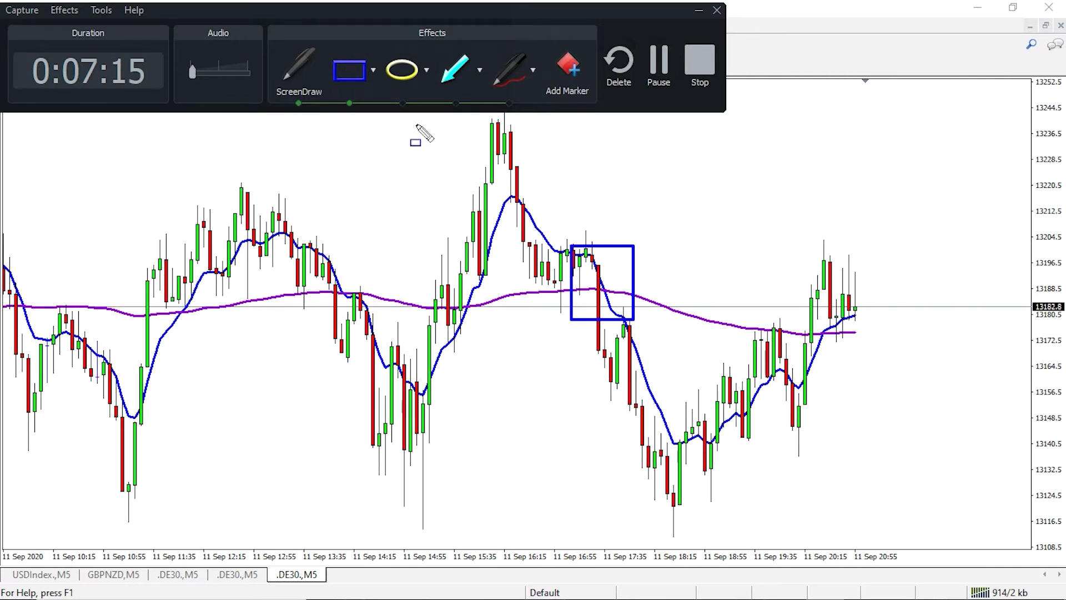
Step: Point a cyan arrow at the base of the red candle just below the framed crossover, and clear the drawings
click(448, 88)
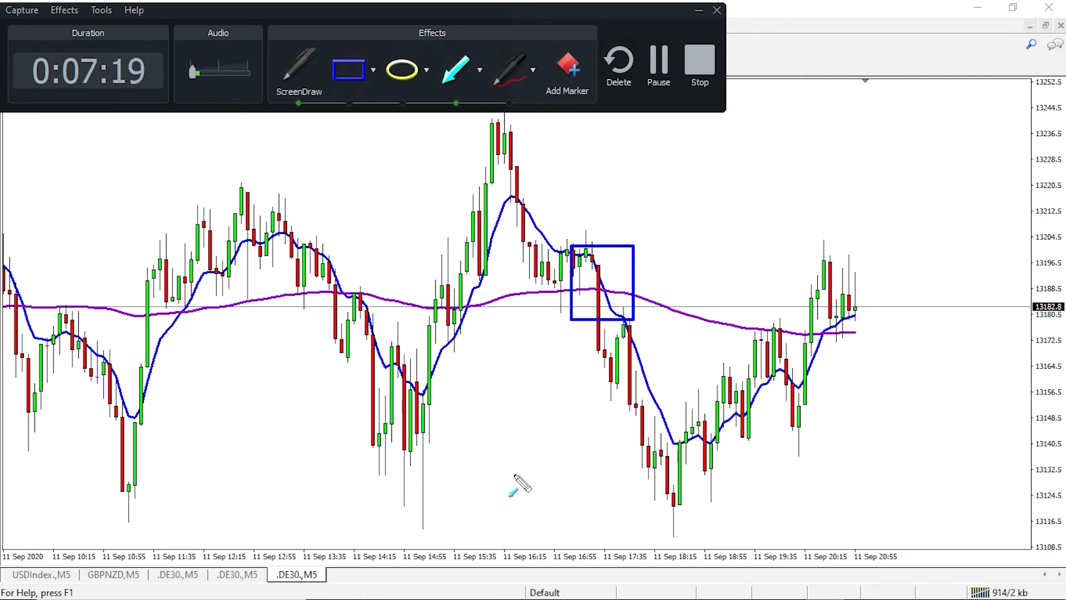
drag(522, 471, 596, 352)
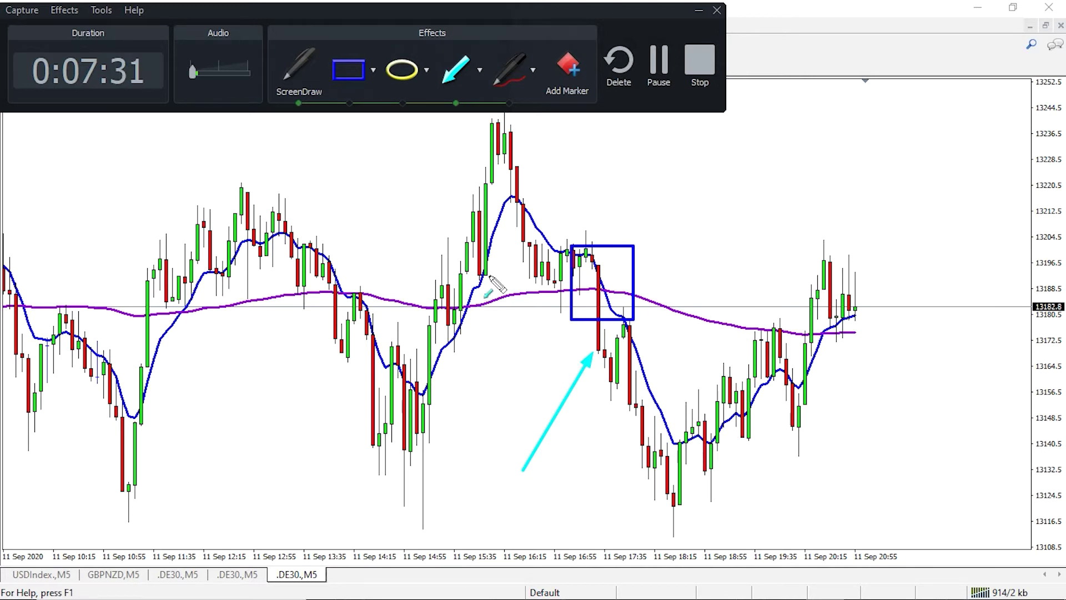
click(299, 69)
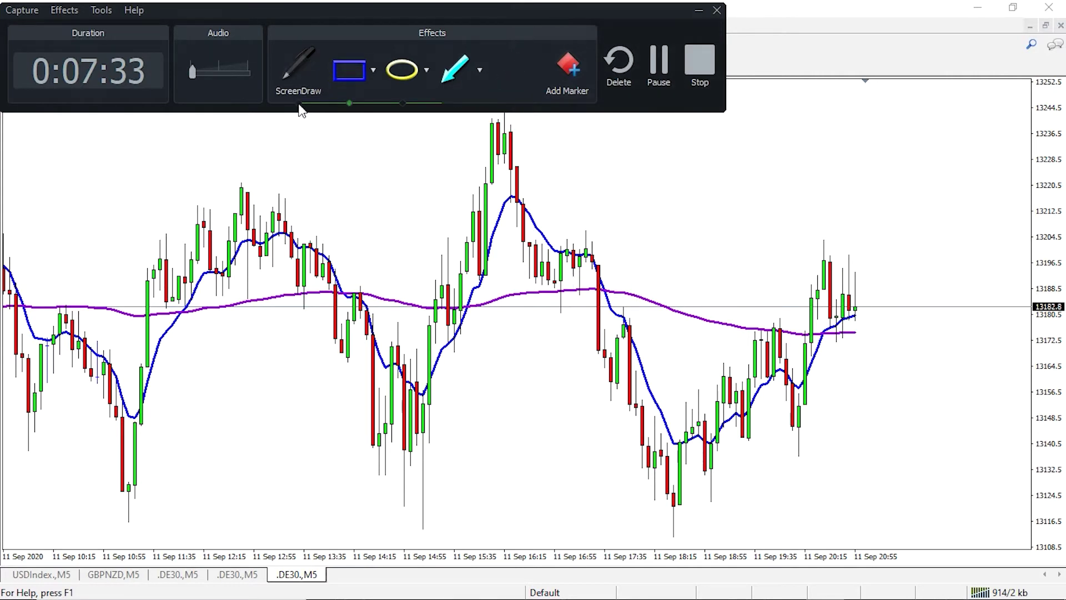
Step: Place horizontal lines at 13169.4, near the close of the crossover candle, and at 13244.8, near the highest peak
drag(388, 12, 158, 129)
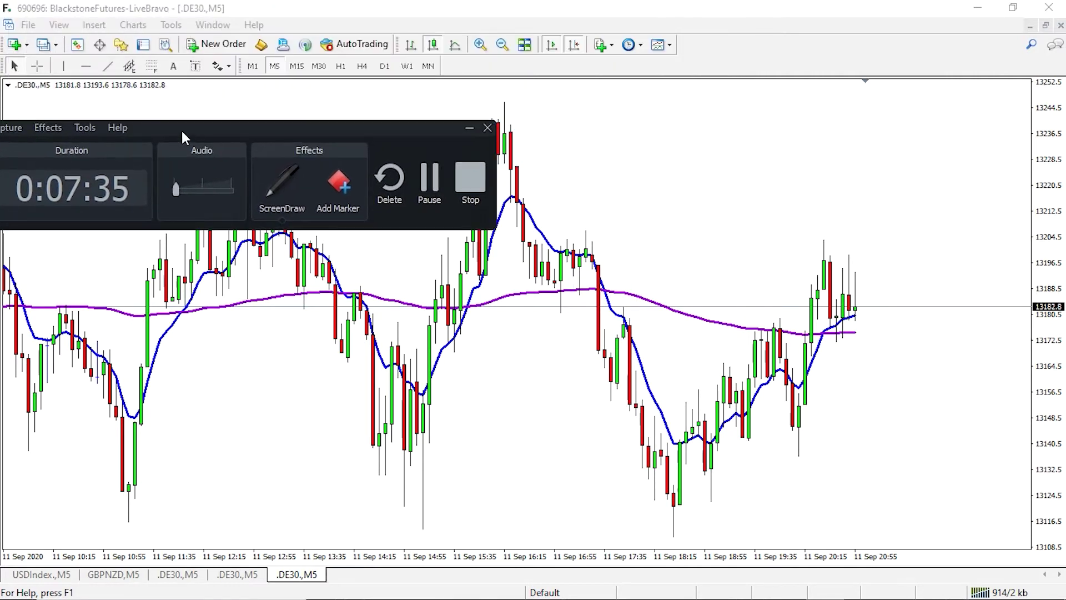
click(609, 350)
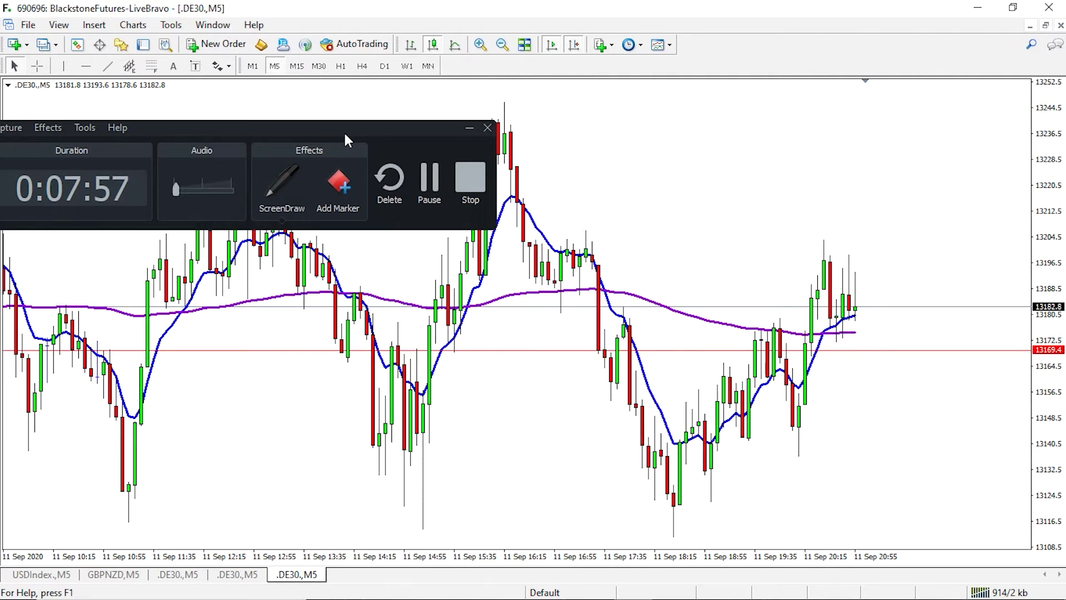
click(85, 70)
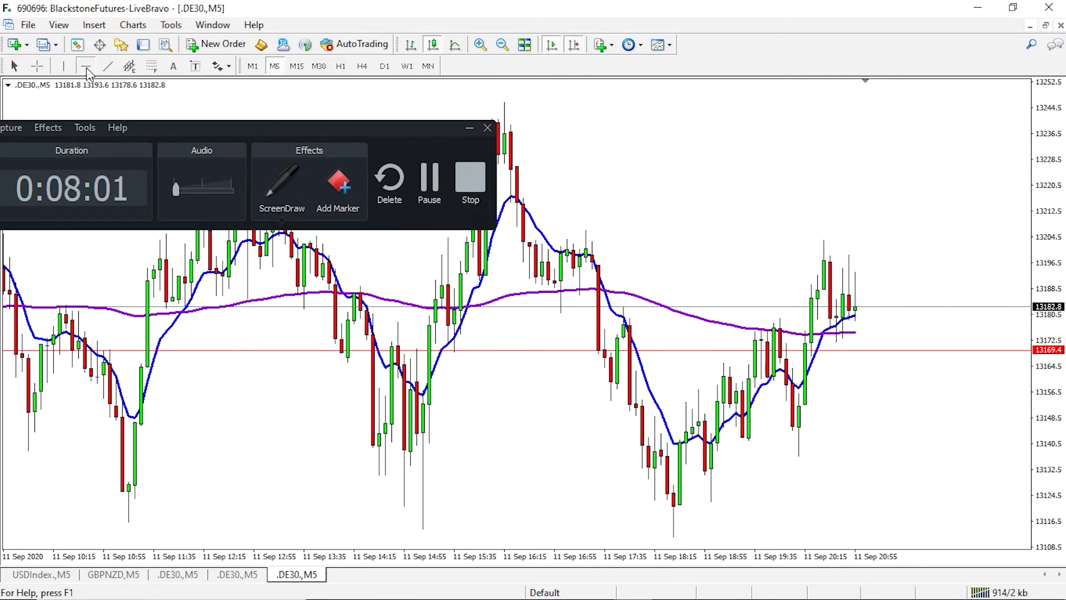
click(514, 106)
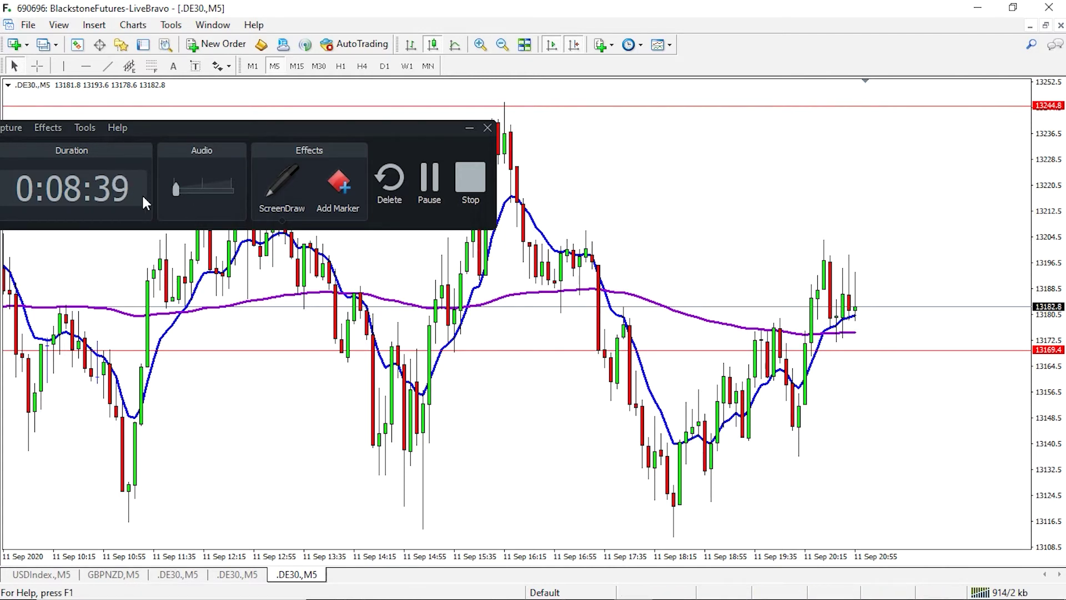
Step: Circle the price labels of both horizontal lines with yellow ellipses, and clear the drawings
click(281, 215)
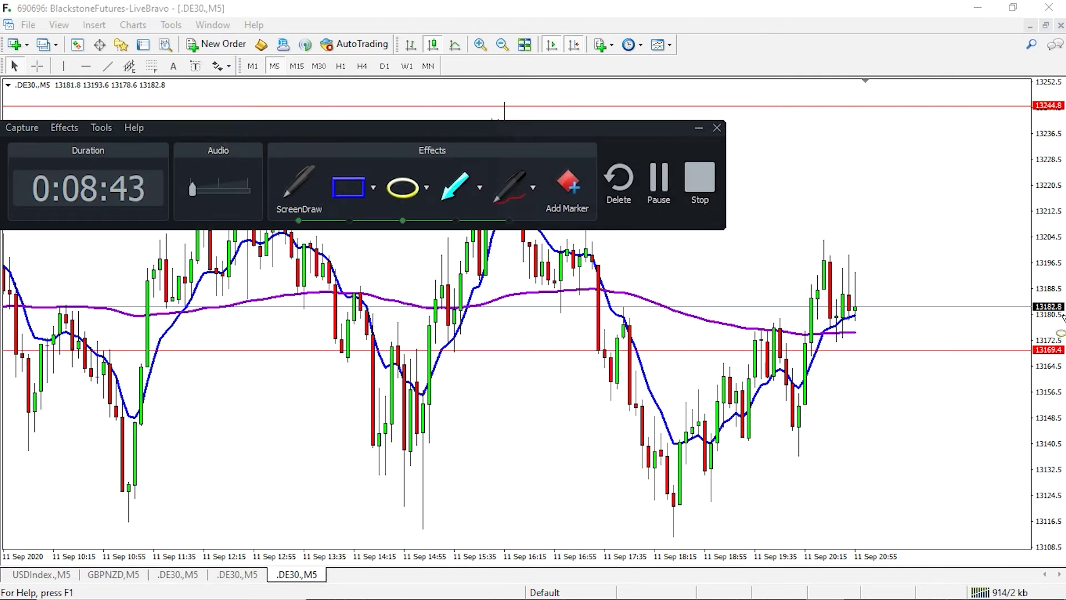
drag(1064, 317, 1007, 383)
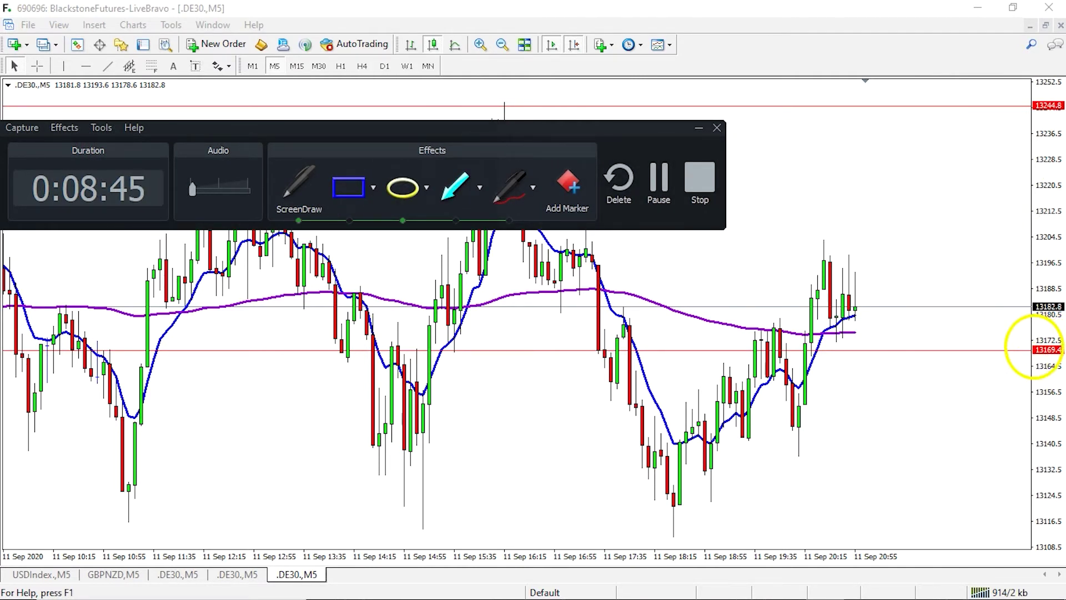
drag(1064, 84, 1000, 127)
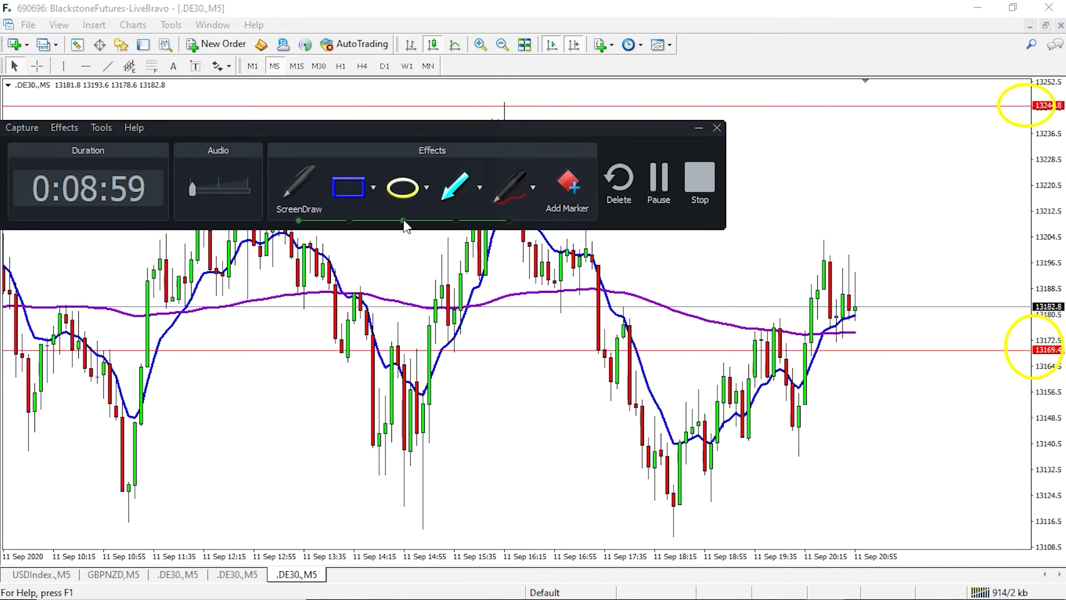
click(299, 221)
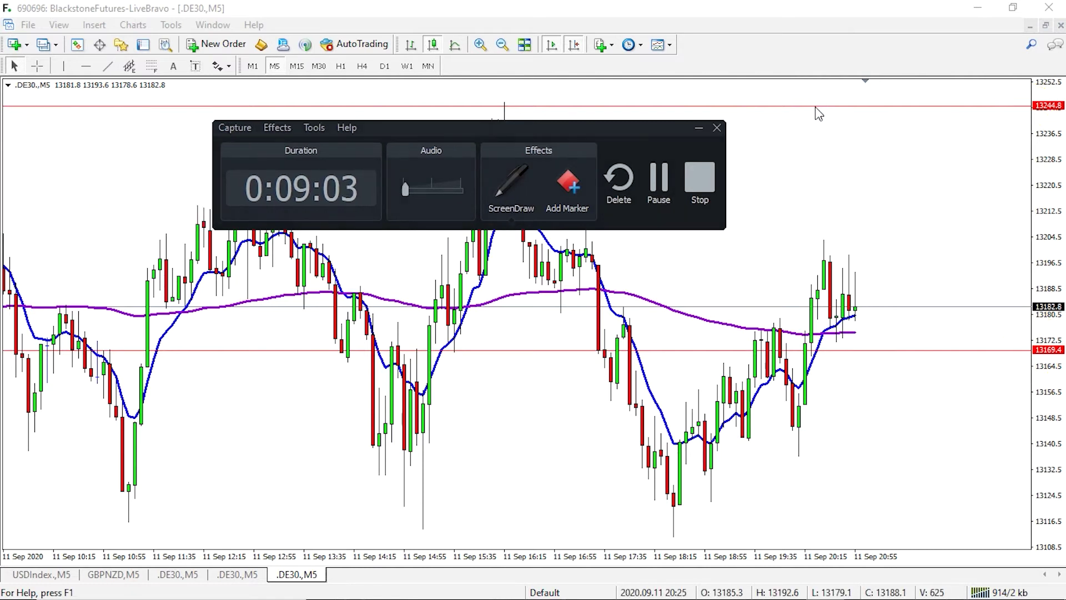
Step: Move the upper horizontal line to 13189.0, and circle the moving average crossover and the line's price label in yellow
drag(816, 107, 753, 293)
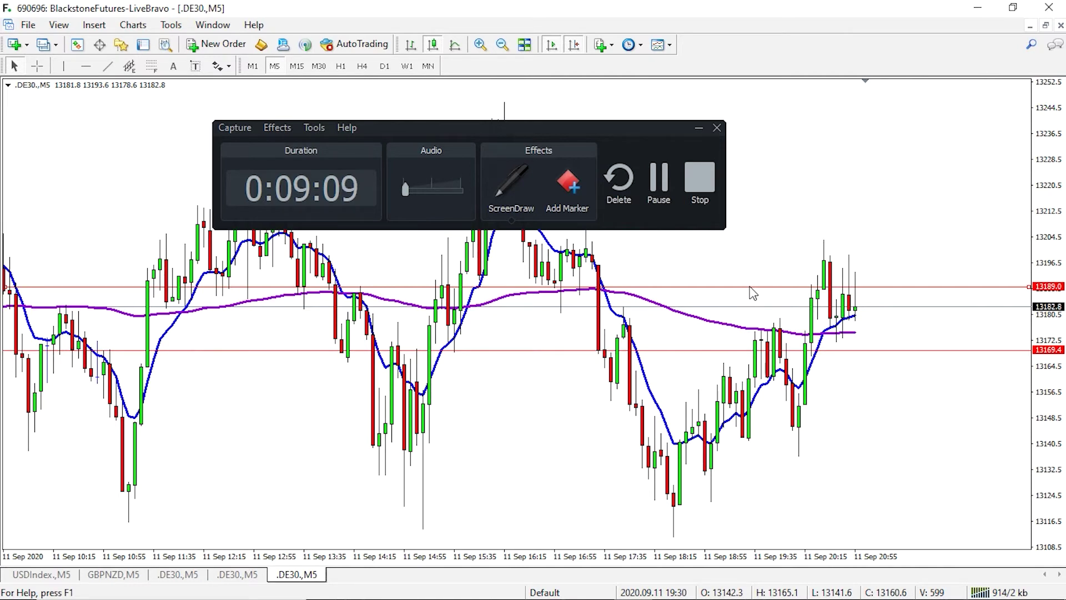
click(512, 224)
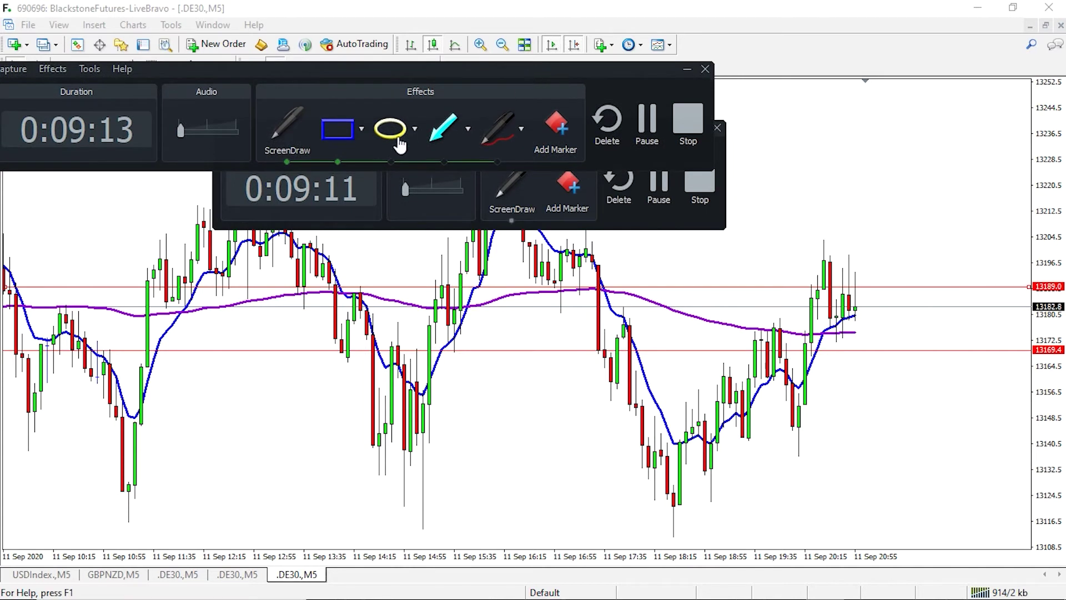
click(398, 139)
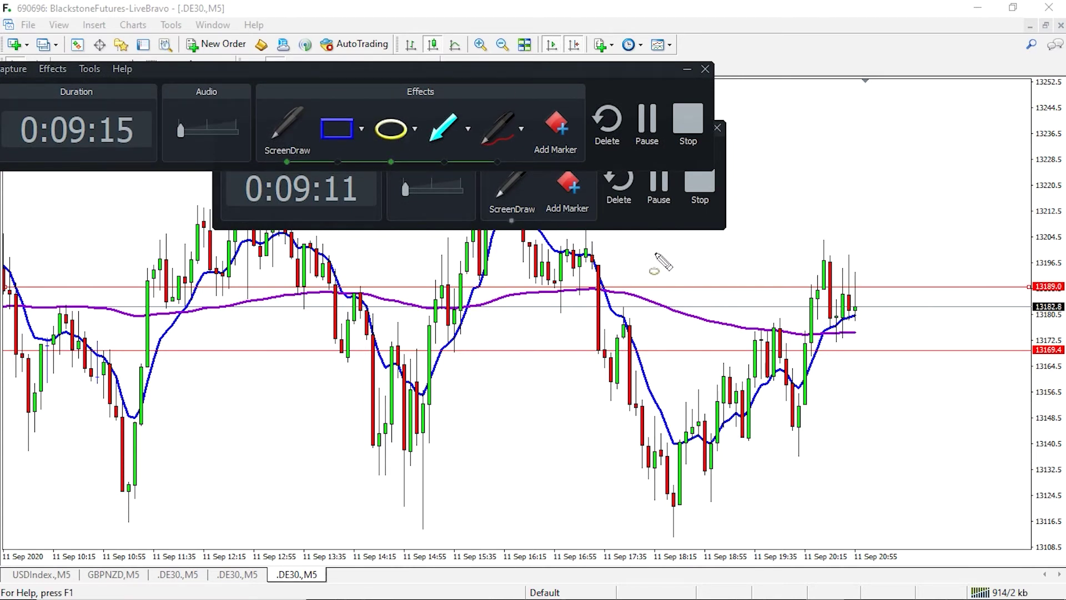
drag(656, 254, 548, 305)
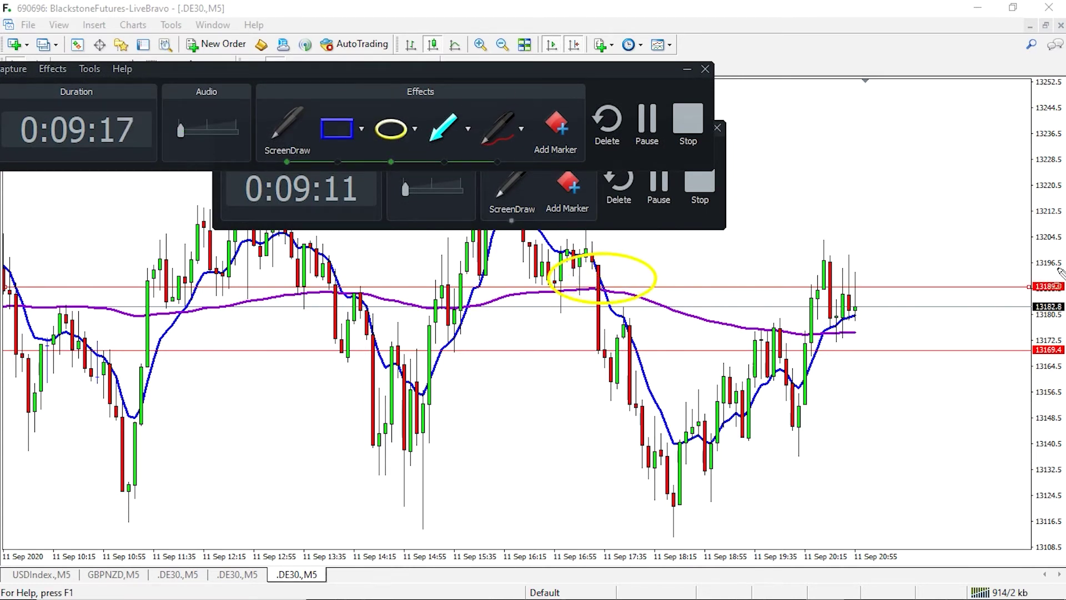
drag(1062, 259, 989, 306)
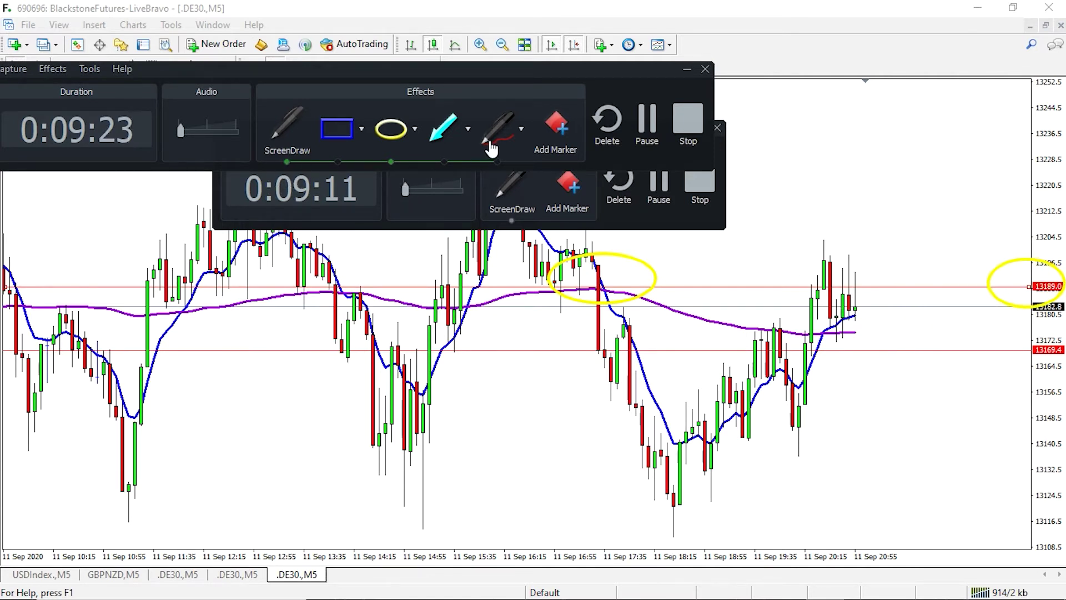
Step: Handwrite "E = 13169", "SL = 13189" and "20" in red on the chart's empty area, and point a cyan arrow at the 20
click(499, 128)
mouse_move(775, 115)
mouse_down()
mouse_move(787, 111)
mouse_move(803, 131)
mouse_move(795, 111)
mouse_up()
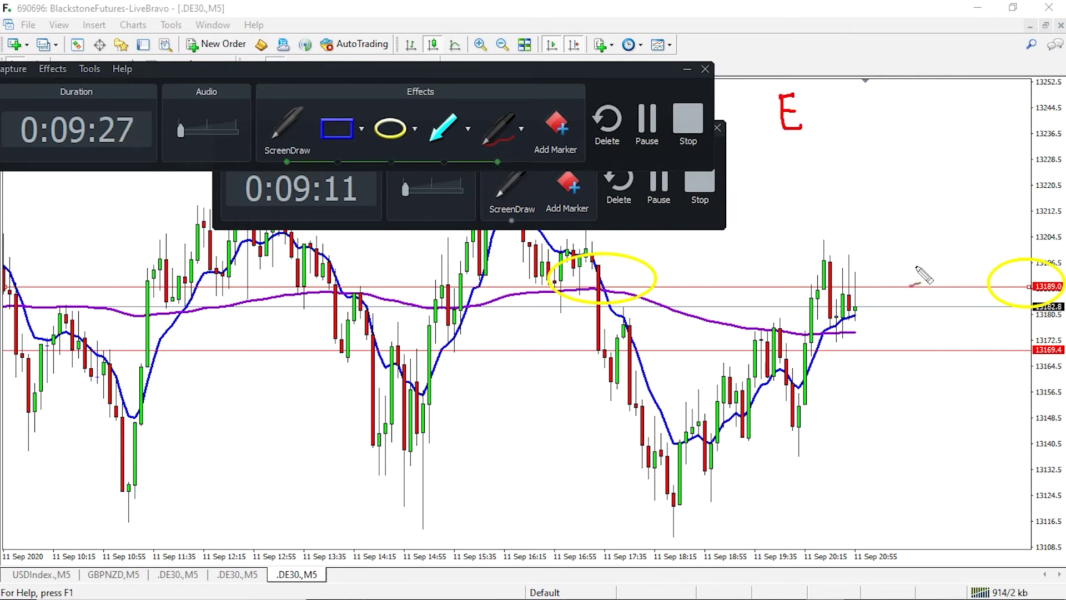
mouse_move(827, 110)
mouse_down()
mouse_move(864, 121)
mouse_move(880, 96)
mouse_move(878, 121)
mouse_move(905, 111)
mouse_move(918, 124)
mouse_move(937, 103)
mouse_move(940, 126)
mouse_up()
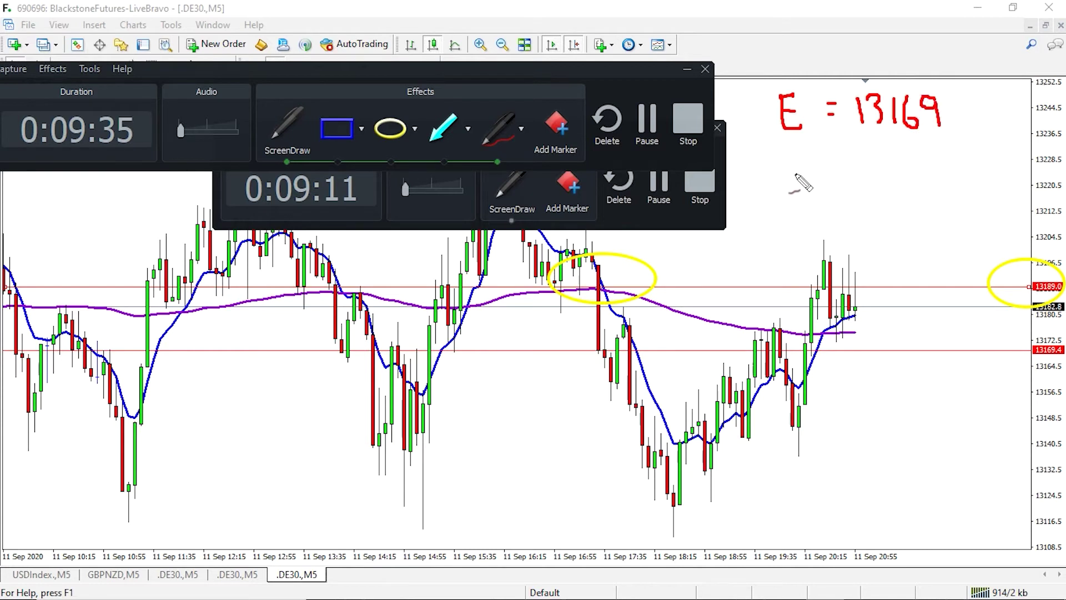
mouse_move(792, 158)
mouse_down()
mouse_move(781, 186)
mouse_move(828, 187)
mouse_move(858, 172)
mouse_move(860, 185)
mouse_move(892, 191)
mouse_move(908, 161)
mouse_move(903, 190)
mouse_move(926, 191)
mouse_up()
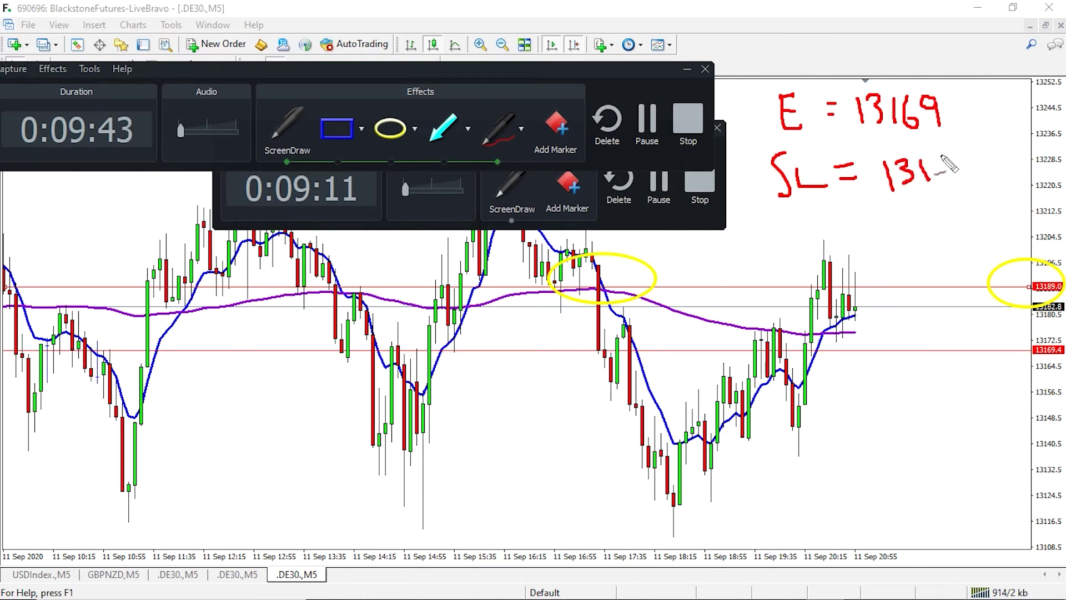
mouse_move(951, 157)
mouse_down()
mouse_move(944, 188)
mouse_move(952, 159)
mouse_move(974, 170)
mouse_up()
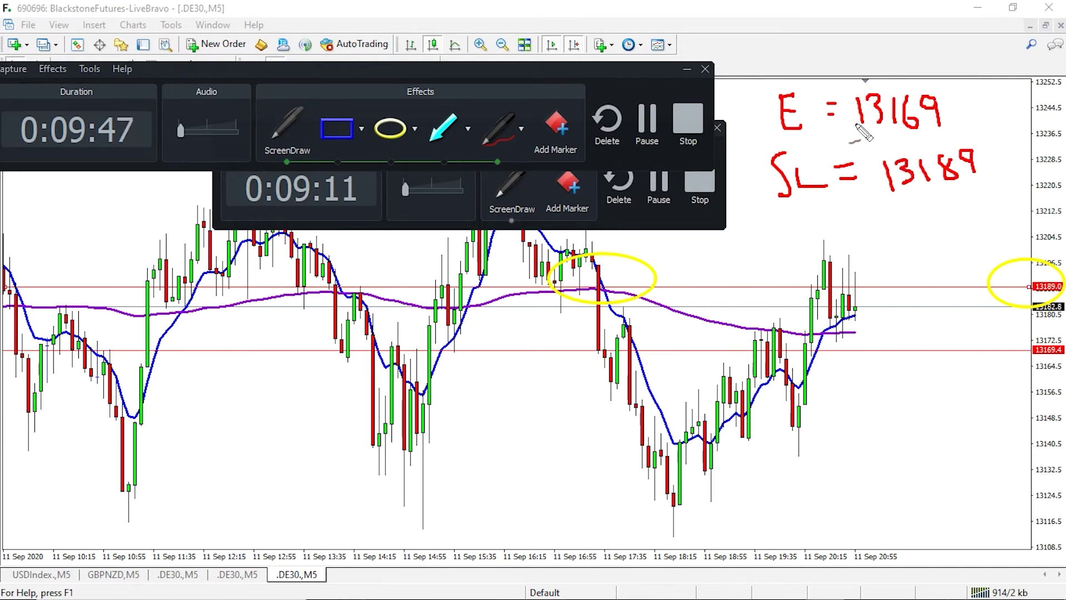
mouse_move(913, 211)
mouse_down()
mouse_move(934, 220)
mouse_move(925, 239)
mouse_move(962, 211)
mouse_up()
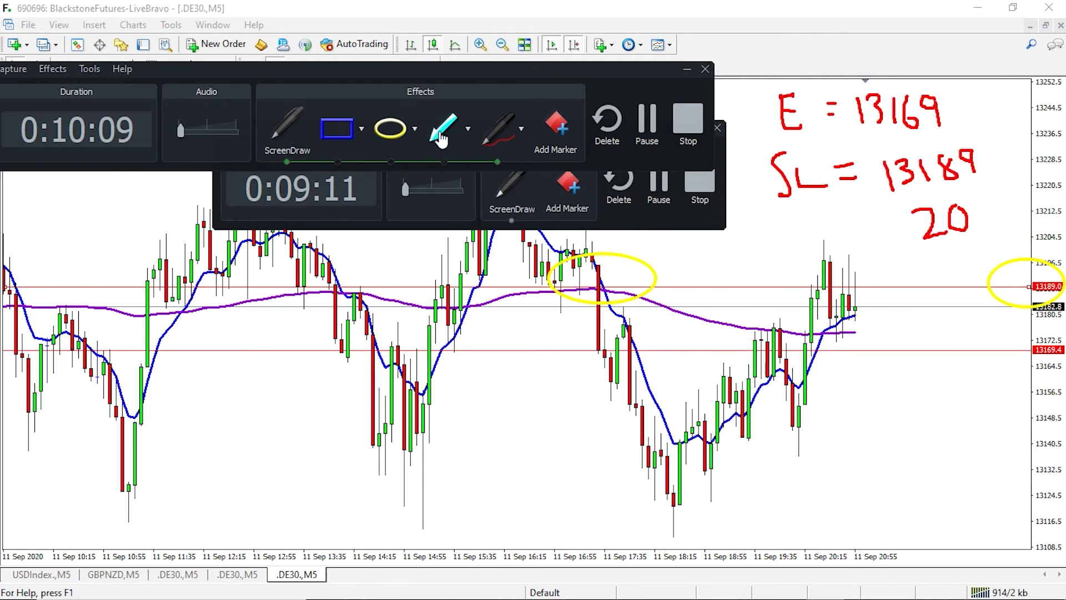
key(h)
drag(765, 237, 897, 230)
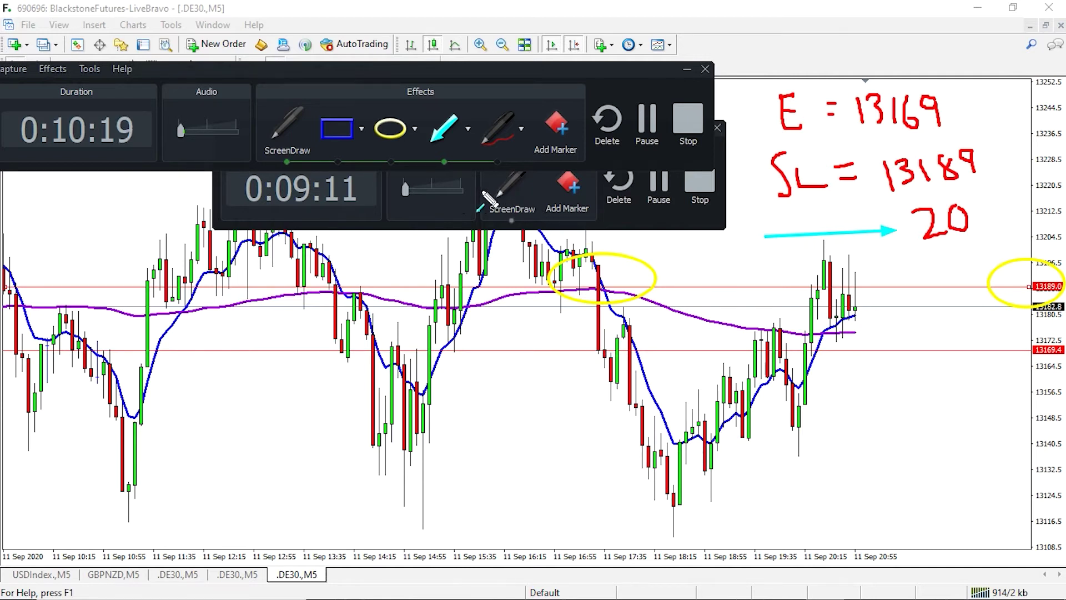
Step: Handwrite "1R" in red beneath the 20, and "13149" in red in the empty area below the 13169.4 line
click(500, 129)
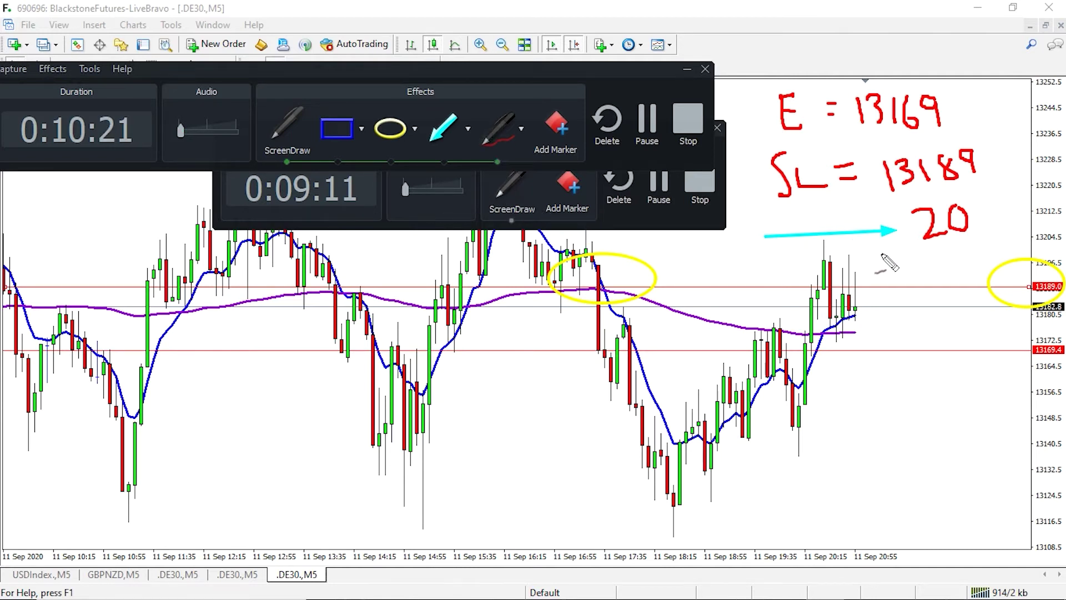
mouse_move(883, 253)
mouse_down()
mouse_move(895, 298)
mouse_move(910, 279)
mouse_move(944, 283)
mouse_up()
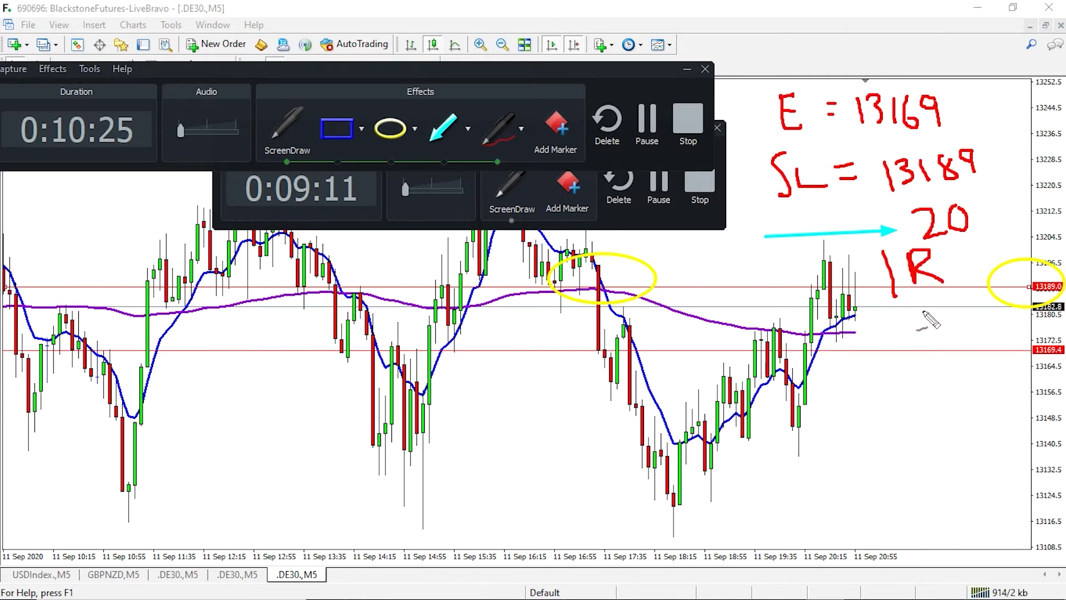
drag(870, 361, 890, 396)
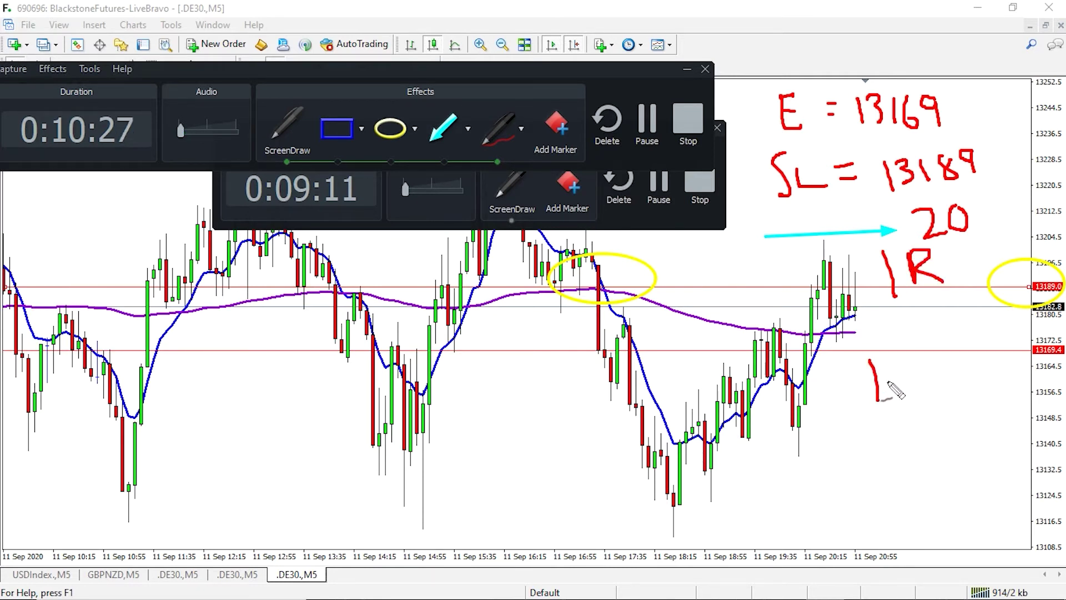
drag(911, 361, 919, 398)
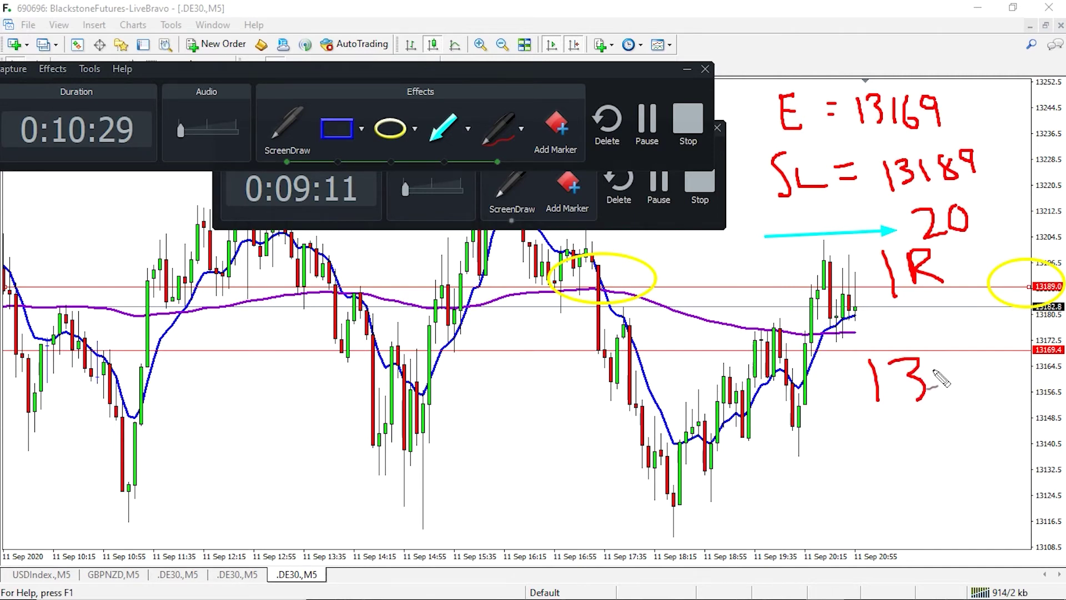
mouse_move(939, 361)
mouse_down()
mouse_move(944, 401)
mouse_move(954, 383)
mouse_move(986, 383)
mouse_move(969, 399)
mouse_up()
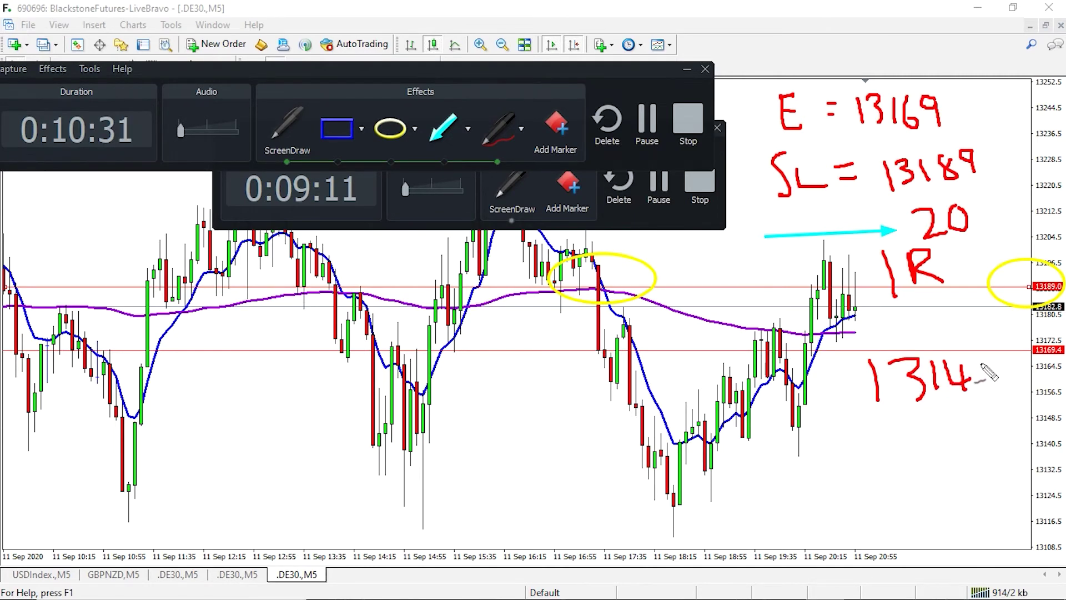
mouse_move(997, 360)
mouse_down()
mouse_move(982, 371)
mouse_move(1006, 400)
mouse_up()
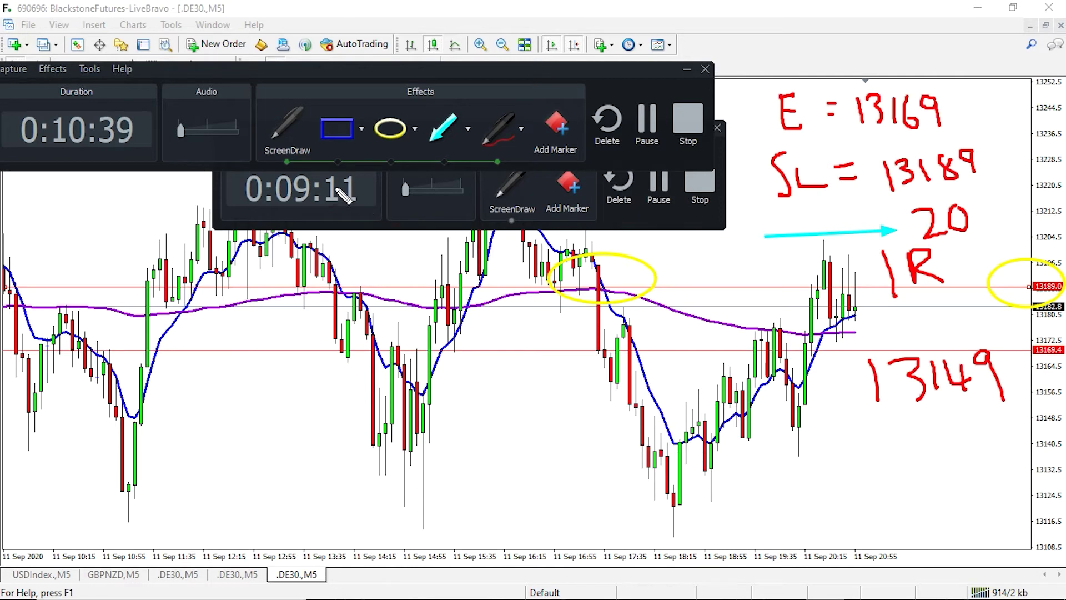
Step: Clear the drawings and place a horizontal line at 13147.9 on the chart
key(Escape)
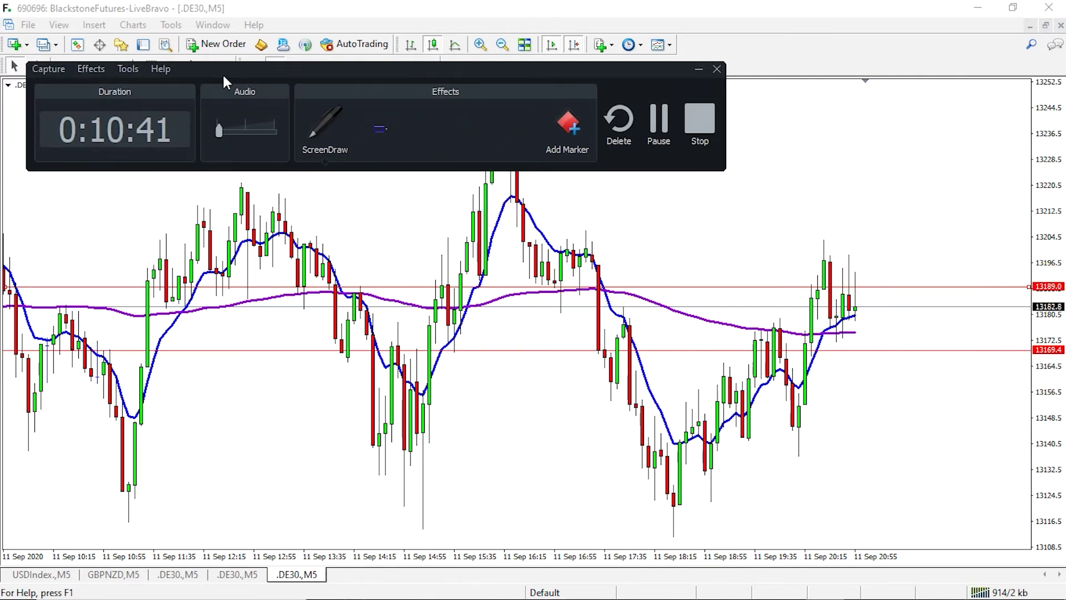
click(86, 66)
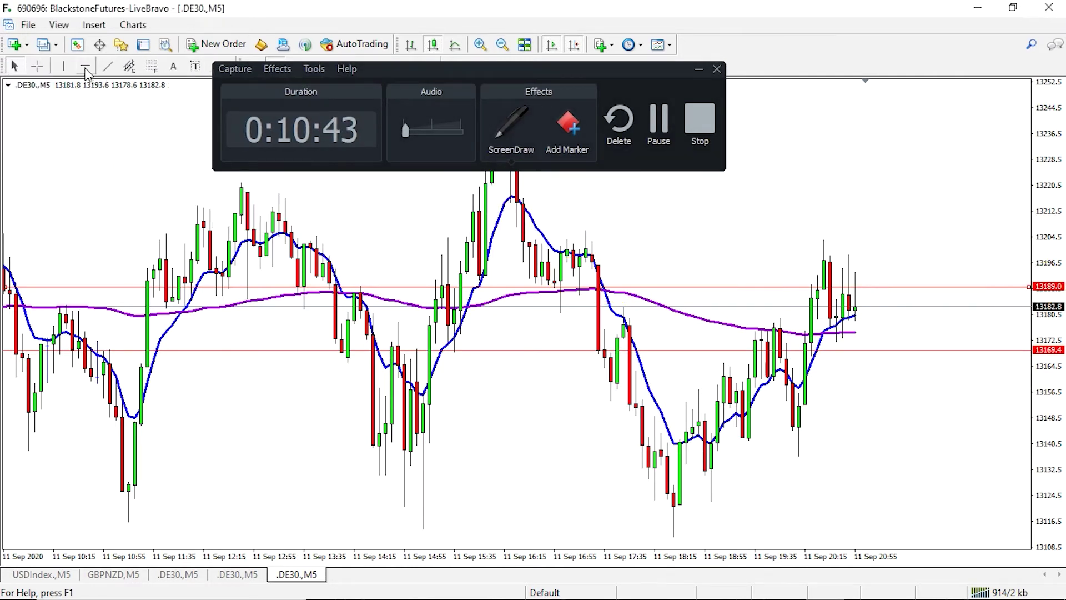
click(653, 420)
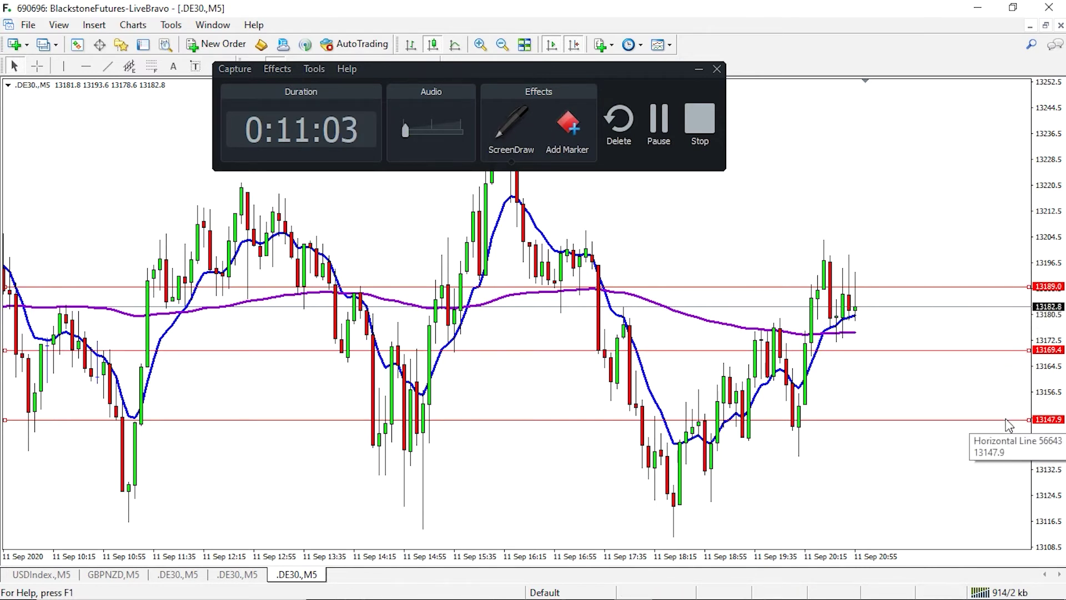
Step: Delete all three horizontal lines, and move the recording toolbar with its drawing tools clear of the chart's peaks
key(Delete)
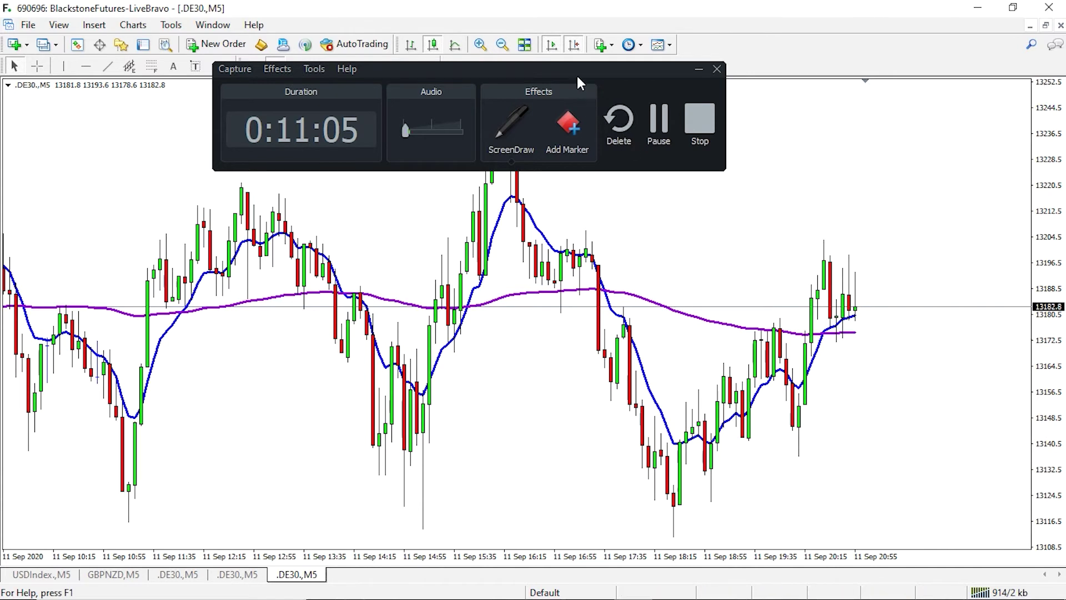
drag(588, 71, 908, 412)
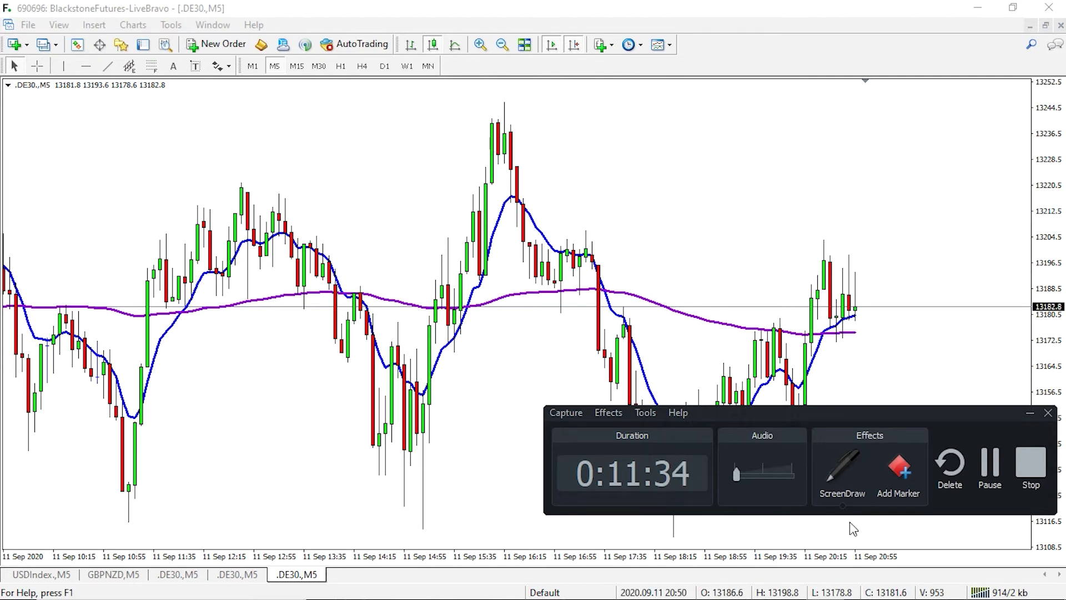
click(843, 500)
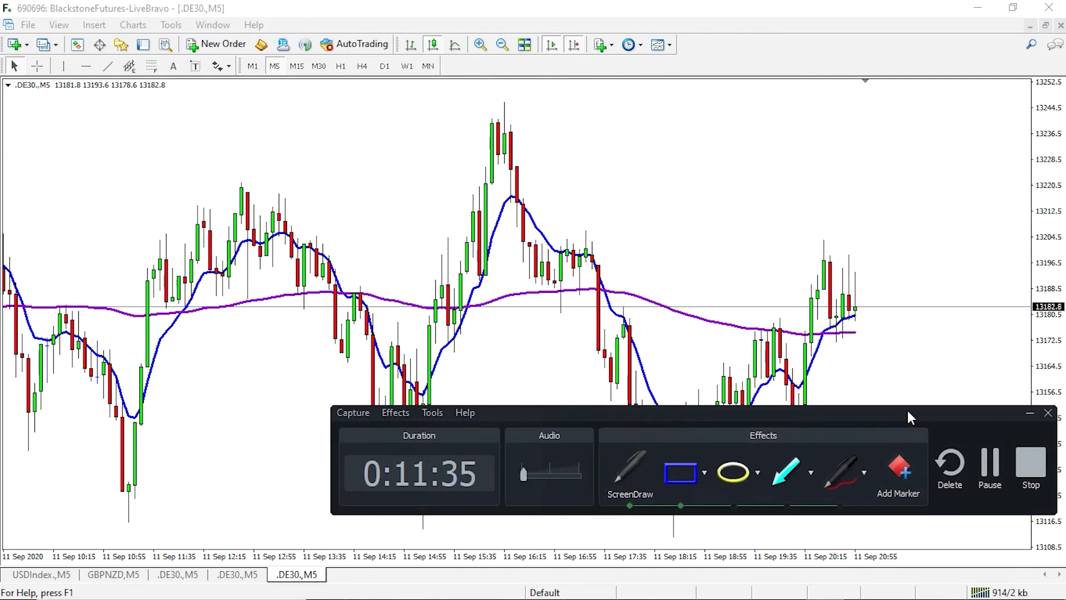
mouse_move(907, 408)
mouse_down()
mouse_move(861, 498)
mouse_move(875, 494)
mouse_up()
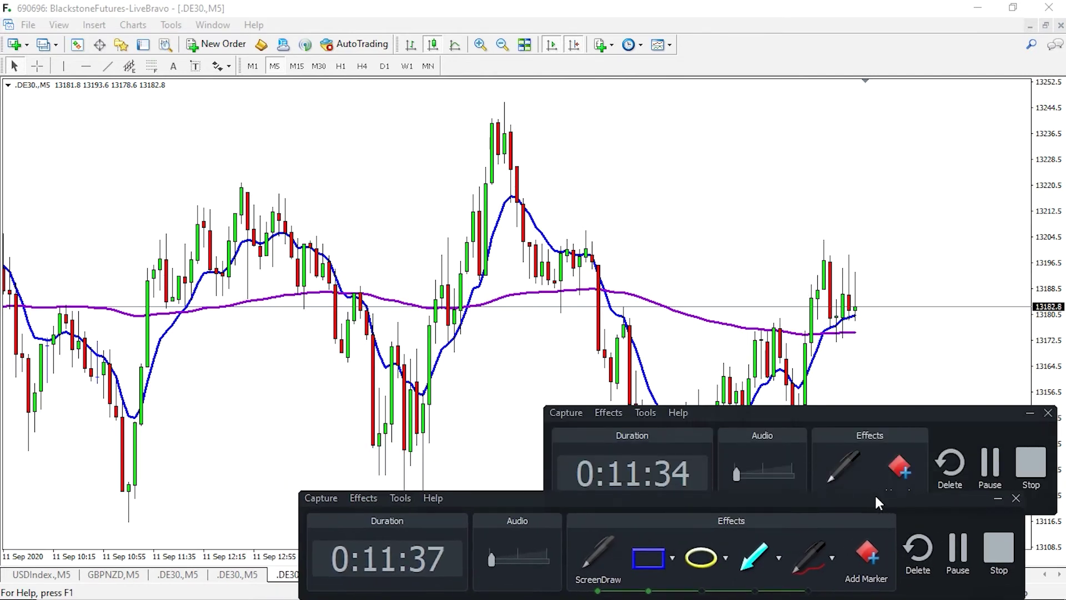
Step: Frame the upward moving average crossover before the highest peak with a blue rectangle, and clear the drawing
click(650, 561)
mouse_move(421, 240)
mouse_down()
mouse_move(422, 340)
mouse_move(523, 345)
mouse_up()
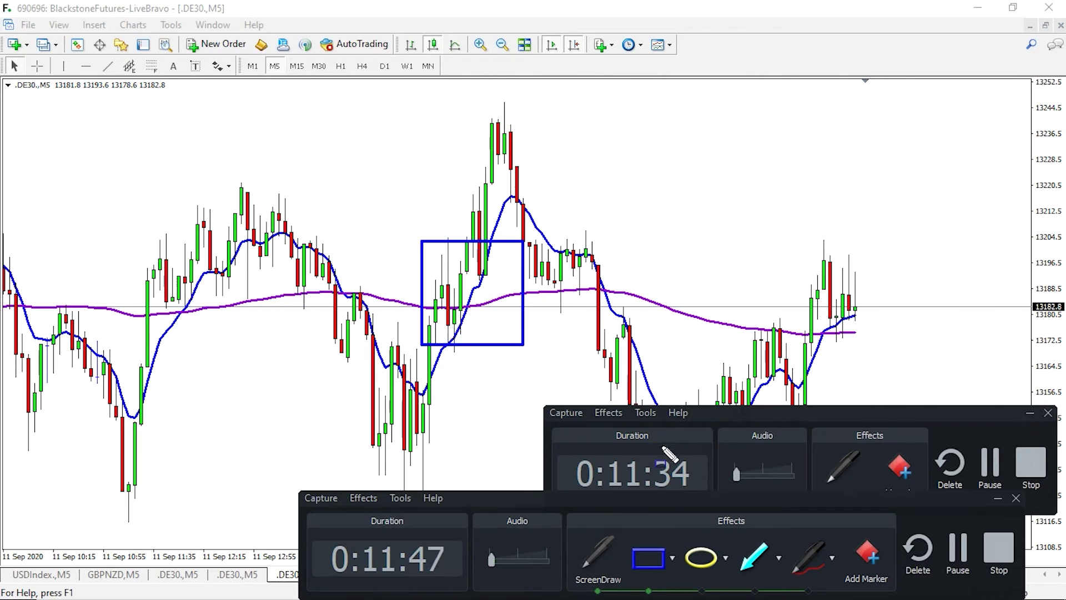
click(599, 593)
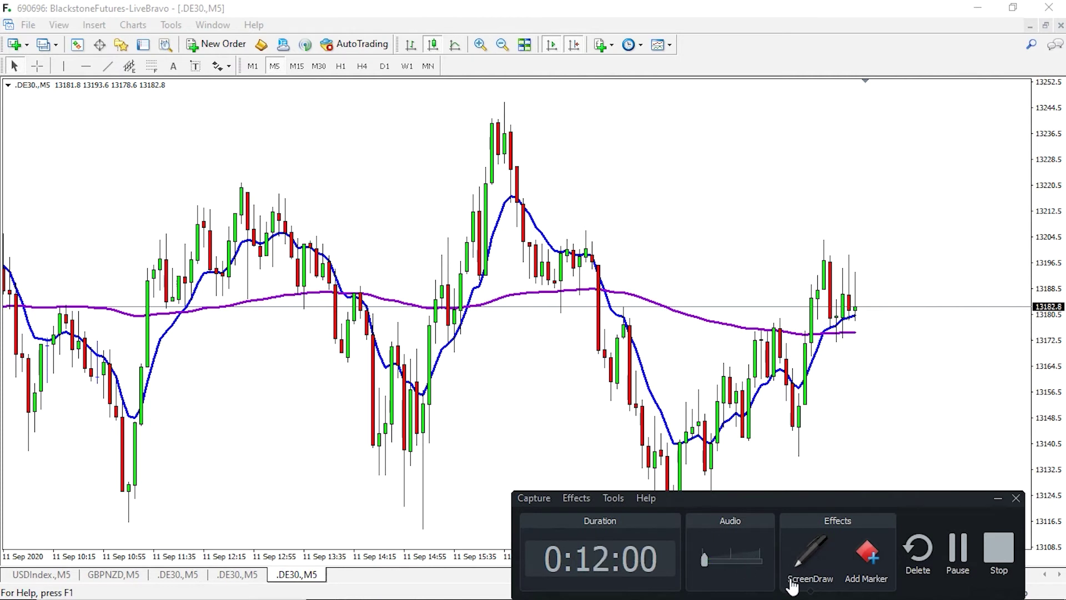
Step: Point a cyan arrow at the green crossover candle, clear it, and place a horizontal line at 13202.7 near that candle's close
click(809, 593)
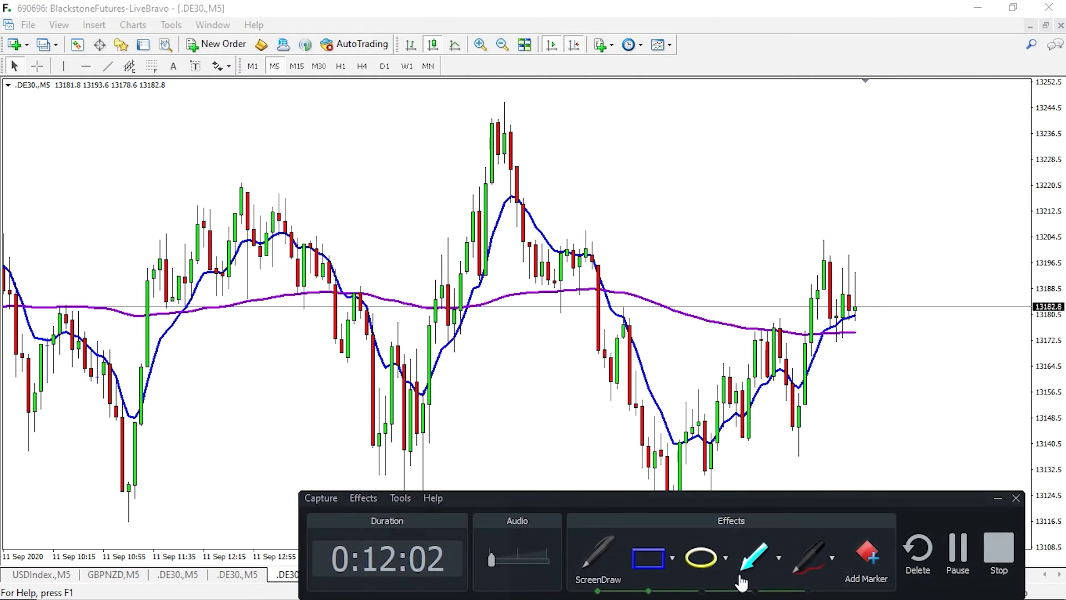
click(752, 566)
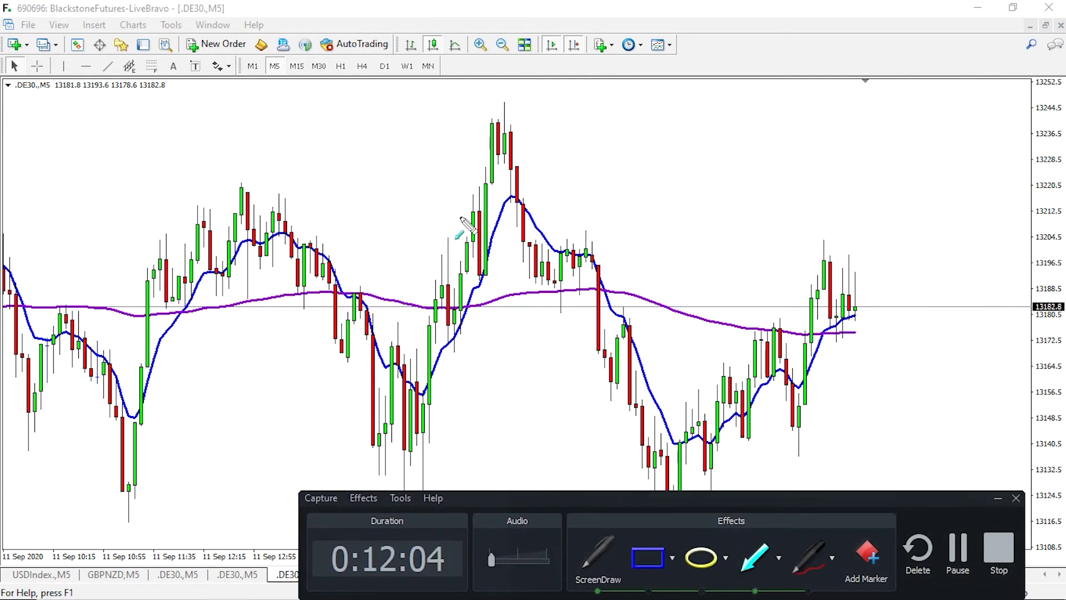
drag(401, 116, 461, 244)
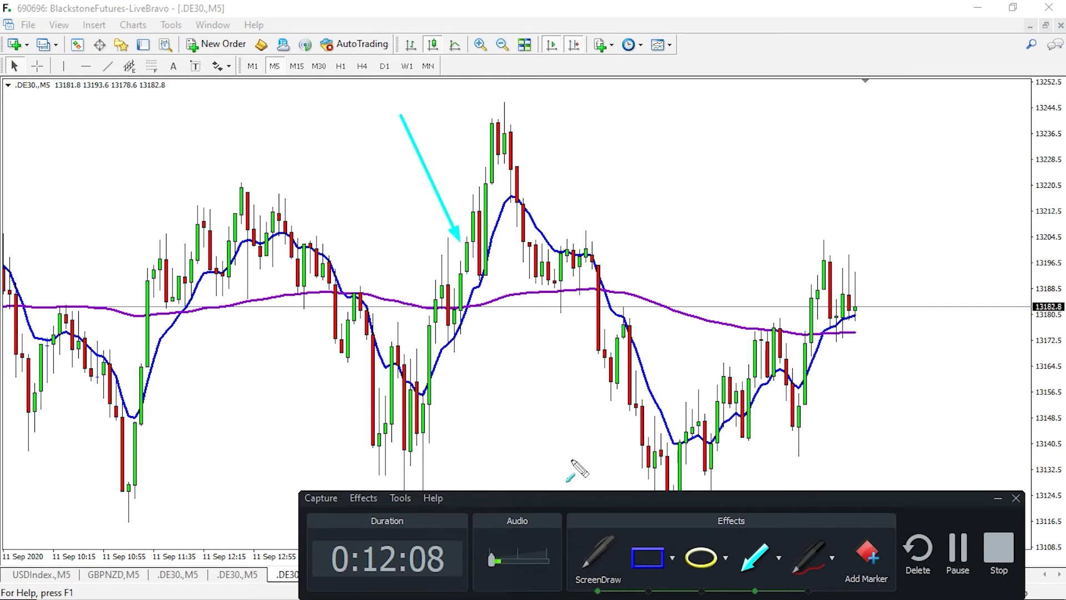
click(599, 577)
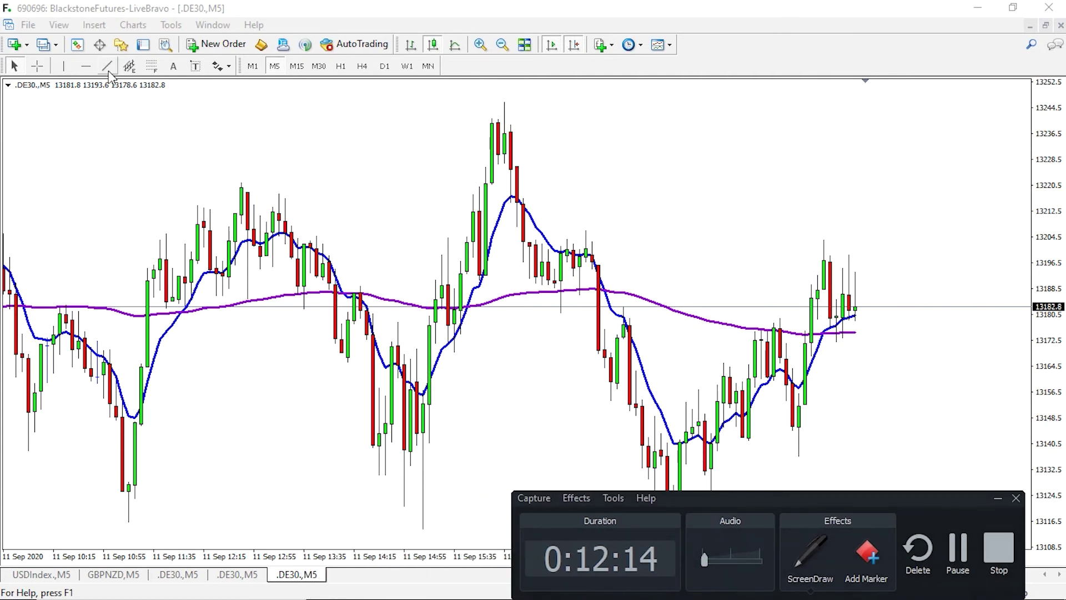
click(85, 66)
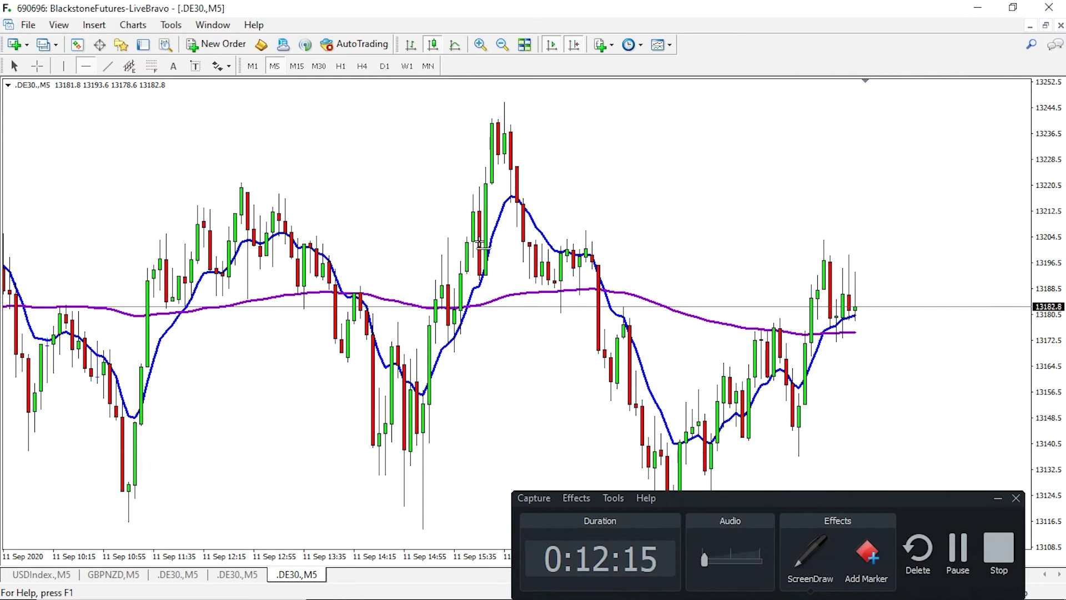
click(481, 242)
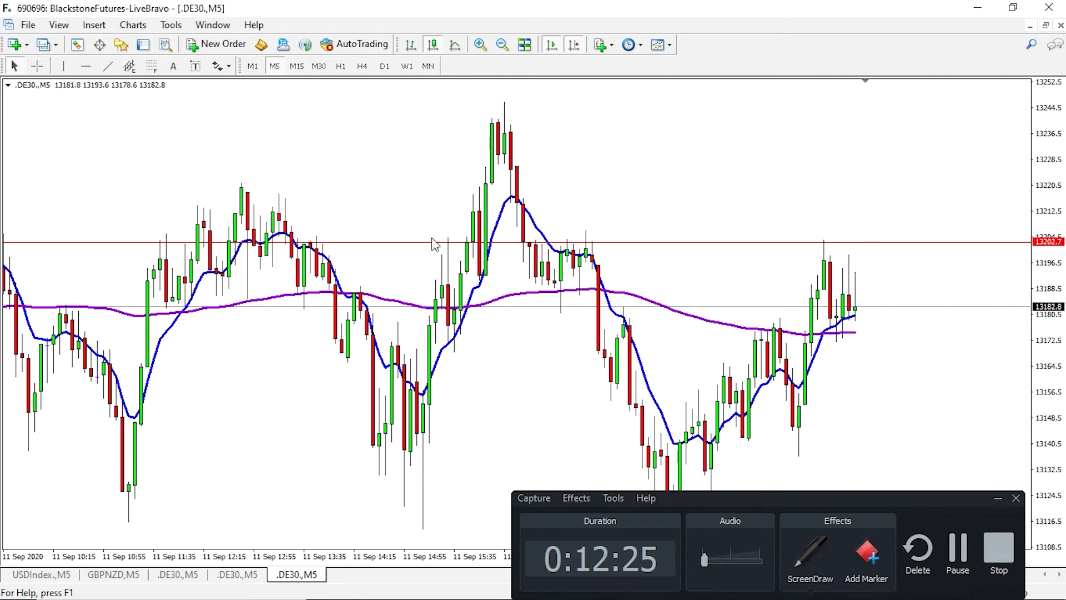
Step: Circle the upward moving average crossover in yellow, clear the drawing, and place a horizontal line at 13181.5 near the crossover
click(809, 593)
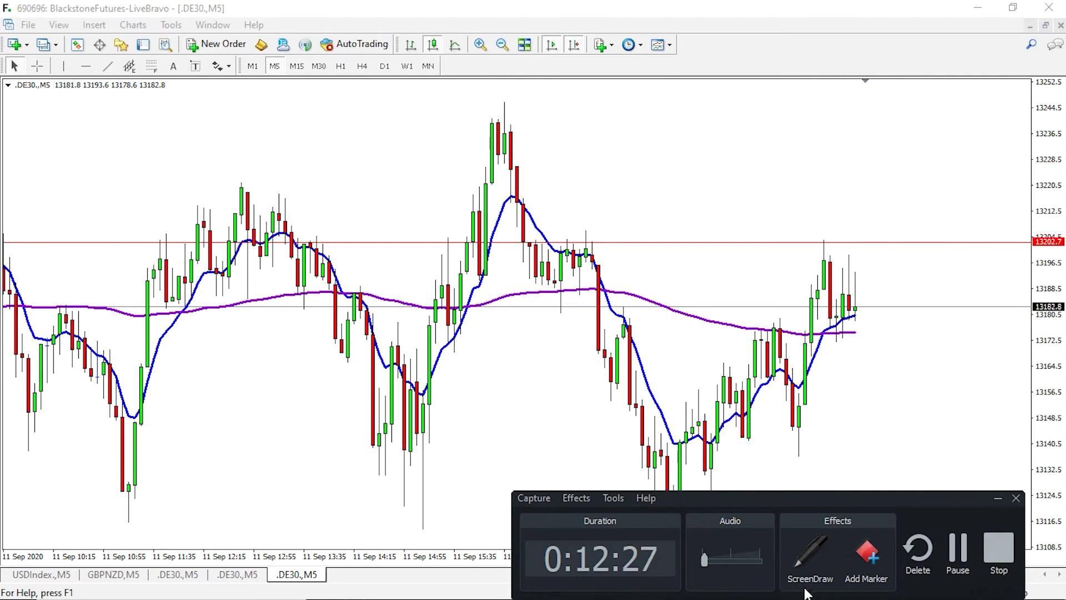
click(808, 592)
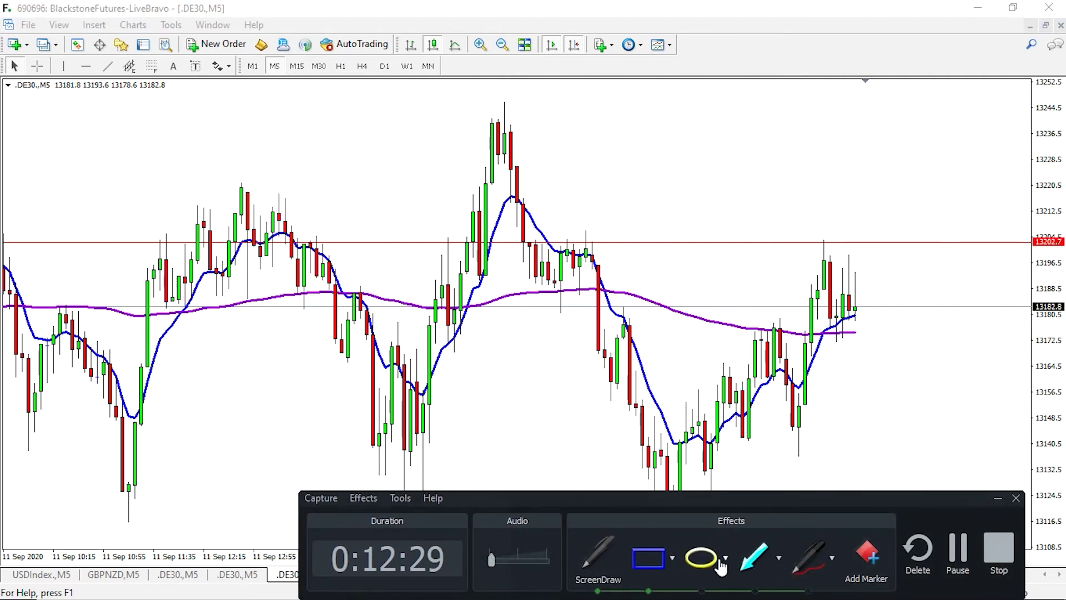
click(702, 558)
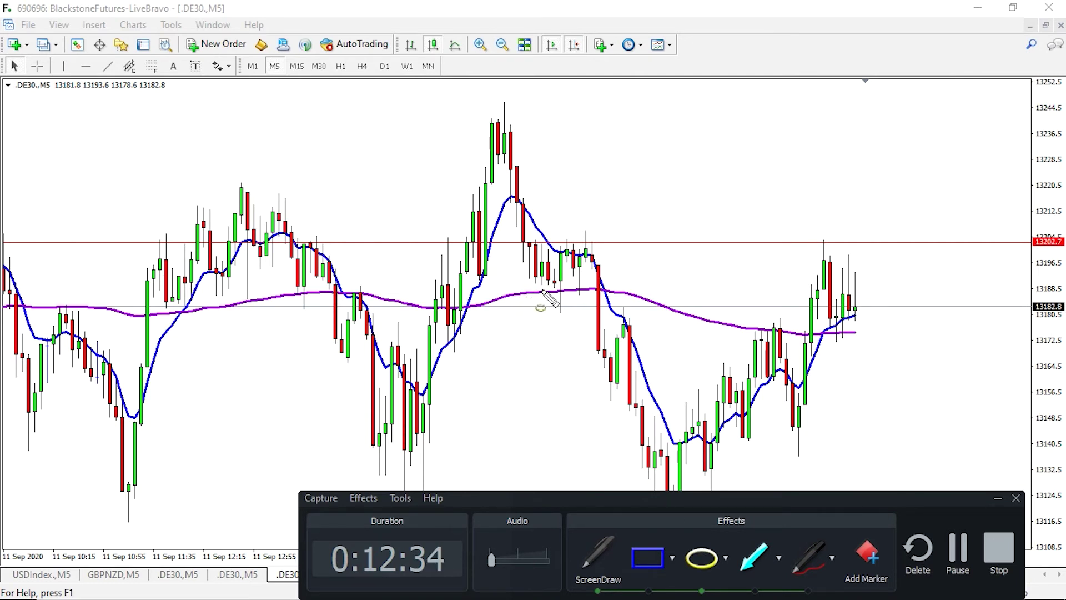
drag(515, 289, 399, 325)
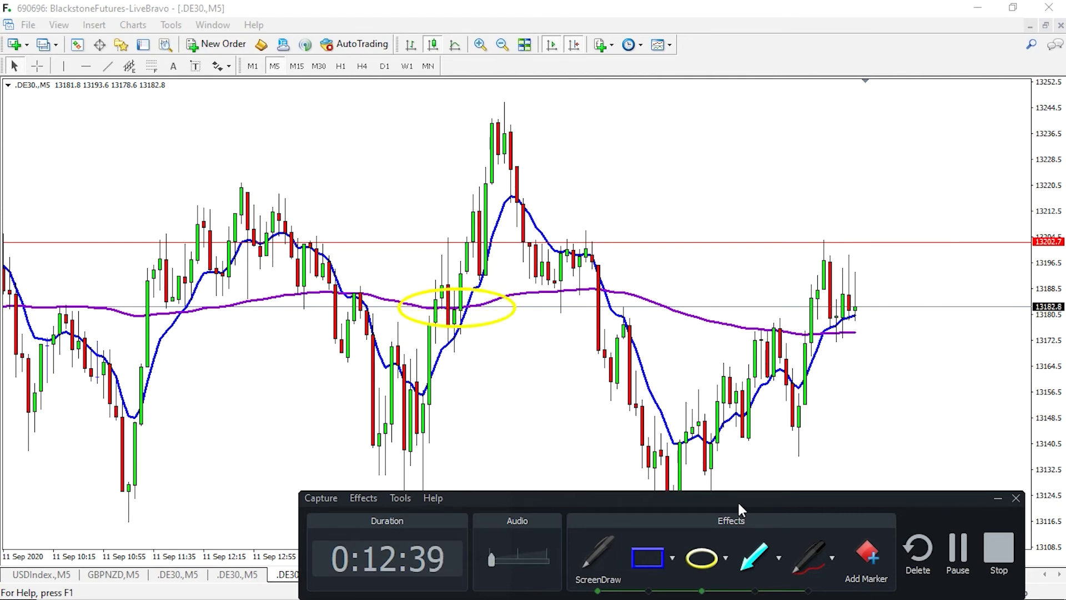
click(598, 590)
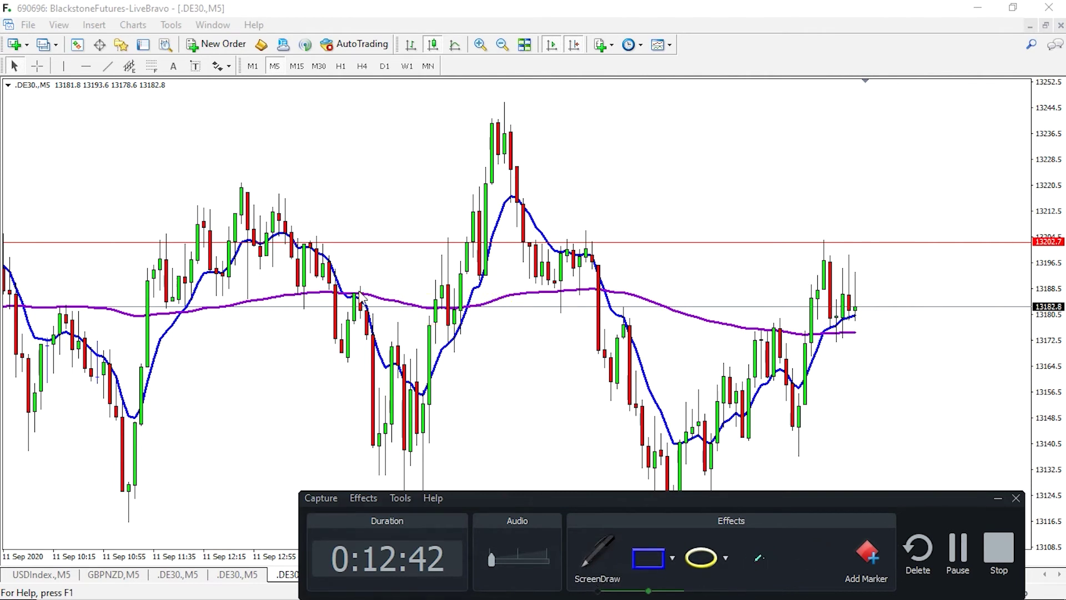
click(86, 66)
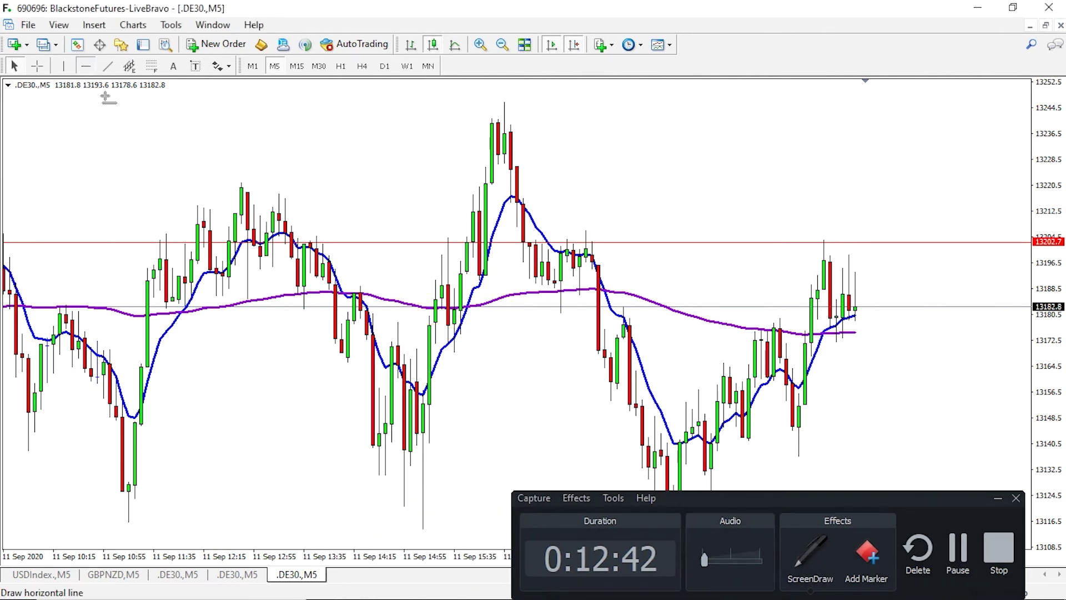
click(476, 310)
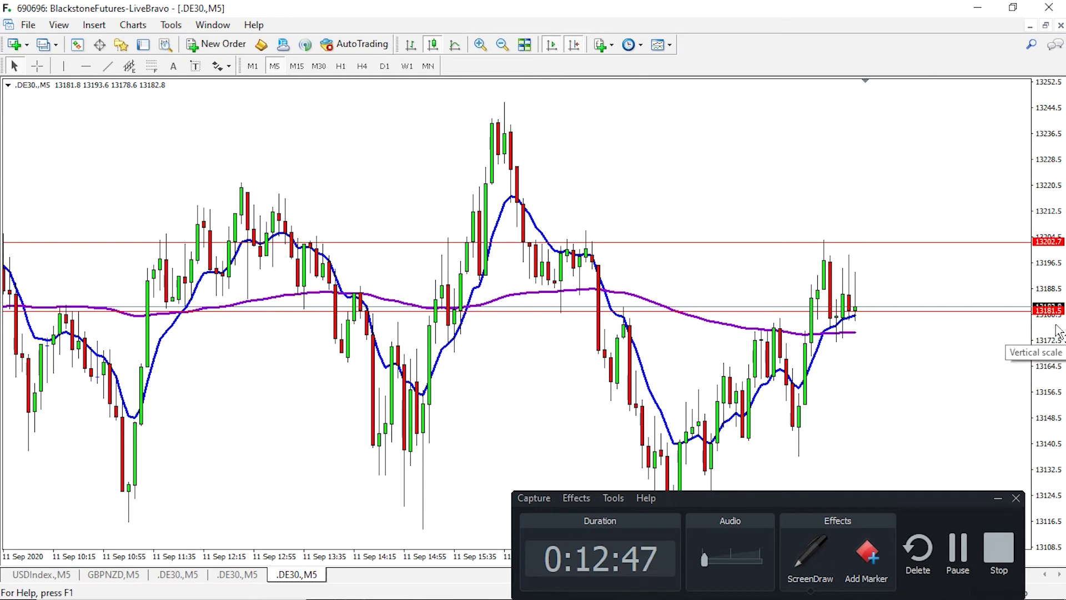
Step: Handwrite "E = 13200" and "SL = 13180" in red in the chart's empty area
click(811, 578)
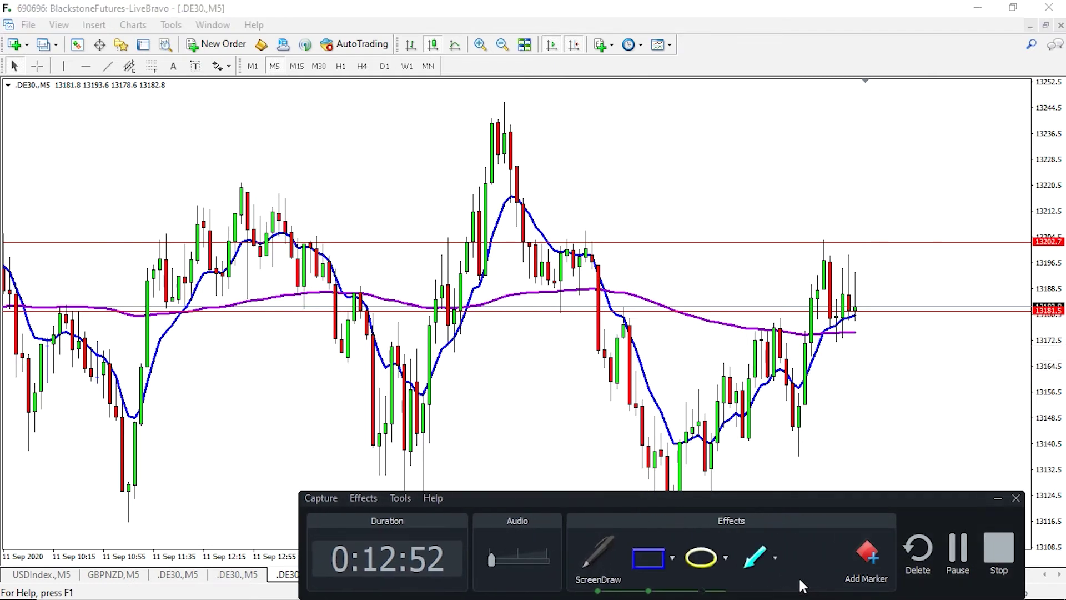
click(818, 566)
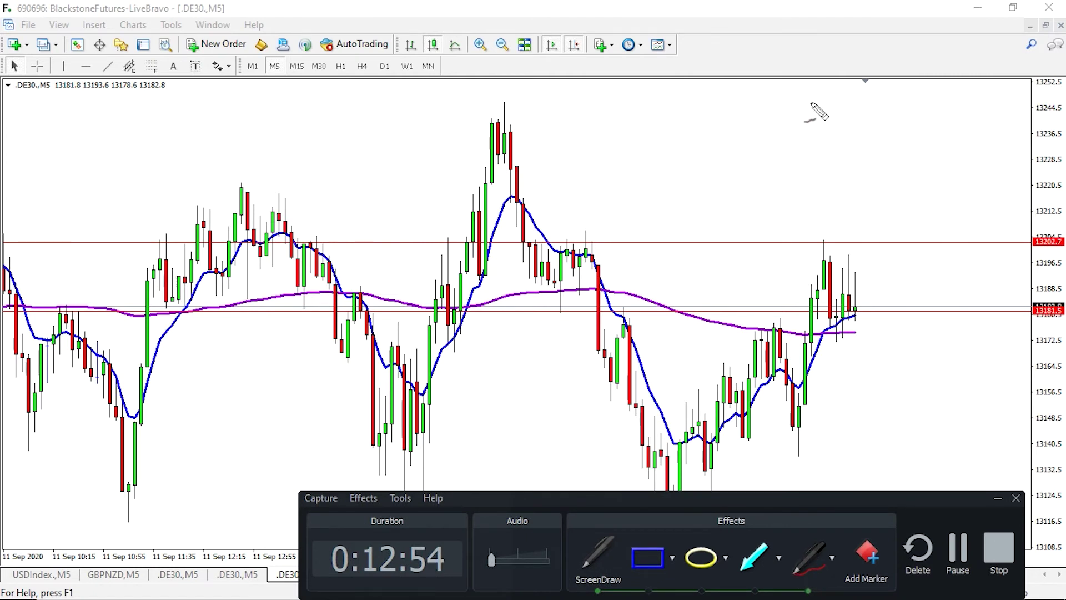
mouse_move(802, 95)
mouse_down()
mouse_move(804, 120)
mouse_move(823, 120)
mouse_move(804, 94)
mouse_move(817, 90)
mouse_move(806, 107)
mouse_move(853, 109)
mouse_up()
mouse_move(845, 115)
mouse_down()
mouse_move(892, 99)
mouse_move(895, 125)
mouse_move(903, 99)
mouse_move(914, 106)
mouse_move(900, 123)
mouse_move(945, 121)
mouse_move(983, 102)
mouse_up()
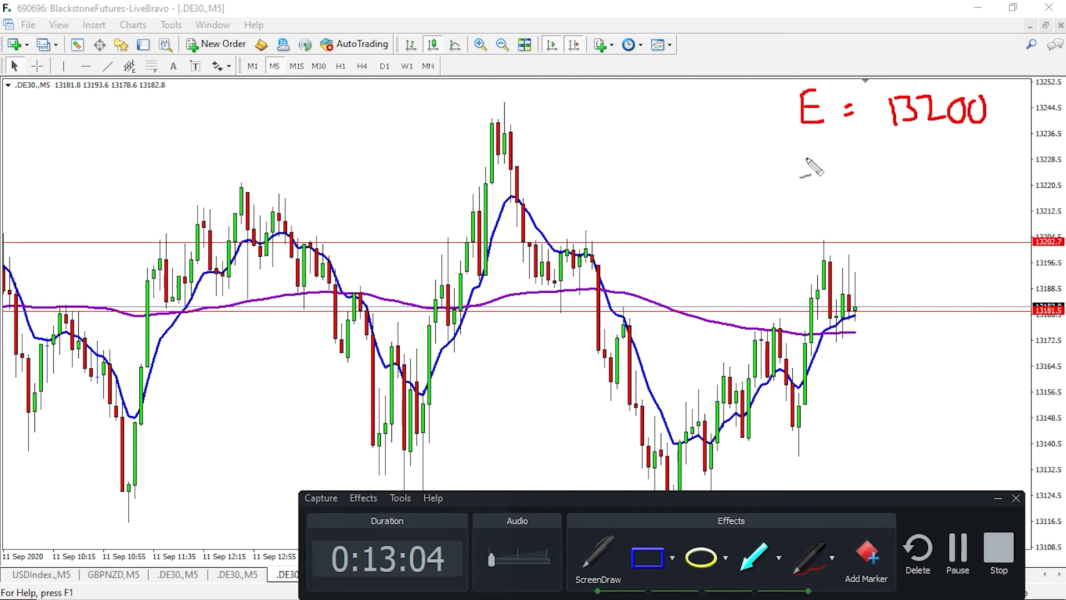
mouse_move(811, 148)
mouse_down()
mouse_move(851, 172)
mouse_move(865, 155)
mouse_move(878, 166)
mouse_move(908, 157)
mouse_move(917, 179)
mouse_move(925, 159)
mouse_move(945, 160)
mouse_move(941, 175)
mouse_move(952, 150)
mouse_move(961, 172)
mouse_move(972, 156)
mouse_move(964, 148)
mouse_move(977, 174)
mouse_move(971, 151)
mouse_move(993, 156)
mouse_up()
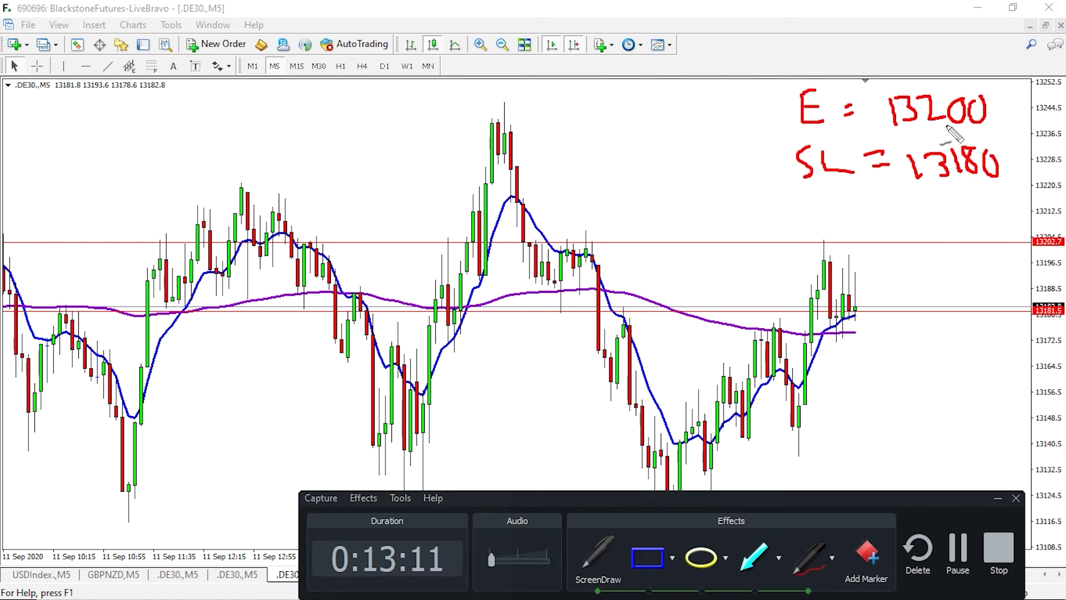
Step: Handwrite "20" and "1R" in red beneath the stop-loss note, and point a cyan arrow at the 20
mouse_move(918, 207)
mouse_down()
mouse_move(944, 225)
mouse_move(966, 222)
mouse_move(956, 206)
mouse_up()
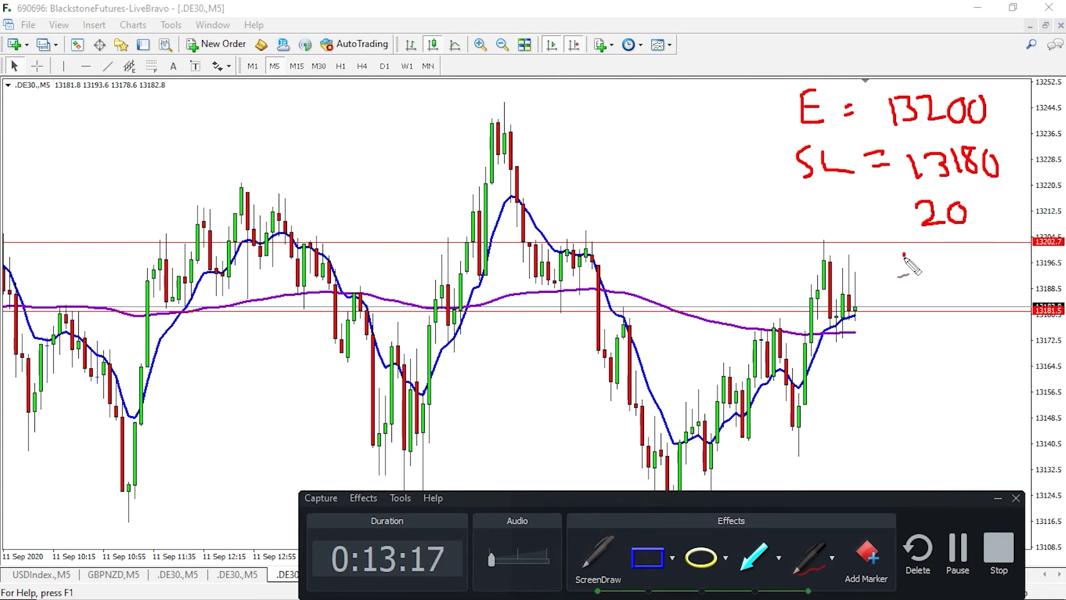
mouse_move(906, 253)
mouse_down()
mouse_move(907, 289)
mouse_move(924, 287)
mouse_move(929, 260)
mouse_move(926, 270)
mouse_move(948, 285)
mouse_up()
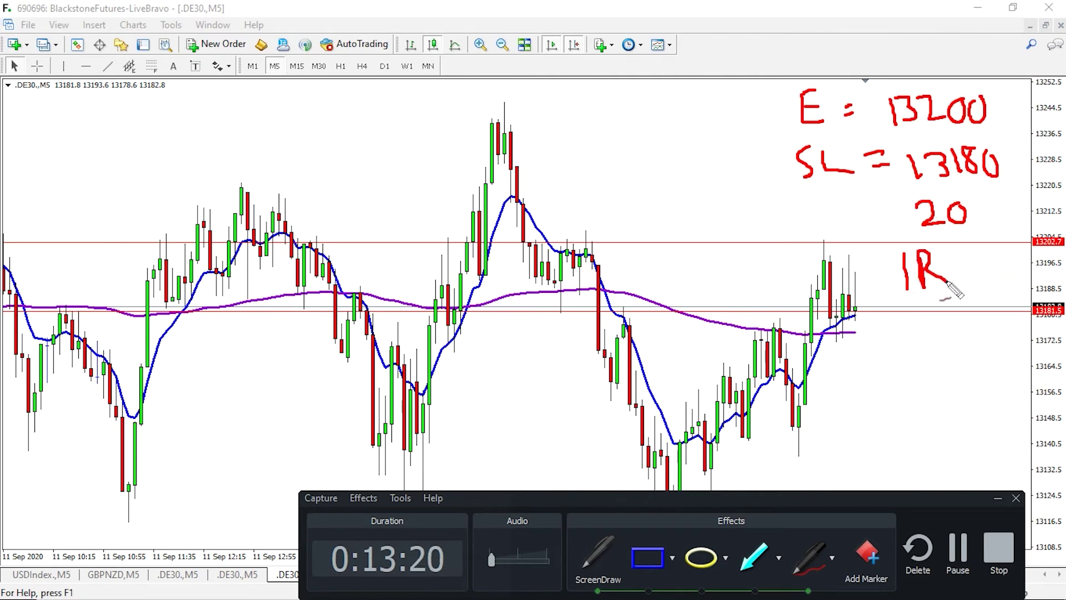
click(750, 570)
drag(767, 218, 887, 218)
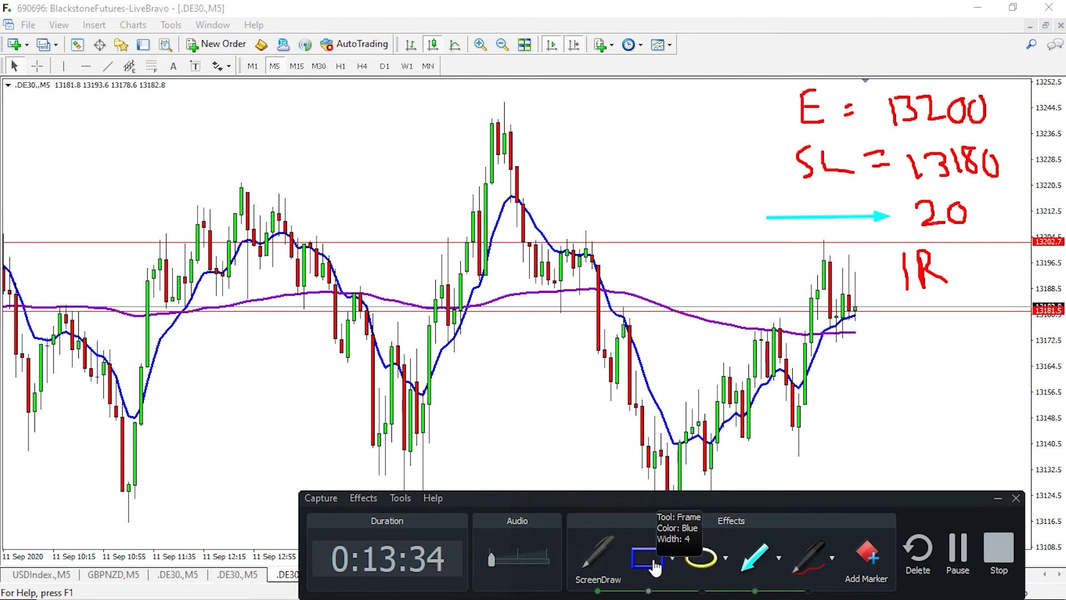
Step: Handwrite "TP = 13220" in red beneath the 1R note and clear all drawings from the DE30 chart
click(810, 557)
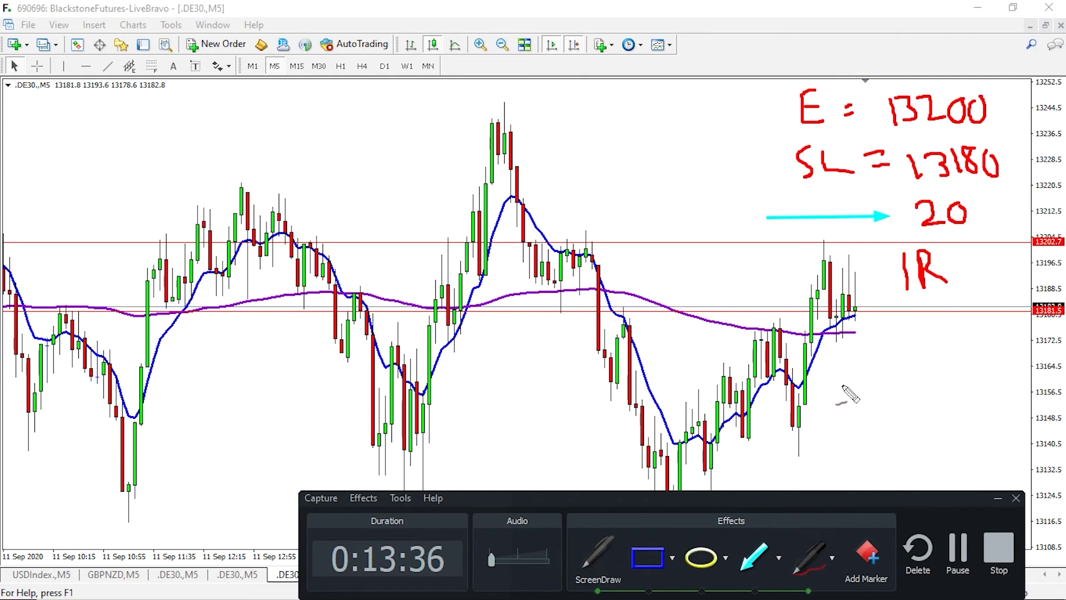
drag(836, 361, 880, 351)
mouse_move(856, 355)
mouse_down()
mouse_move(855, 396)
mouse_move(885, 392)
mouse_move(883, 351)
mouse_move(878, 375)
mouse_move(906, 359)
mouse_up()
mouse_move(892, 375)
mouse_down()
mouse_move(935, 357)
mouse_move(938, 382)
mouse_move(948, 361)
mouse_move(960, 364)
mouse_move(951, 387)
mouse_move(959, 350)
mouse_move(970, 378)
mouse_move(980, 339)
mouse_move(1010, 382)
mouse_up()
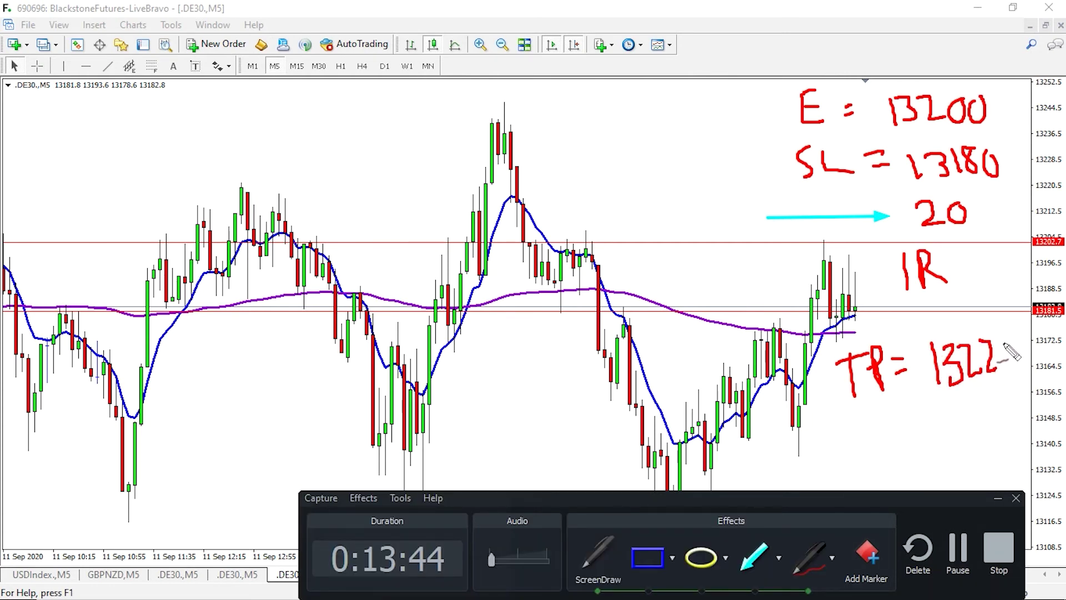
mouse_move(1015, 343)
mouse_down()
mouse_move(1018, 362)
mouse_move(1017, 343)
mouse_up()
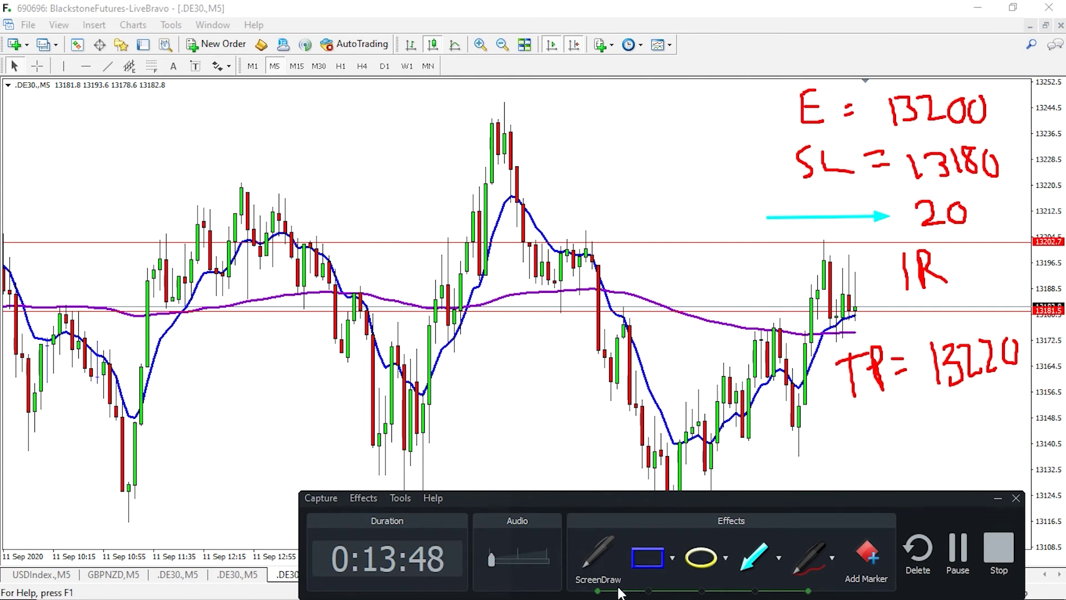
click(598, 592)
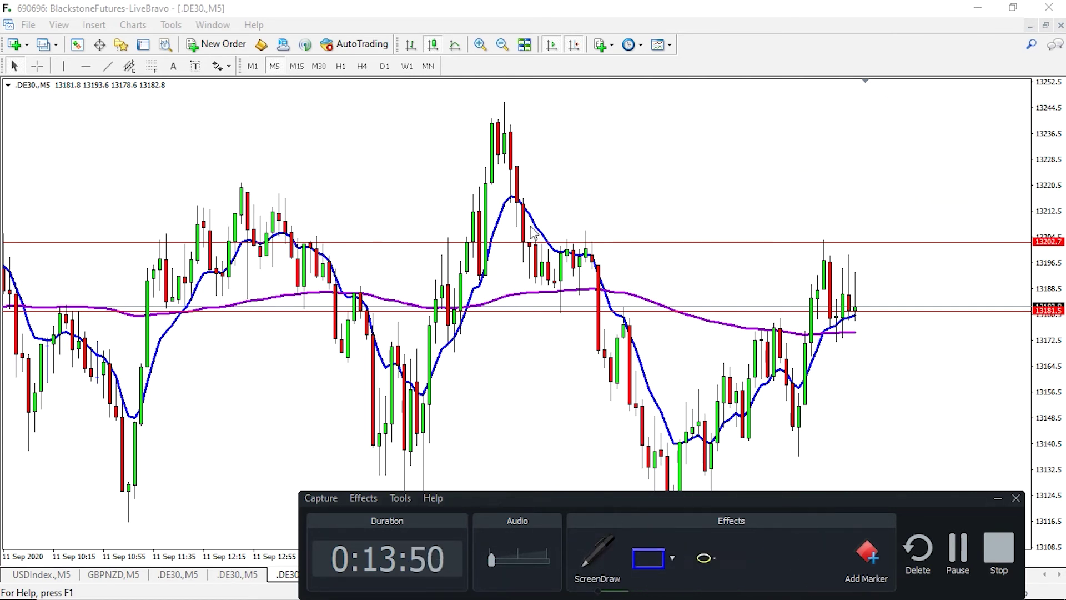
Step: Add a horizontal take-profit line above the 13202.7 entry line and move it to 13226.7
click(86, 66)
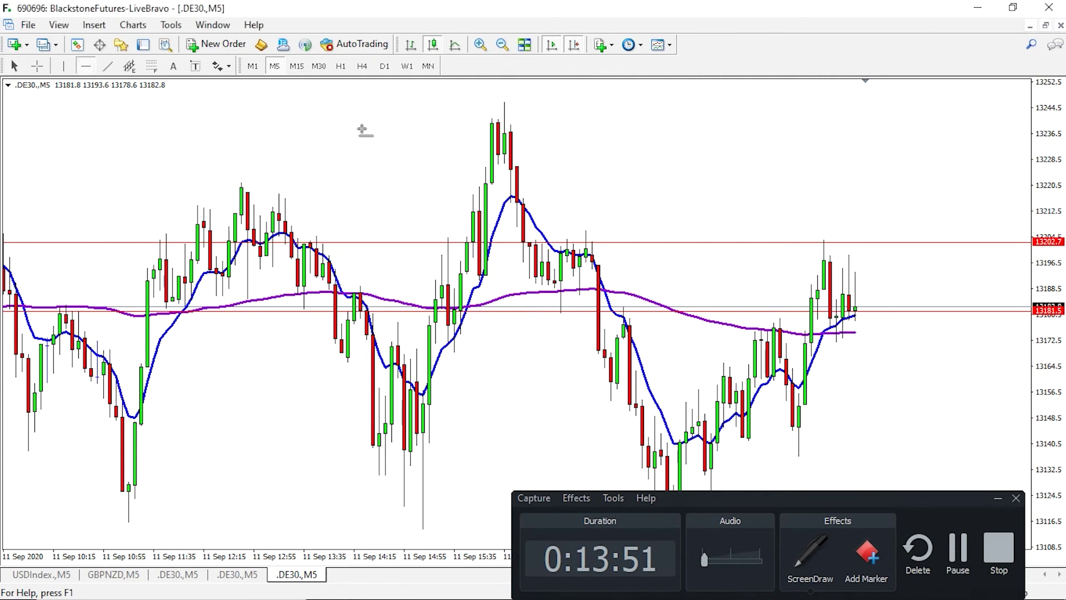
click(545, 146)
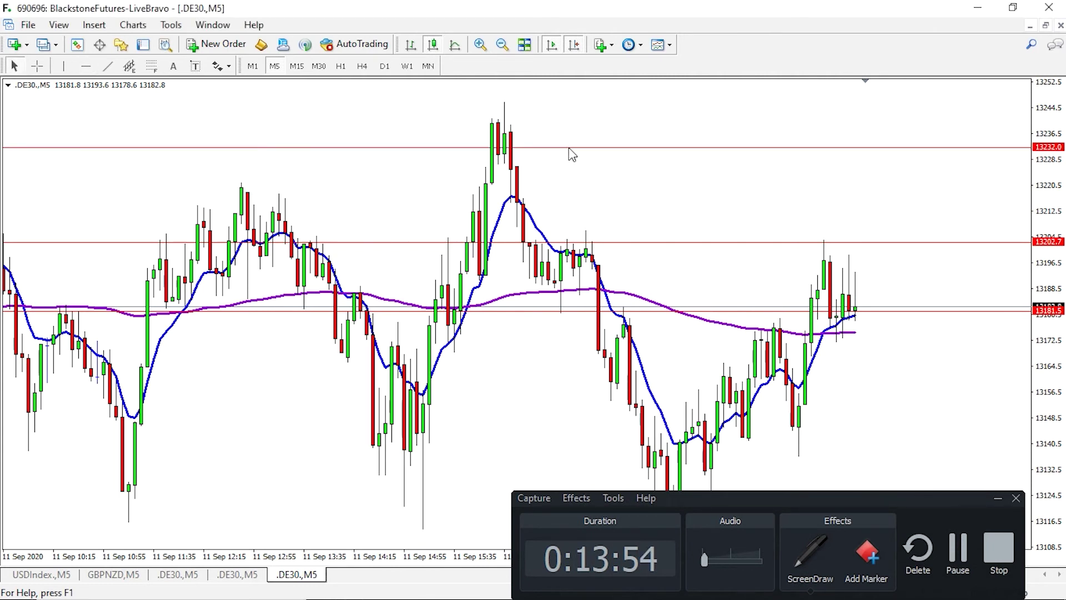
double_click(570, 147)
drag(570, 148, 567, 165)
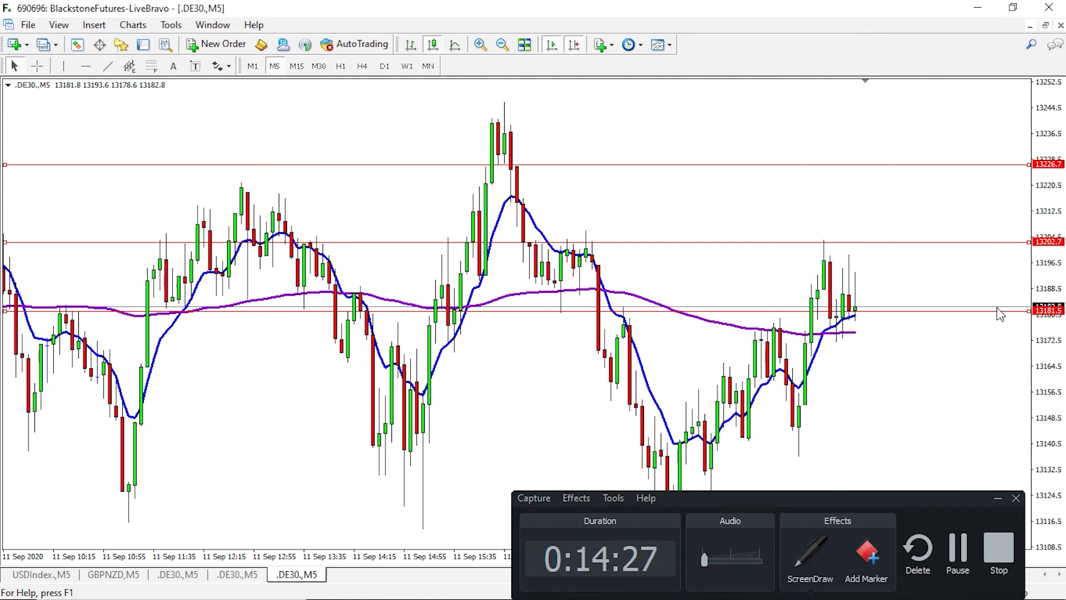
Step: Delete the three horizontal lines from the DE30 chart and show the 10 September crossovers on the USDIndex M5 chart
key(Delete)
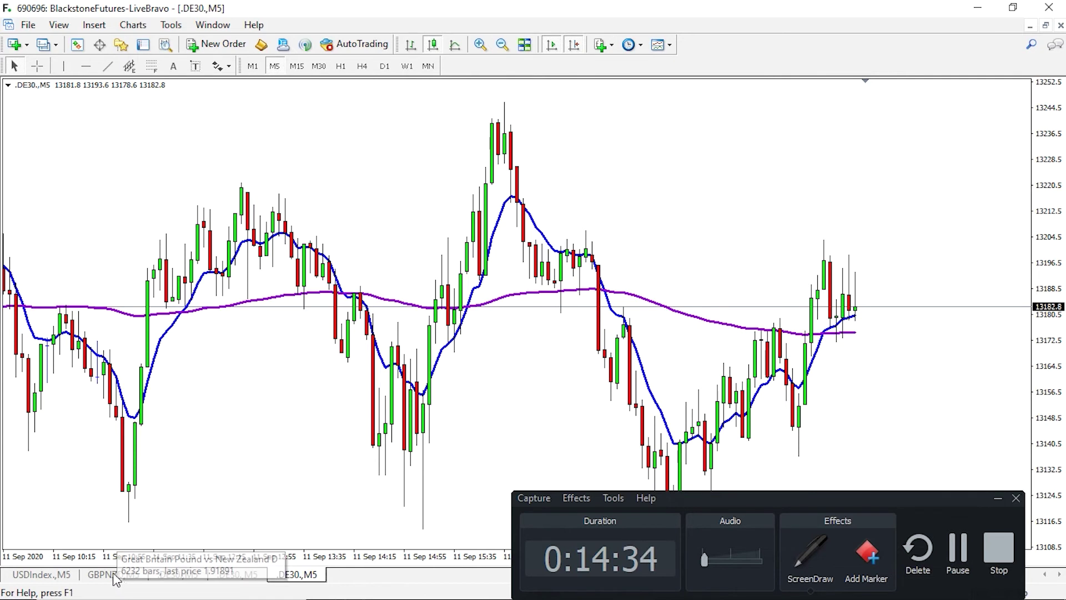
click(54, 580)
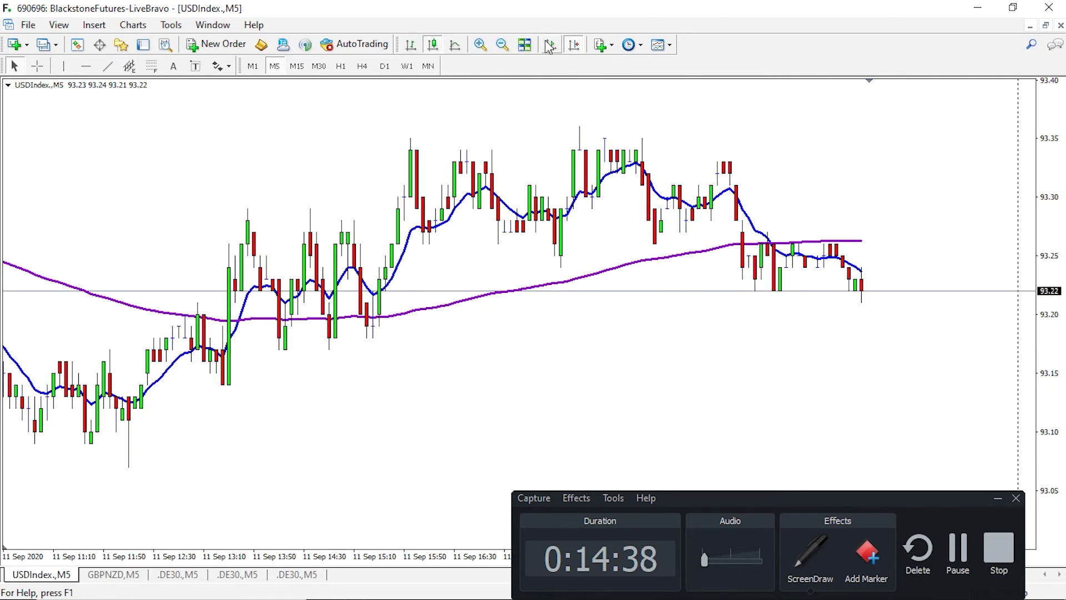
scroll(565, 222, down, 10)
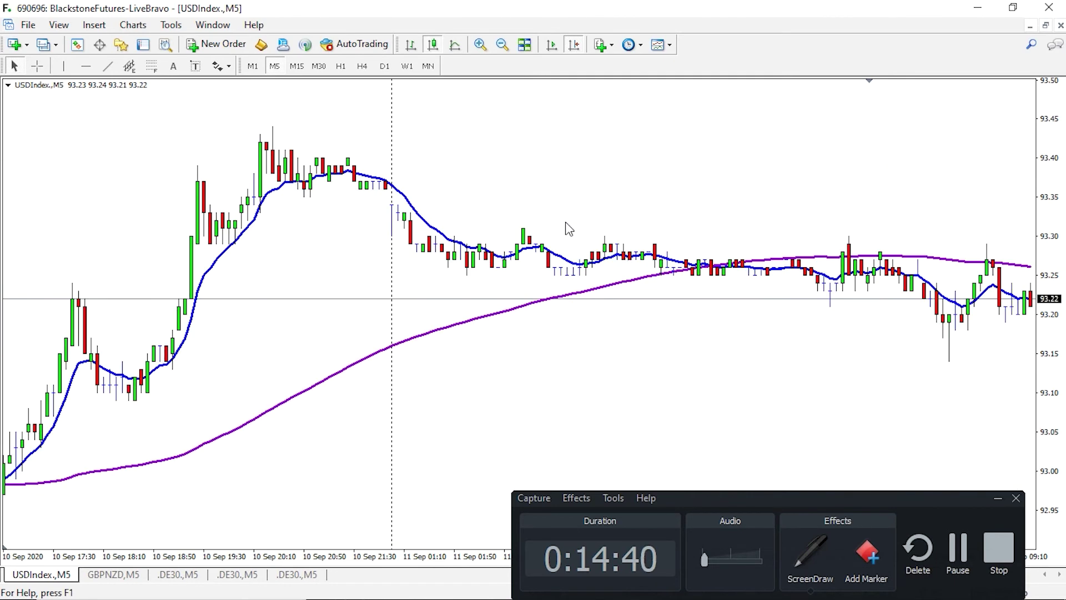
scroll(565, 229, down, 2)
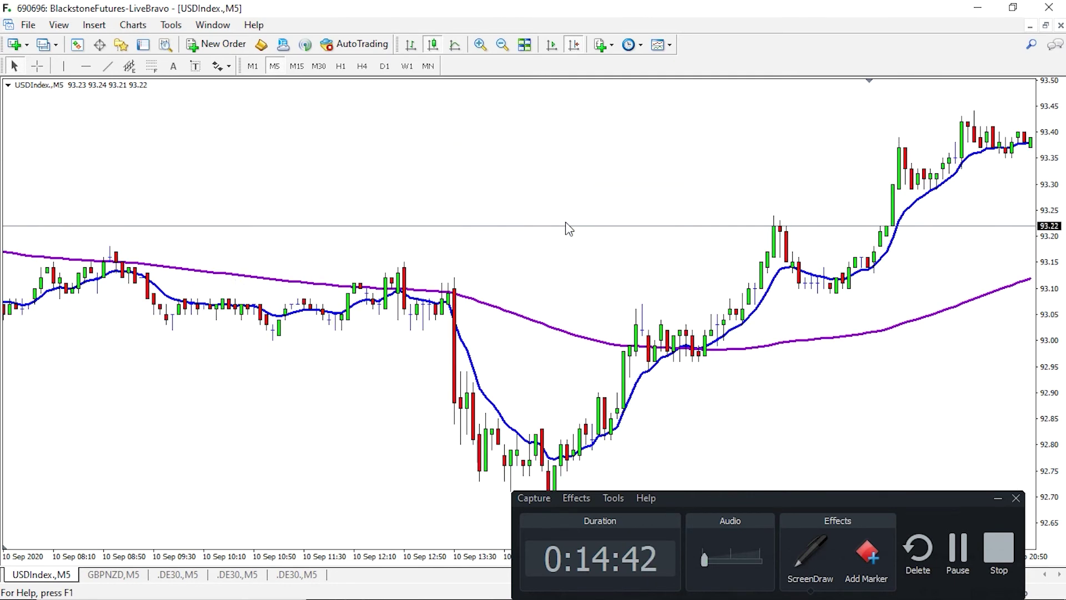
Step: Circle the moving average consolidation before the sharp drop and the upward crossover after it in yellow
click(811, 583)
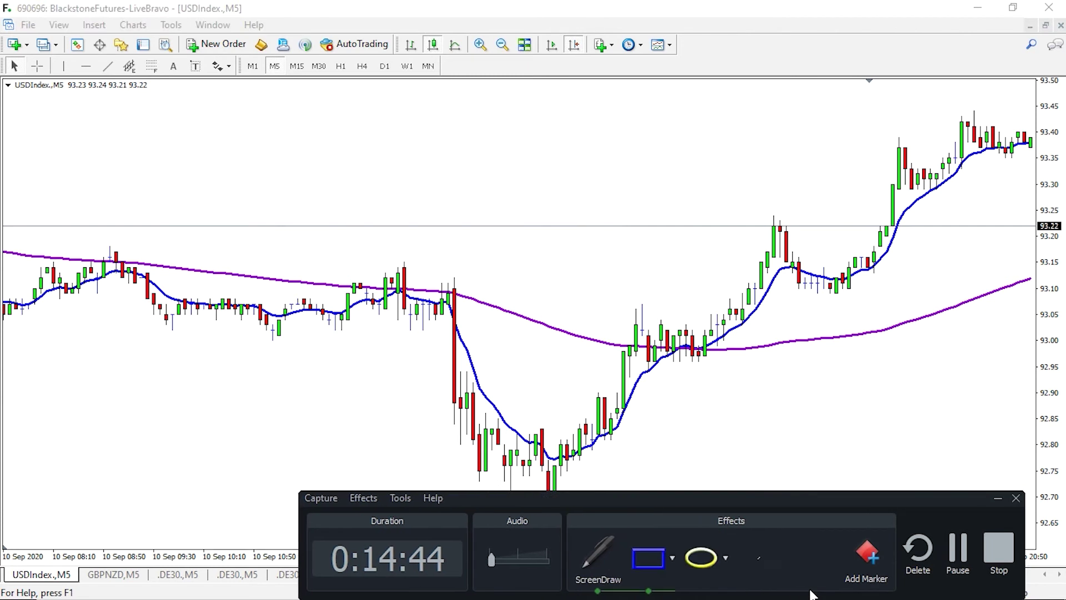
click(705, 566)
mouse_move(490, 242)
mouse_down()
mouse_move(324, 284)
mouse_move(280, 324)
mouse_up()
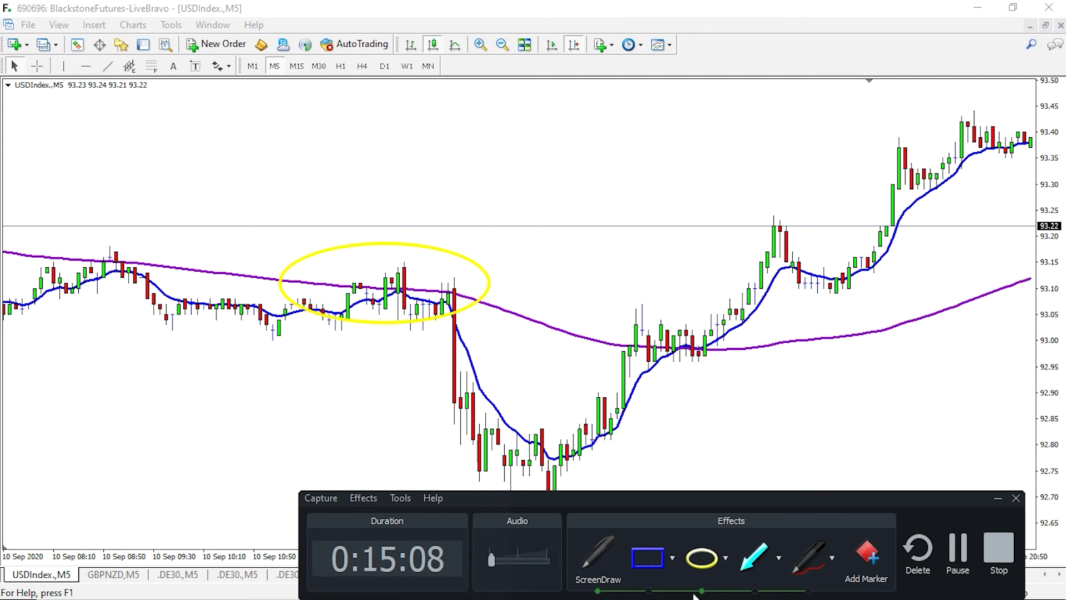
click(701, 558)
mouse_move(801, 303)
mouse_down()
mouse_move(667, 338)
mouse_move(647, 366)
mouse_up()
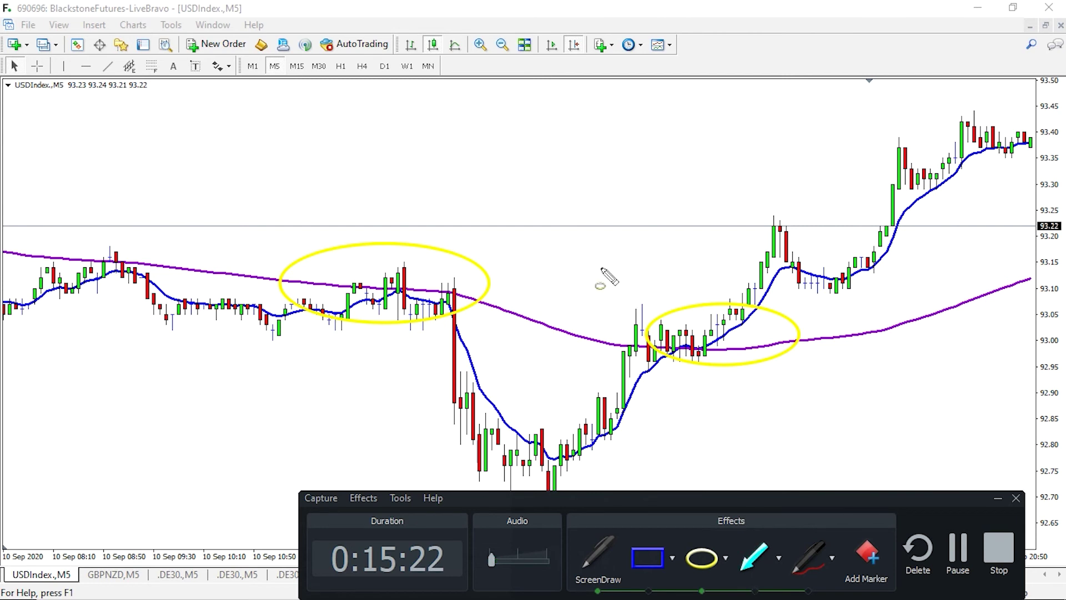
Step: Point a cyan arrow at the candle above the upward crossover and clear all drawings from the USDIndex chart
drag(560, 217, 682, 284)
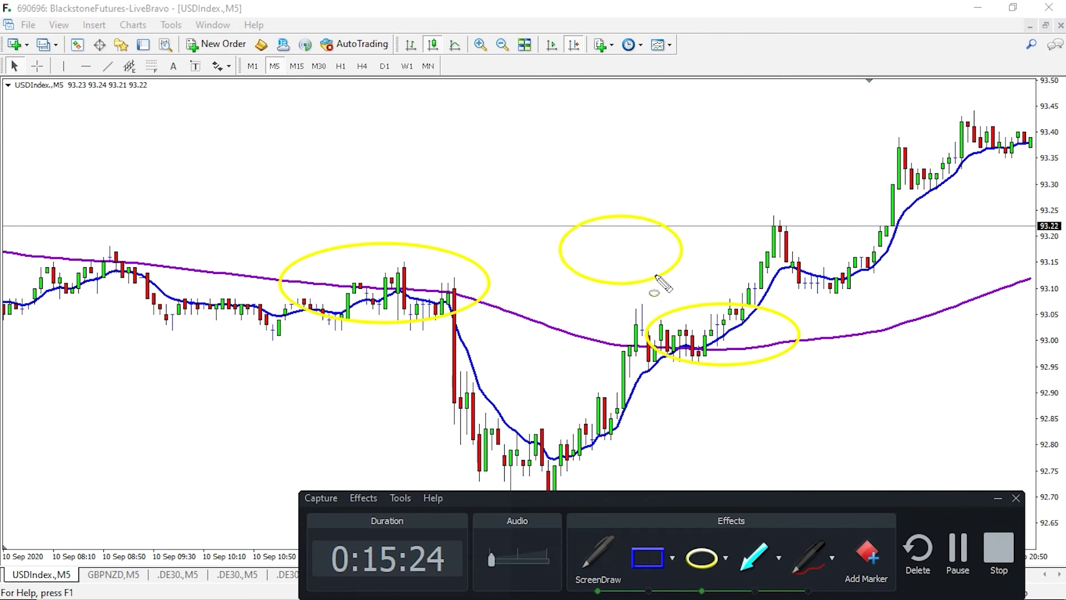
click(755, 556)
drag(537, 210, 725, 314)
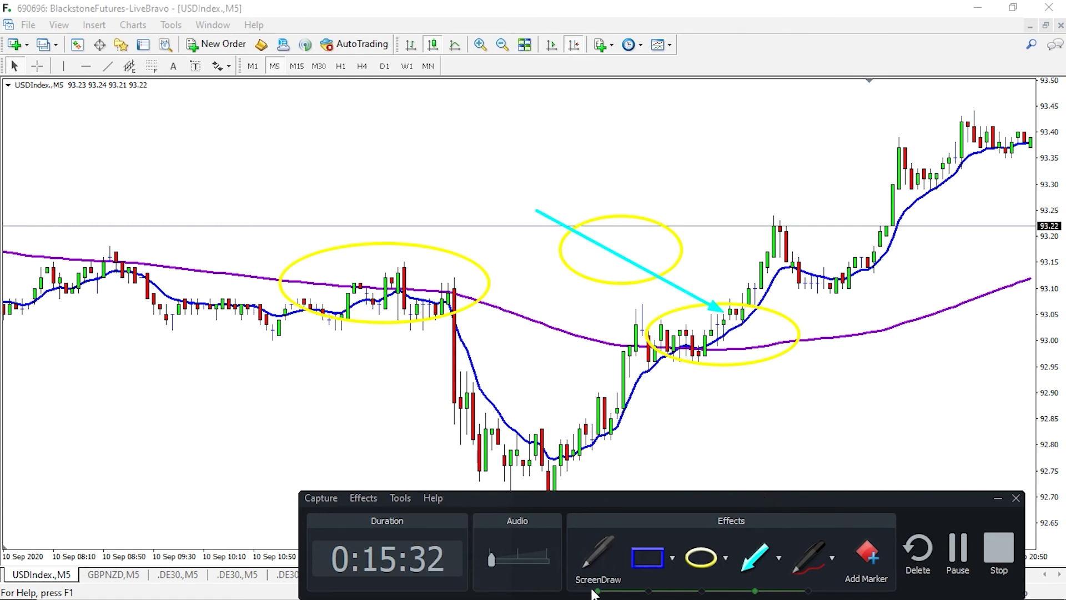
click(593, 567)
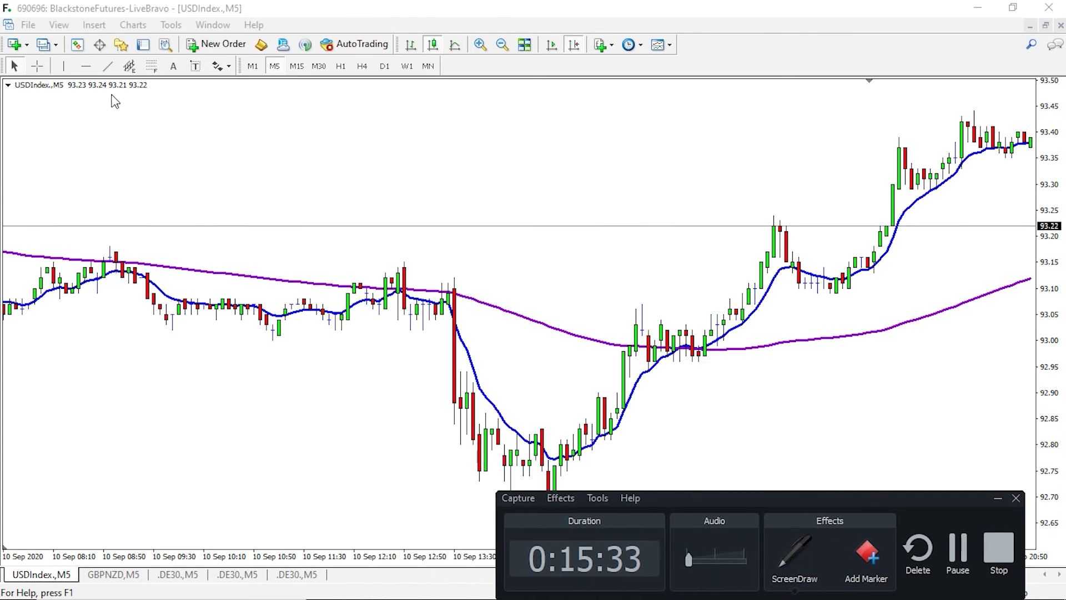
Step: Place horizontal lines at 93.05 for the entry and 92.96 for the stop-loss around the upward crossover
click(86, 66)
click(732, 316)
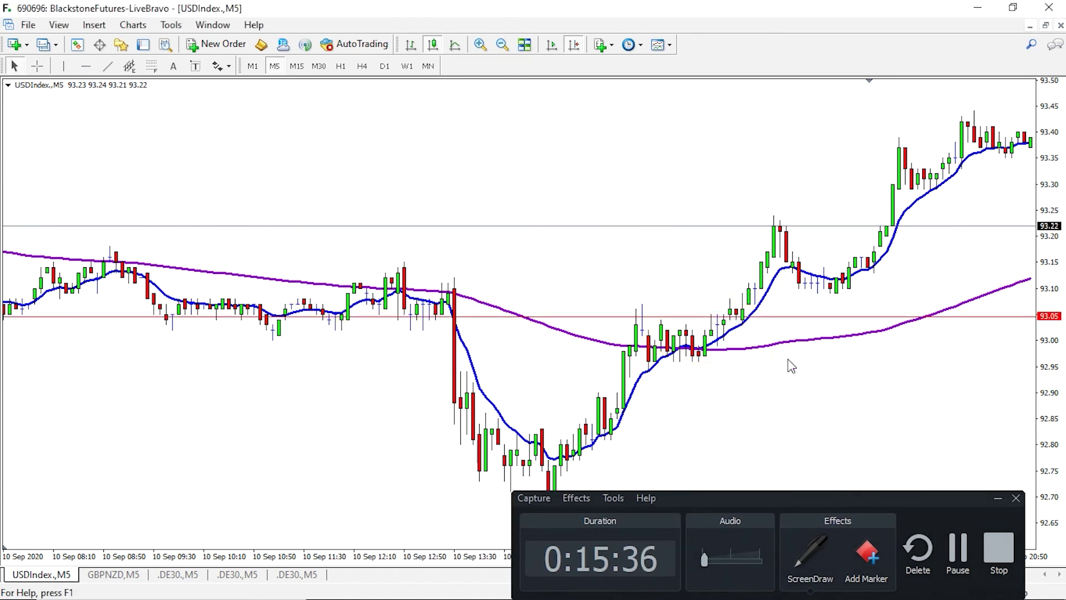
click(85, 66)
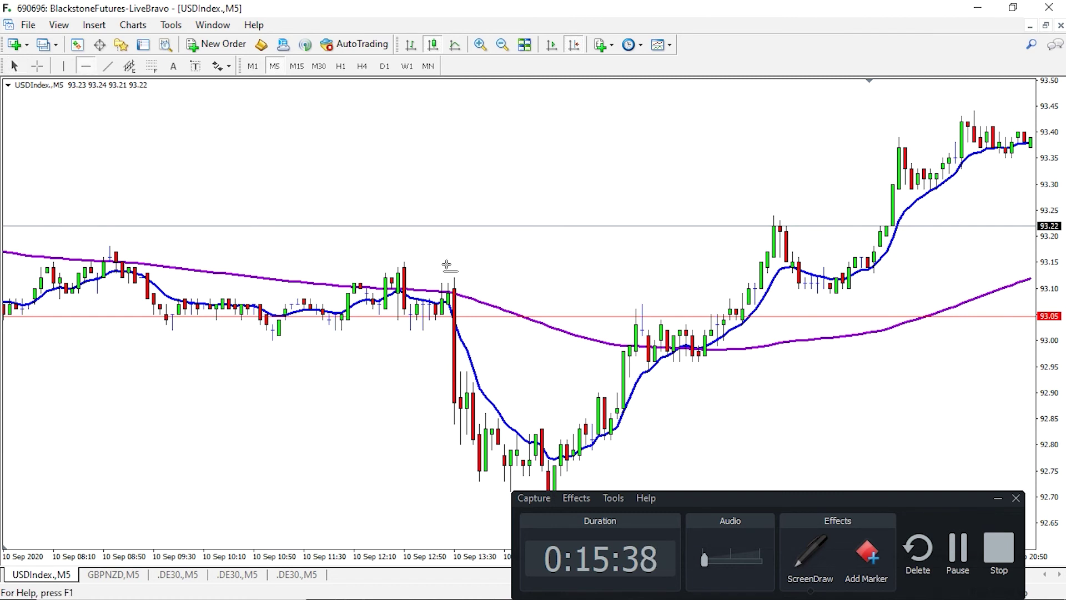
click(683, 358)
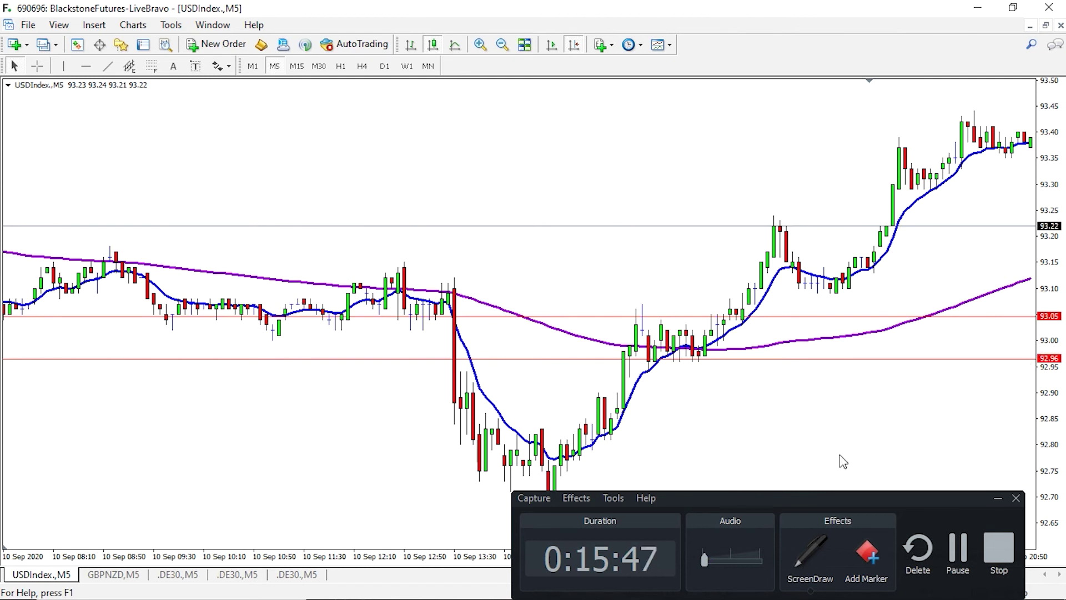
Step: Place a horizontal target line at 93.16 across the rising candles above the entry and nudge it slightly upward
click(87, 67)
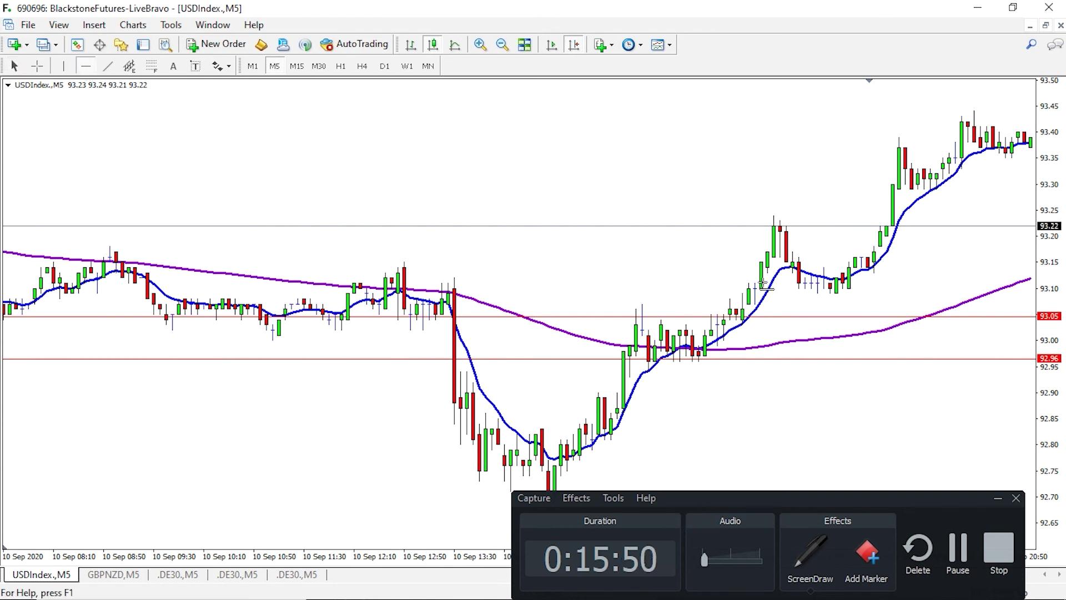
click(772, 260)
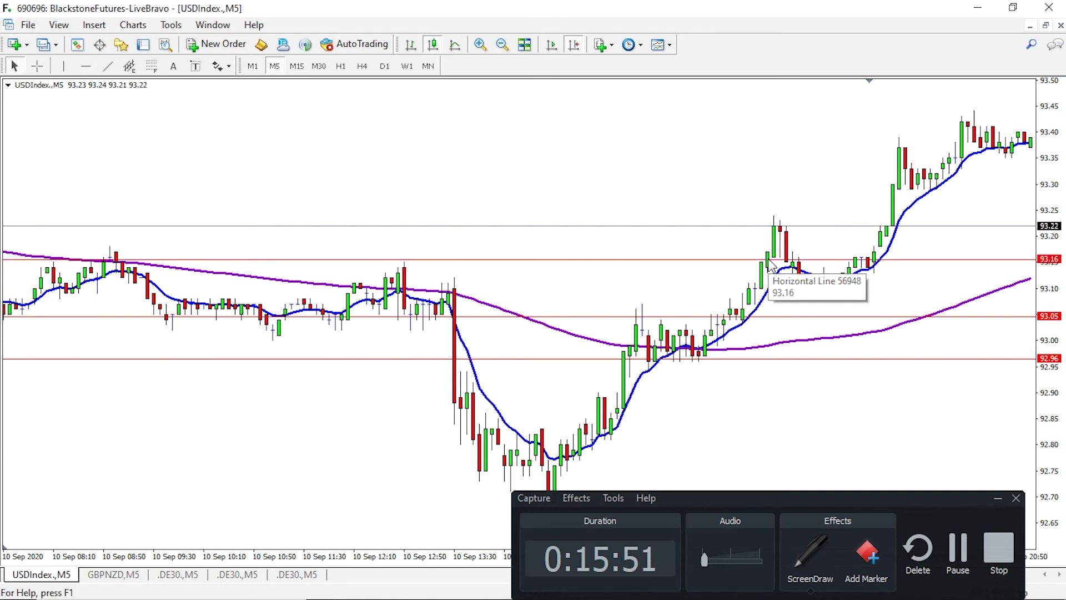
double_click(772, 259)
drag(771, 259, 773, 255)
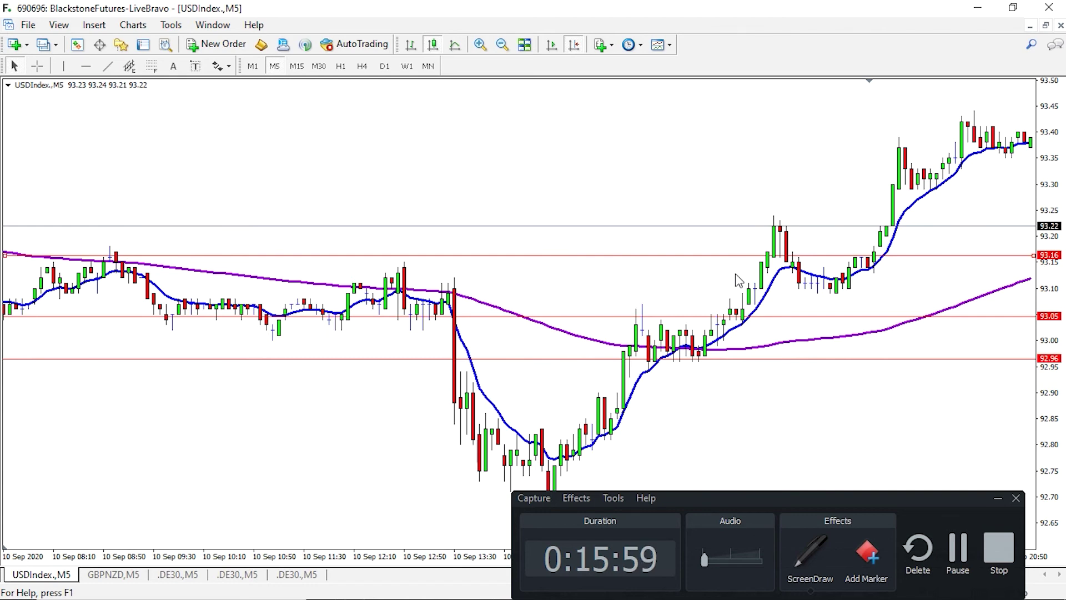
Step: Show the GBPNZD M5 chart, apply the Strategy 2 template, and move the recorder window clear of the early candles
click(114, 576)
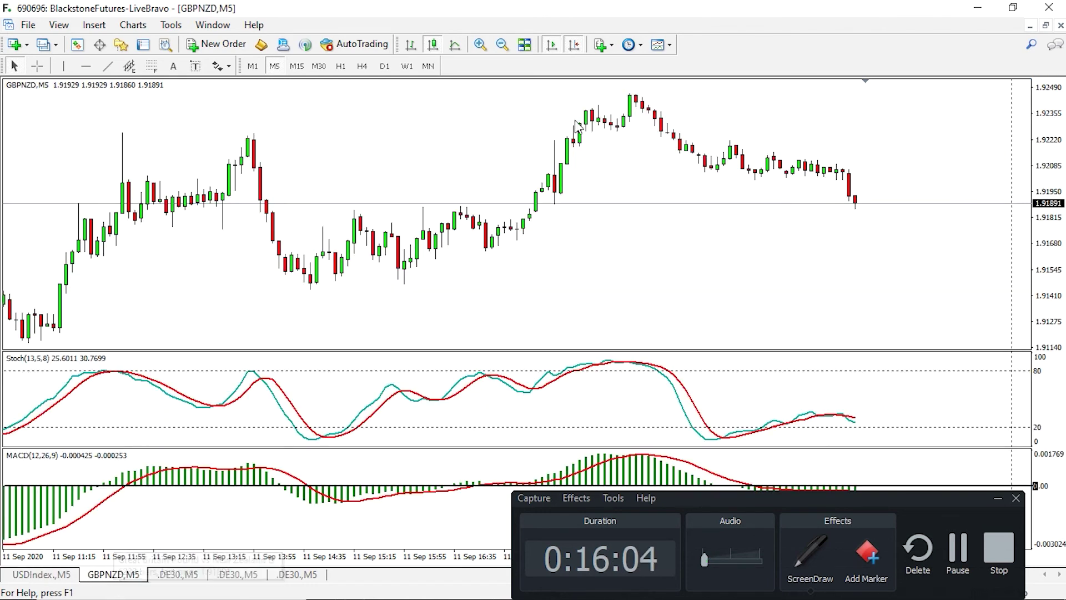
click(664, 47)
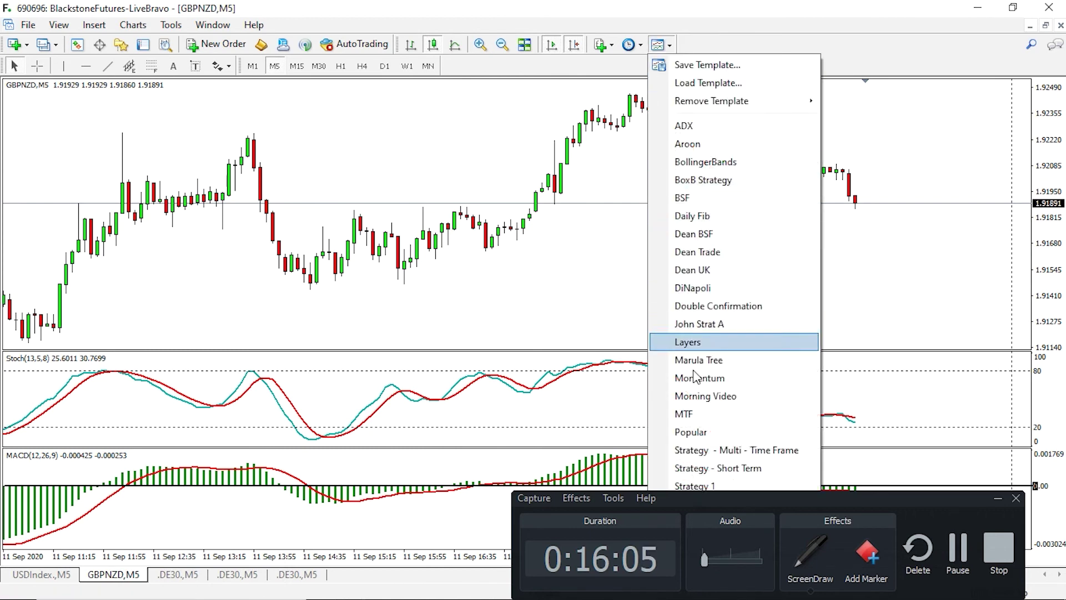
drag(927, 498, 434, 220)
click(663, 47)
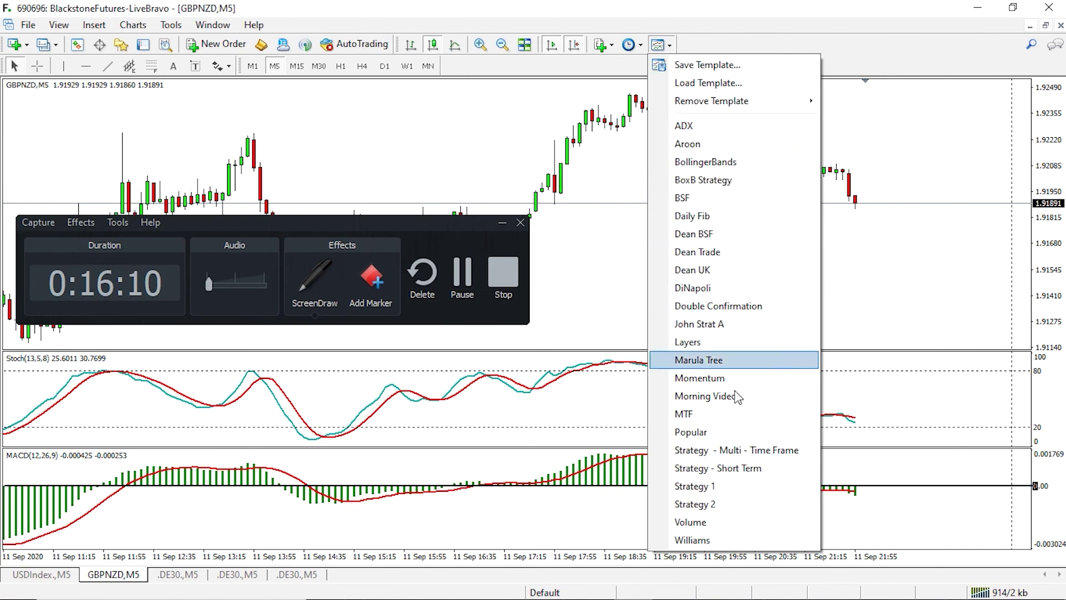
click(722, 504)
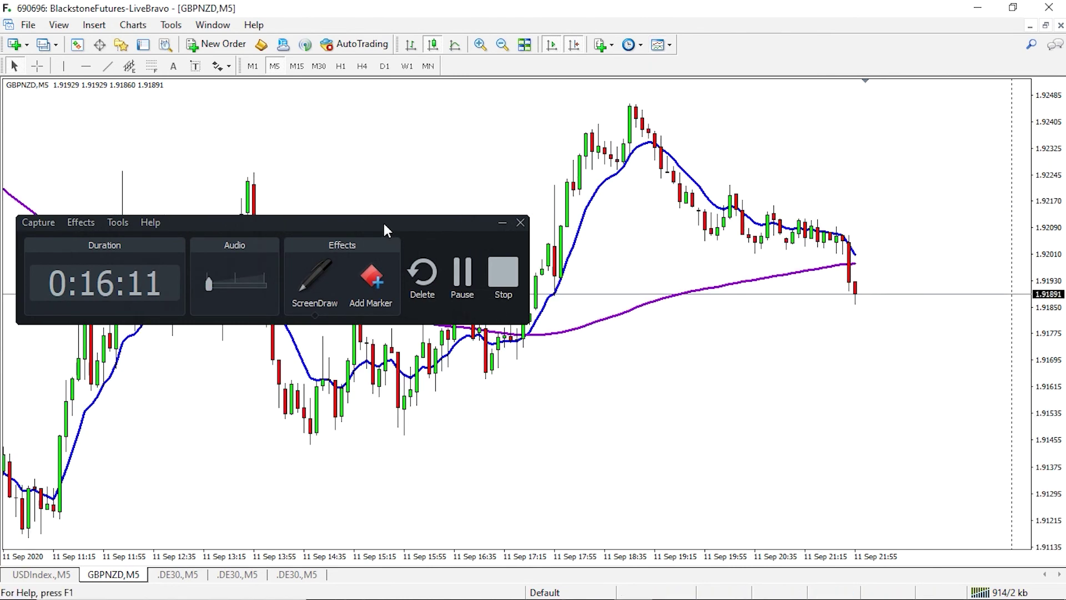
drag(385, 226, 918, 361)
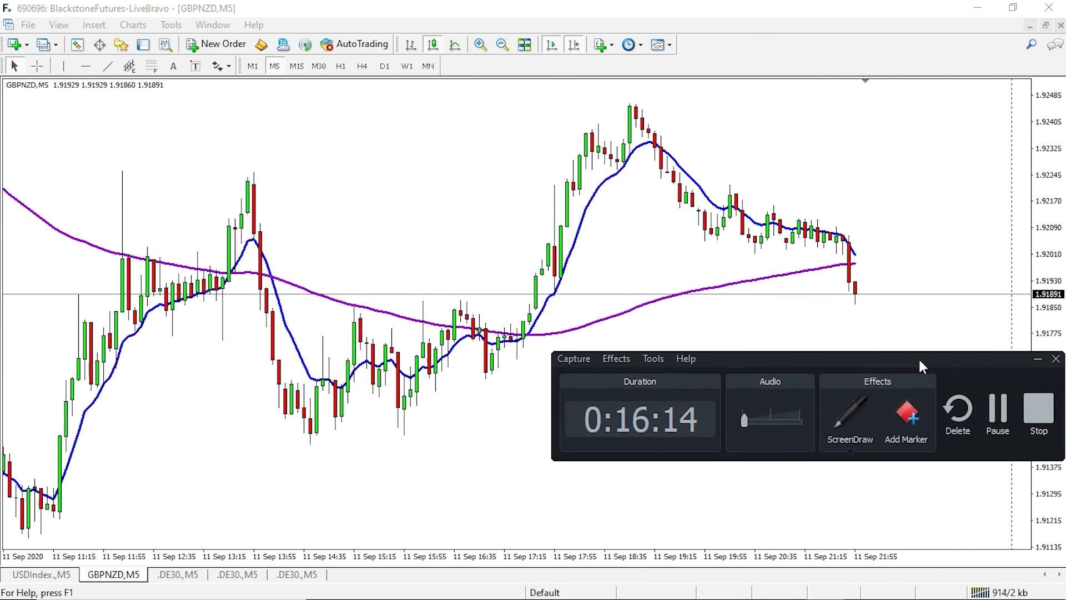
Step: Circle the GBPNZD moving average crossover near 11 Sep 13:15 in yellow, and clear the drawing
click(736, 11)
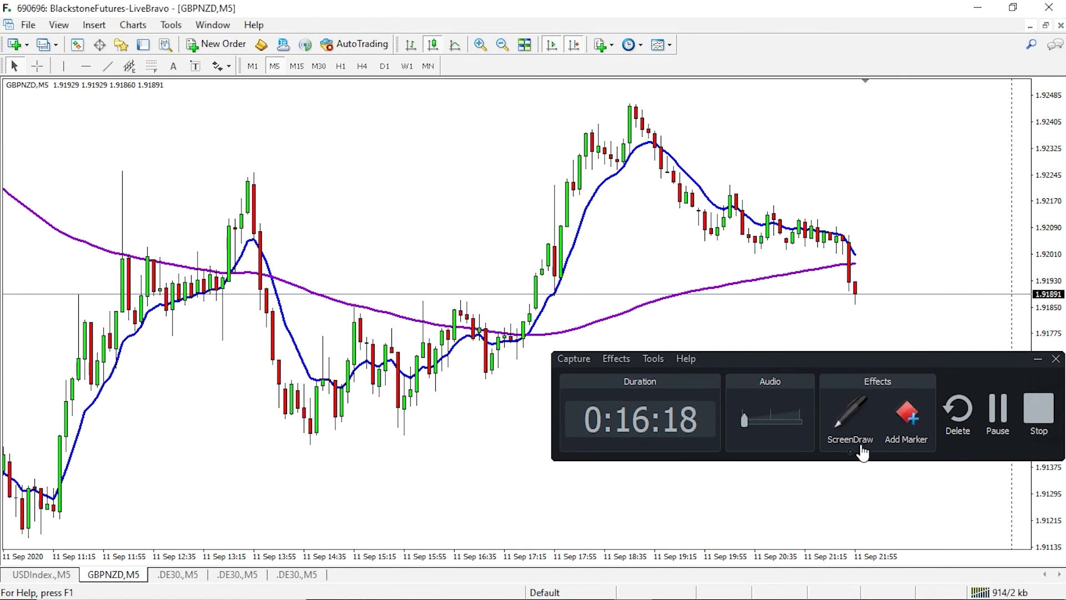
drag(851, 455, 849, 455)
click(850, 452)
click(742, 419)
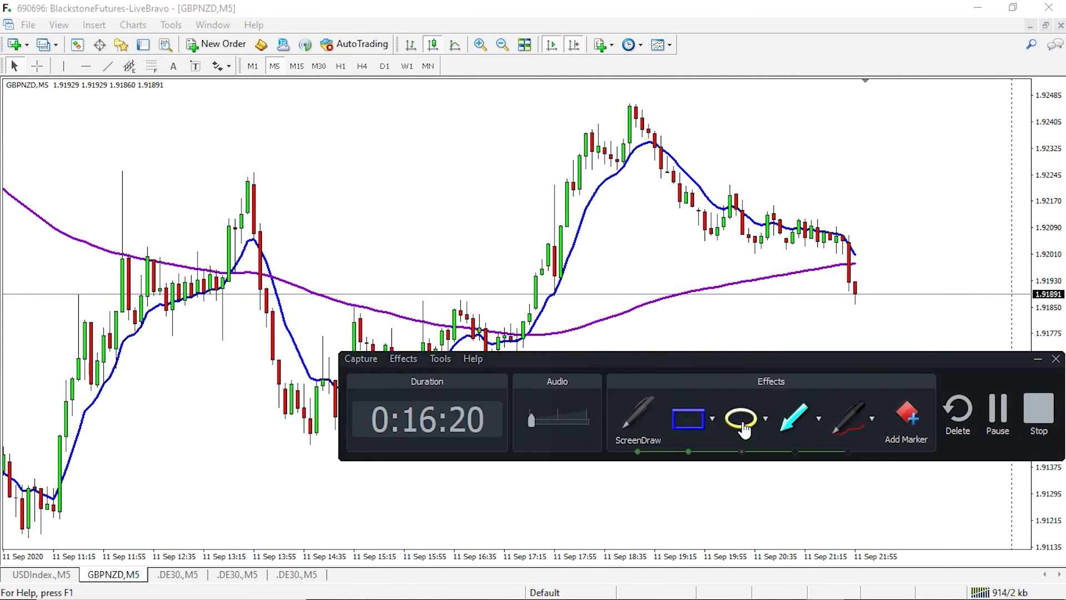
drag(257, 248, 160, 299)
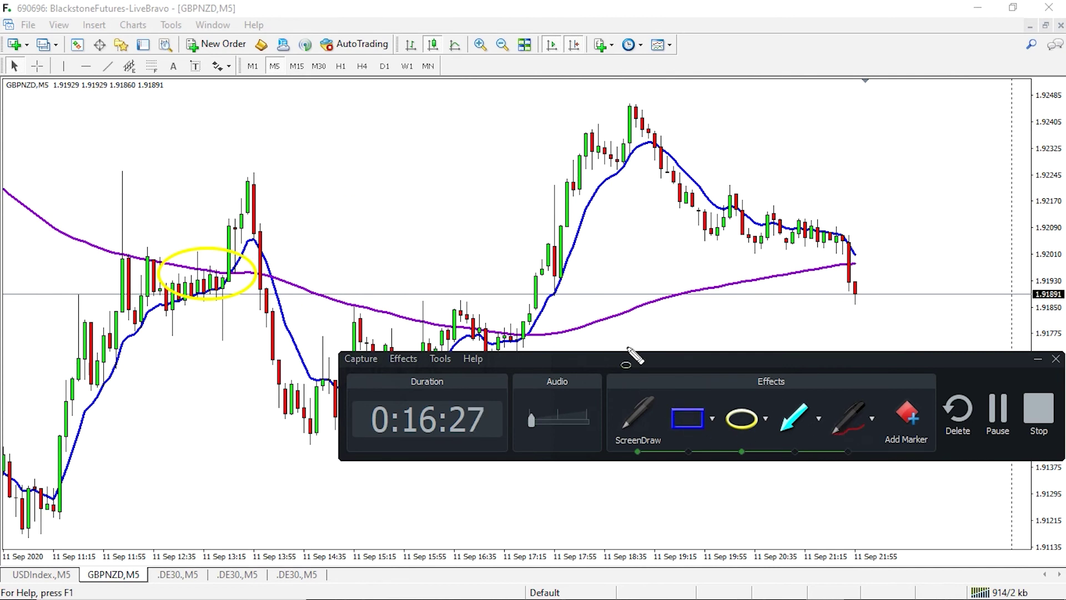
click(647, 445)
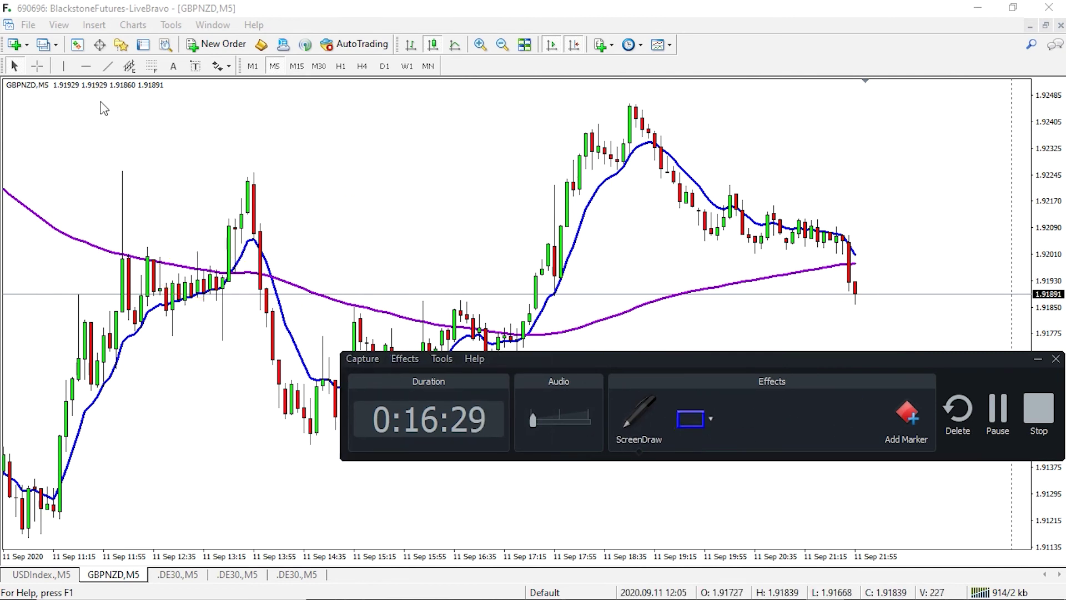
Step: Place horizontal lines at 1.92082 near the green crossover candle's close and at 1.91935 near its open
click(86, 66)
click(234, 229)
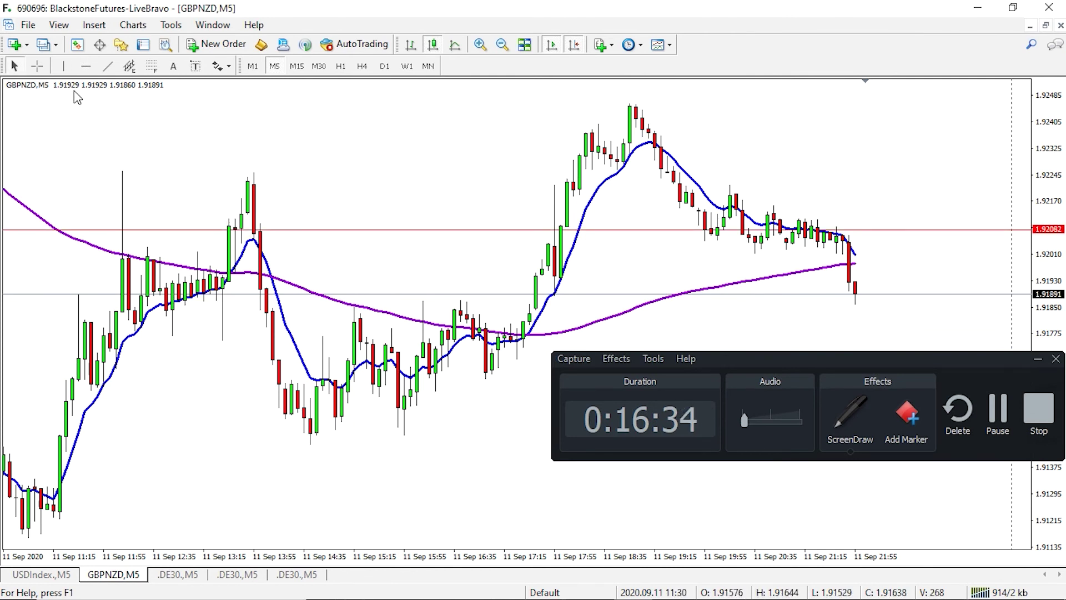
click(86, 66)
click(228, 280)
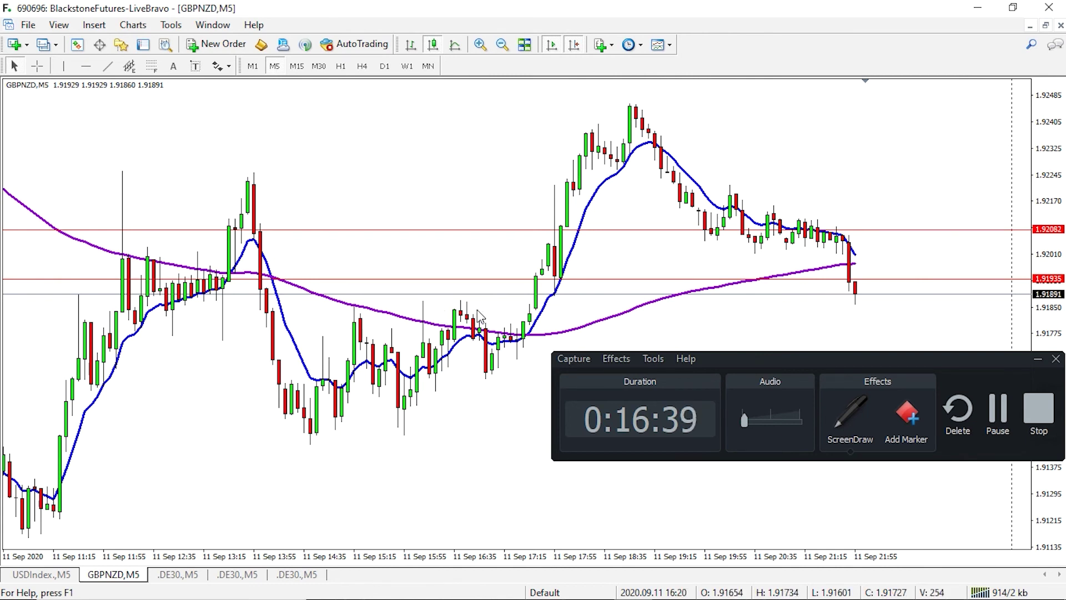
Step: Place a horizontal target line near the 11 Sep peak above the entry level and lower it slightly to 1.92243
click(85, 65)
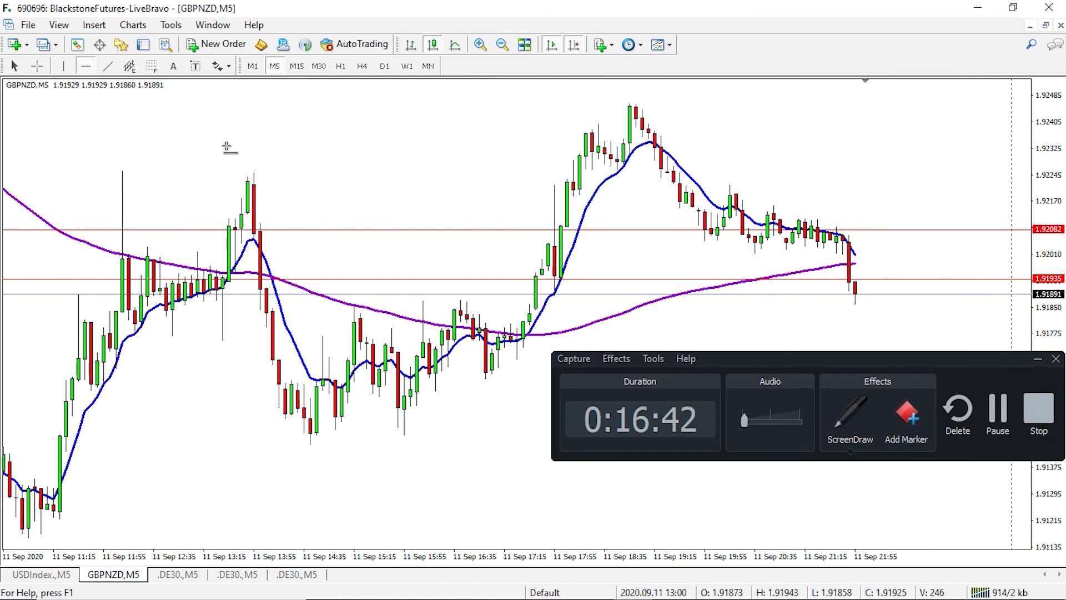
click(281, 190)
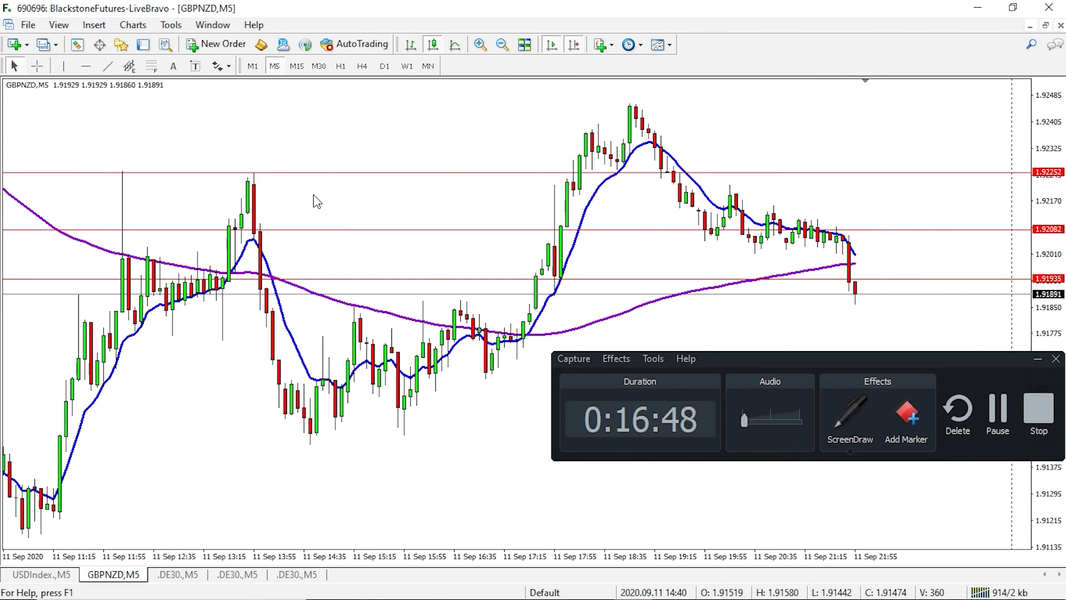
double_click(280, 173)
drag(280, 173, 277, 176)
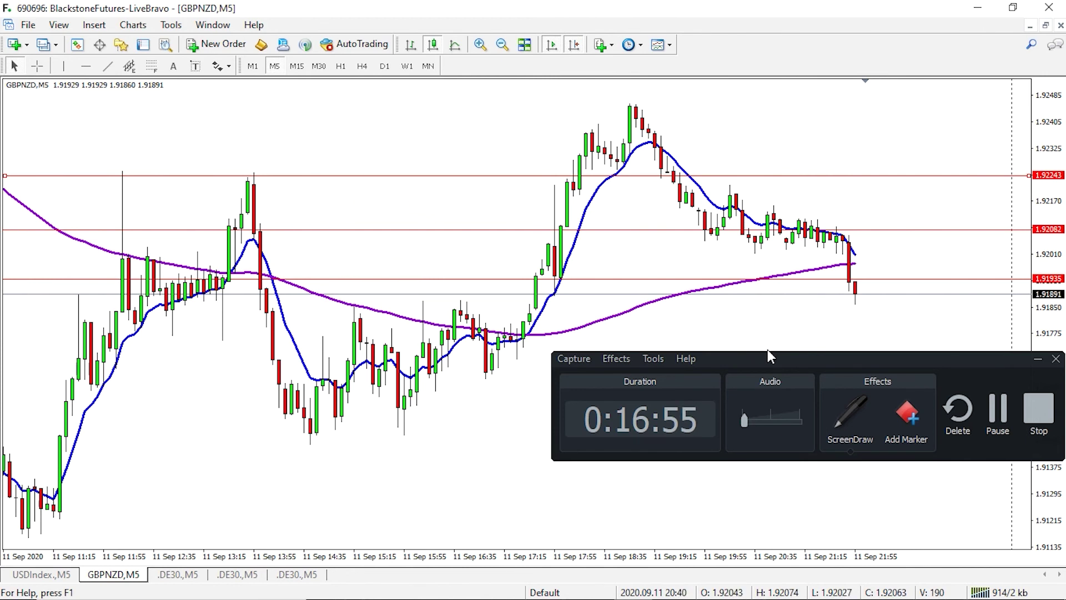
Step: Move the recorder window lower on the chart, and delete the three horizontal lines of the first GBPNZD trade
drag(767, 352, 644, 395)
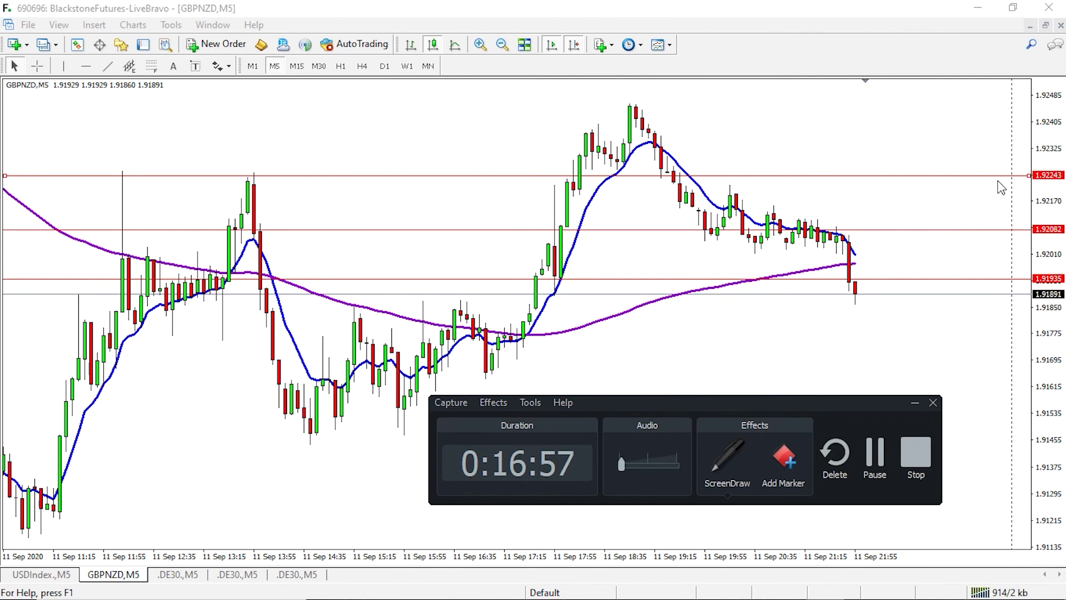
double_click(998, 229)
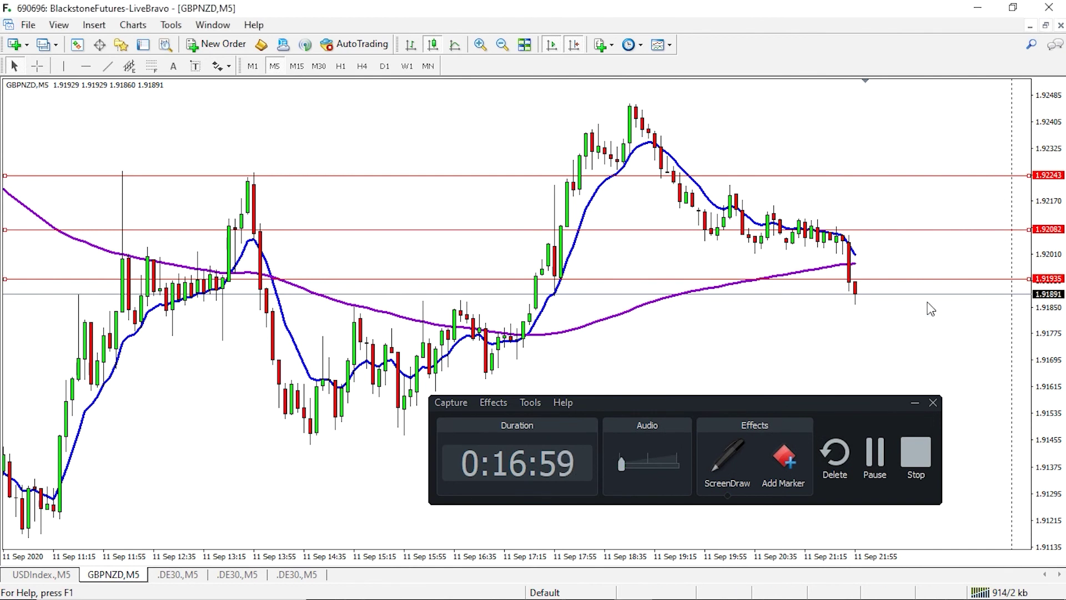
mouse_move(471, 336)
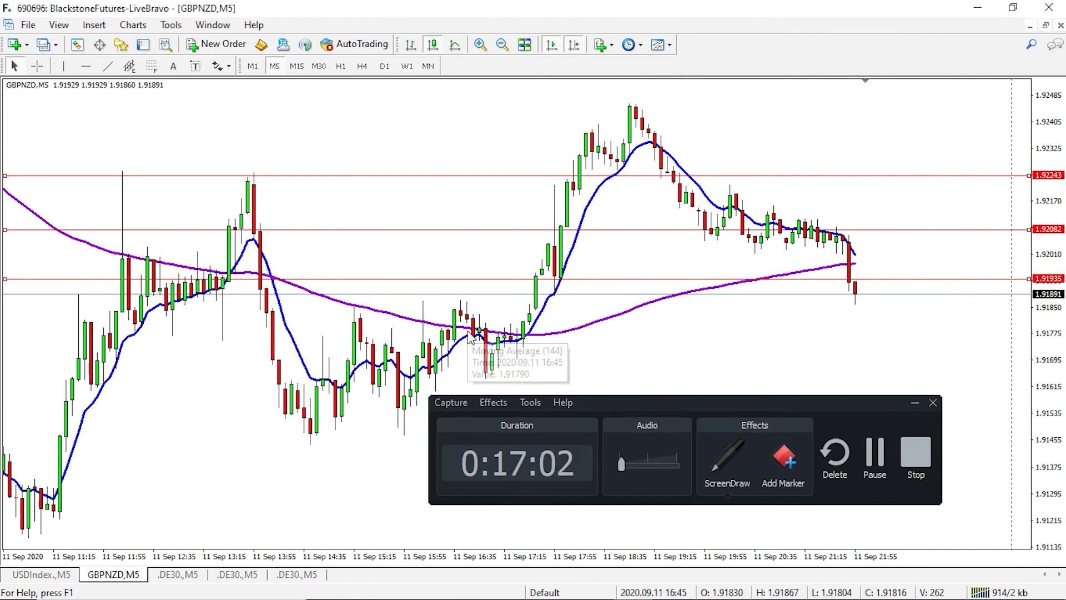
key(Delete)
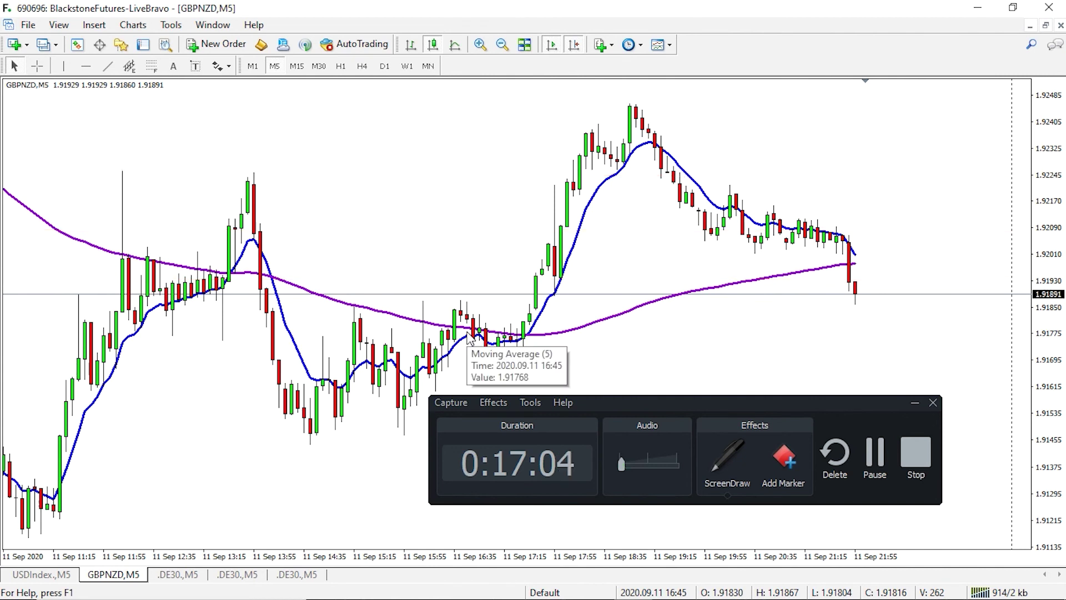
Step: Move the recorder window below the candles and circle the second moving average crossover near 11 Sep 17:15 in yellow
click(626, 416)
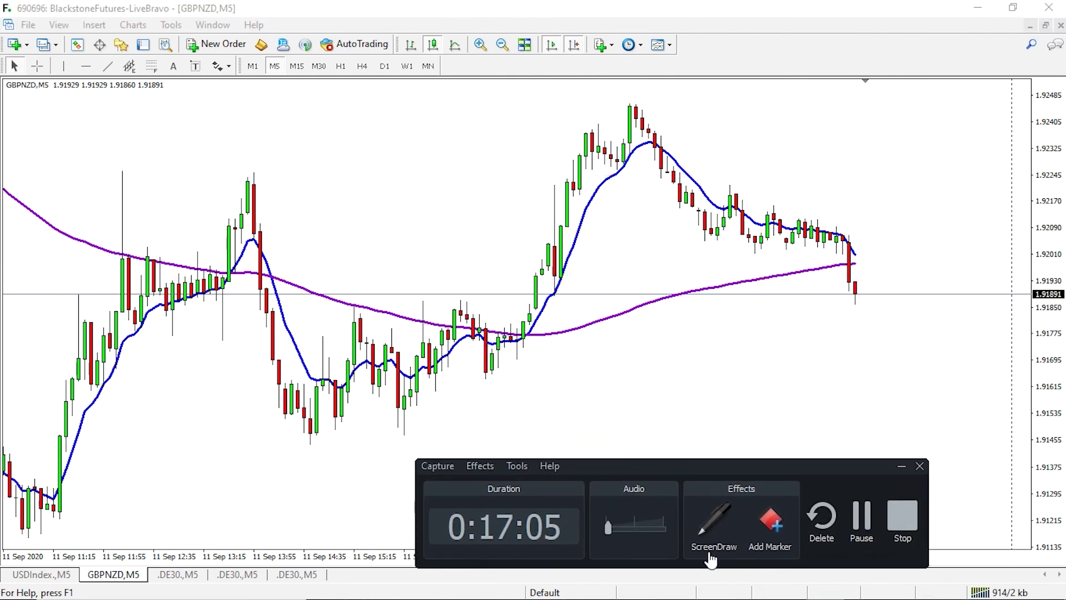
click(713, 525)
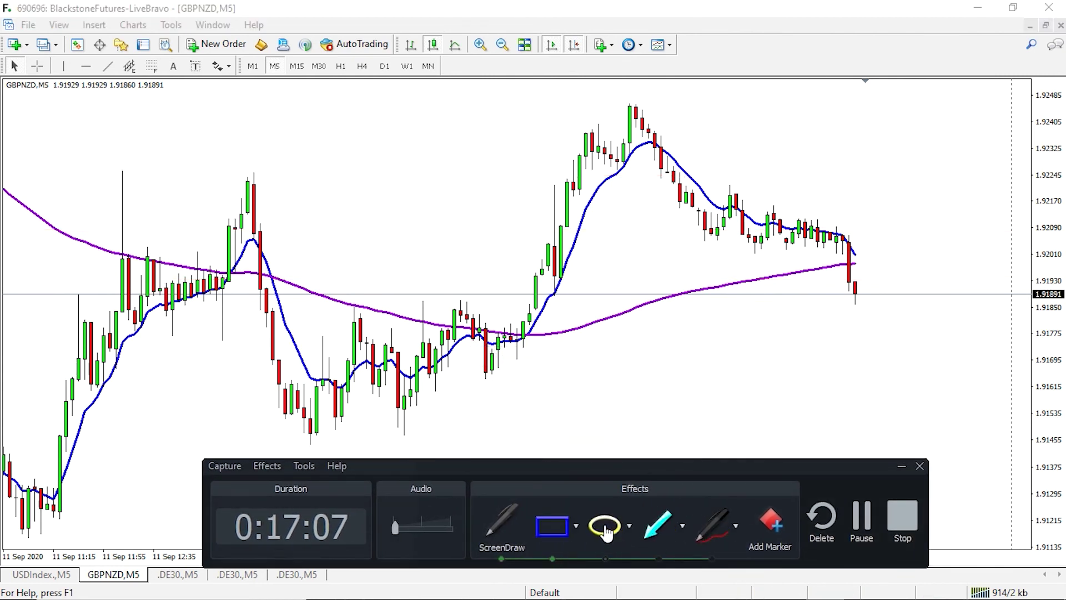
click(605, 525)
mouse_move(604, 293)
mouse_down()
mouse_move(496, 314)
mouse_move(464, 359)
mouse_up()
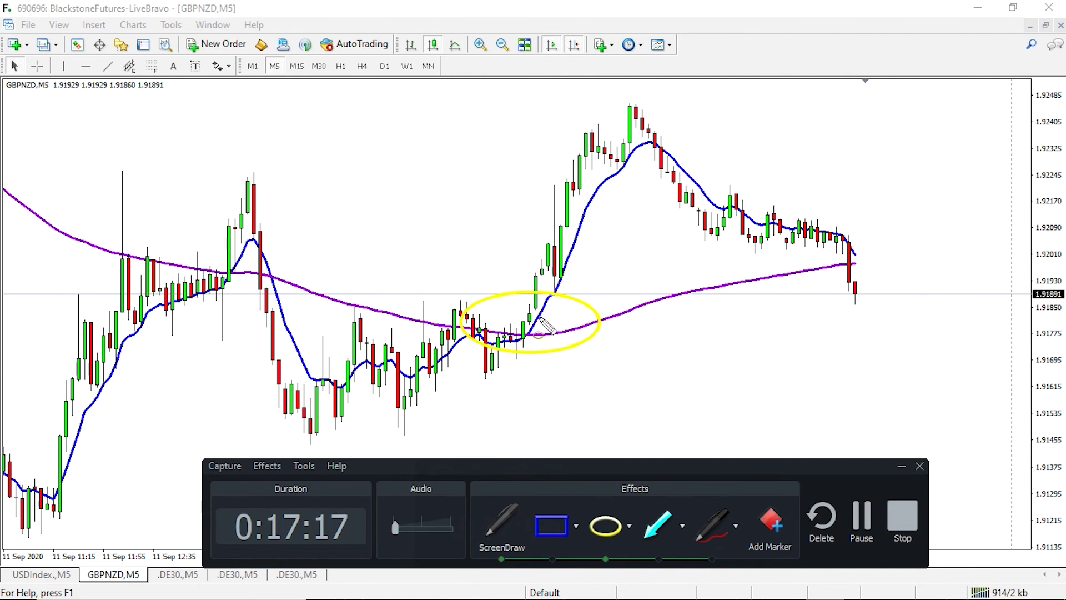
Step: Draw a cyan arrow down to the green candle breaking out of the circled crossover, and clear the drawings
click(658, 525)
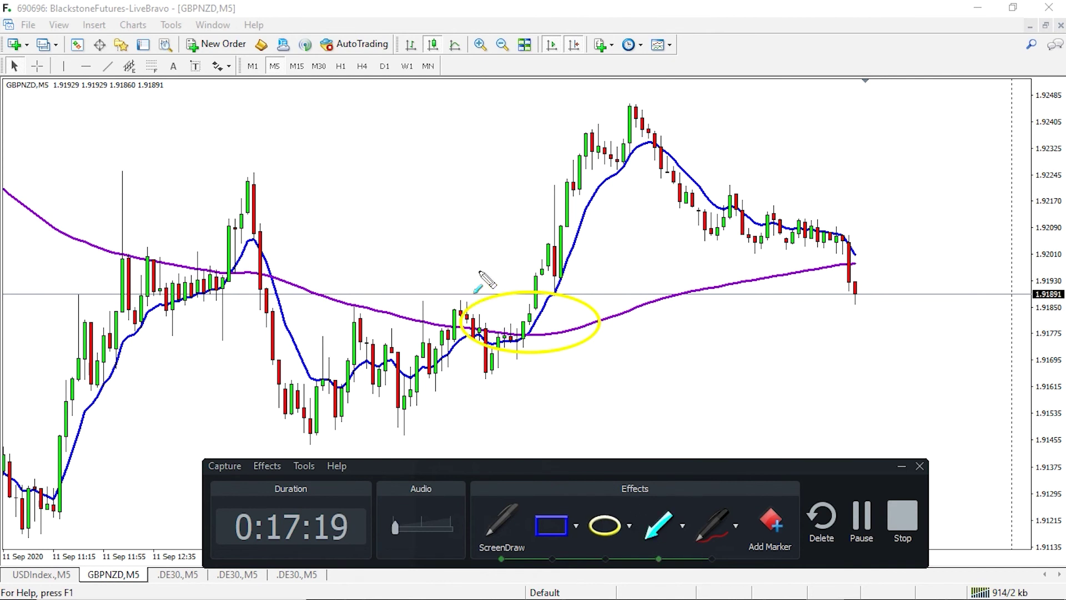
drag(450, 232, 528, 293)
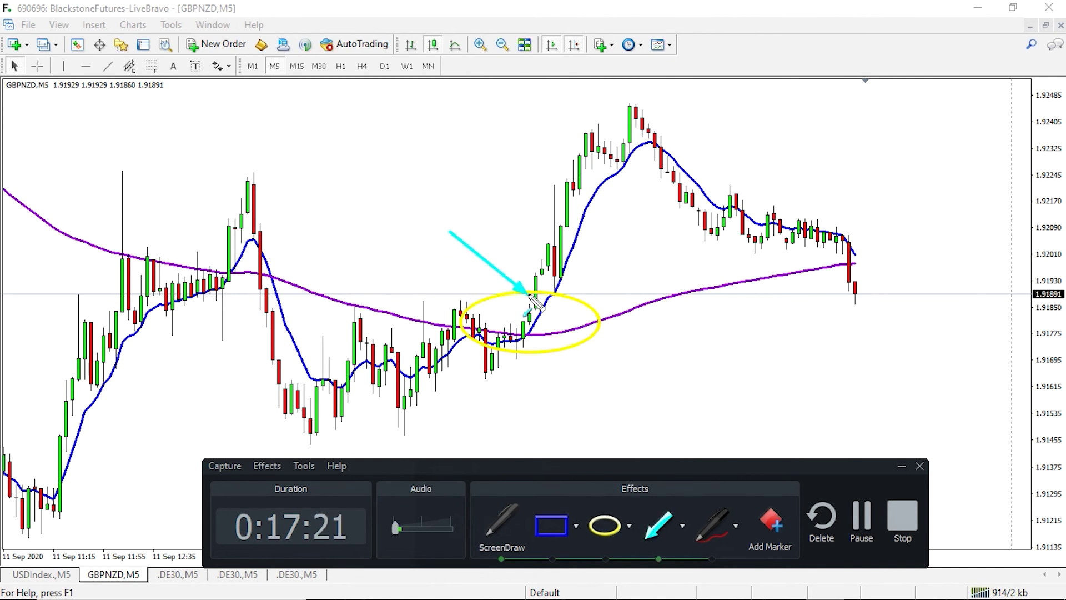
click(502, 553)
Step: Place a horizontal line at 1.91942 at the green breakout candle's close, and frame the crossover below with a temporary blue rectangle
click(86, 66)
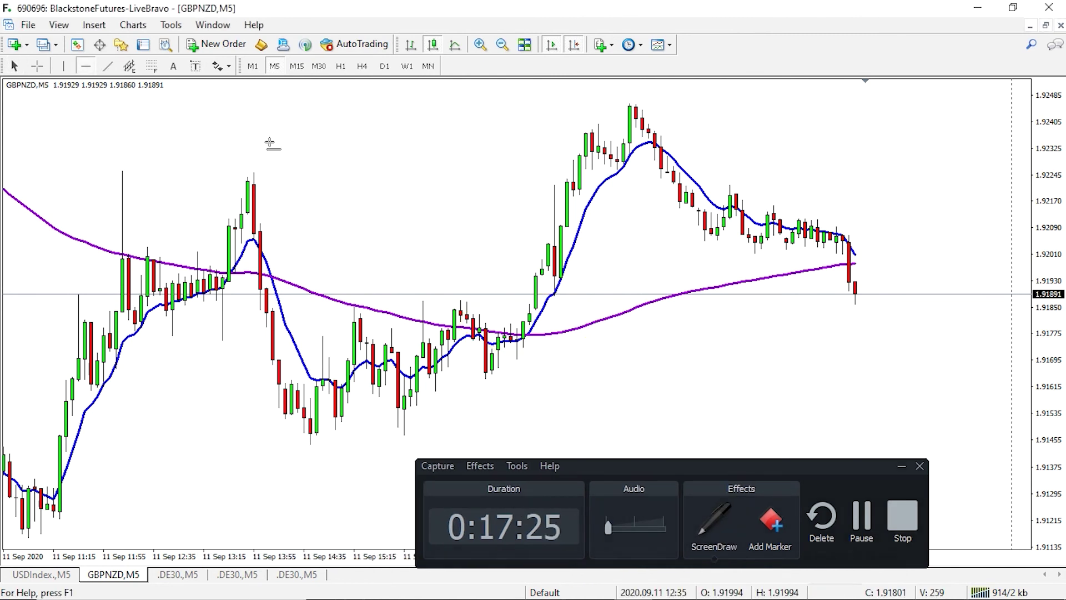
click(550, 276)
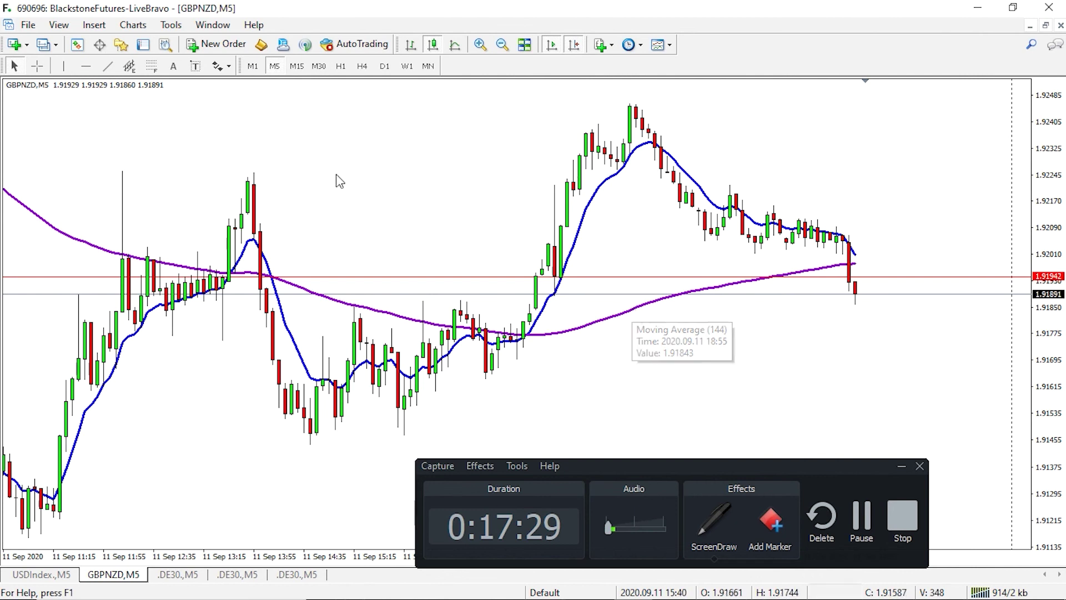
click(703, 551)
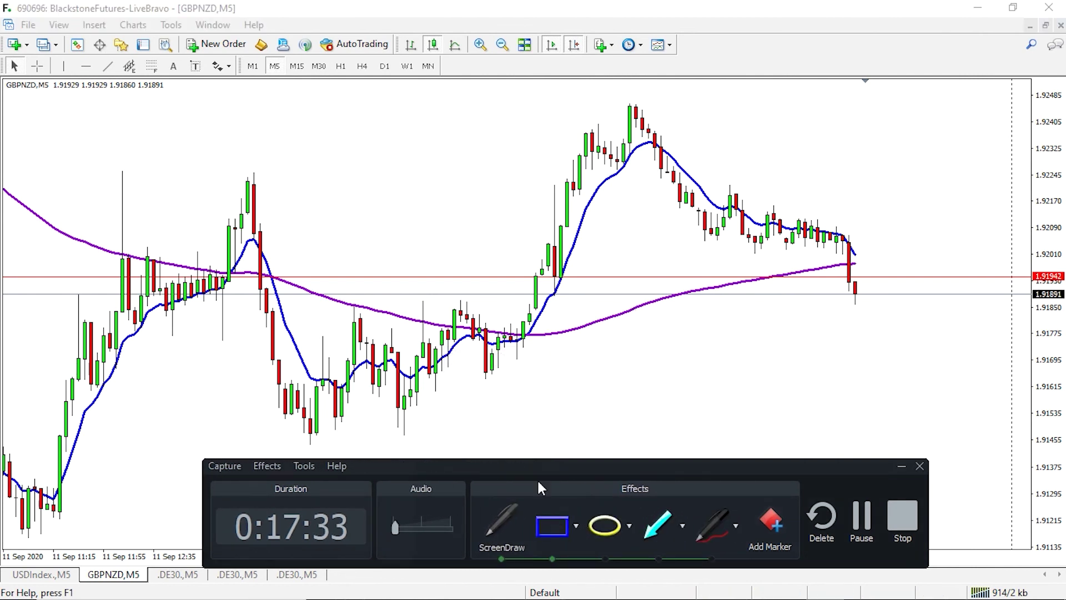
mouse_move(468, 298)
mouse_down()
mouse_move(488, 340)
mouse_move(534, 368)
mouse_move(575, 359)
mouse_up()
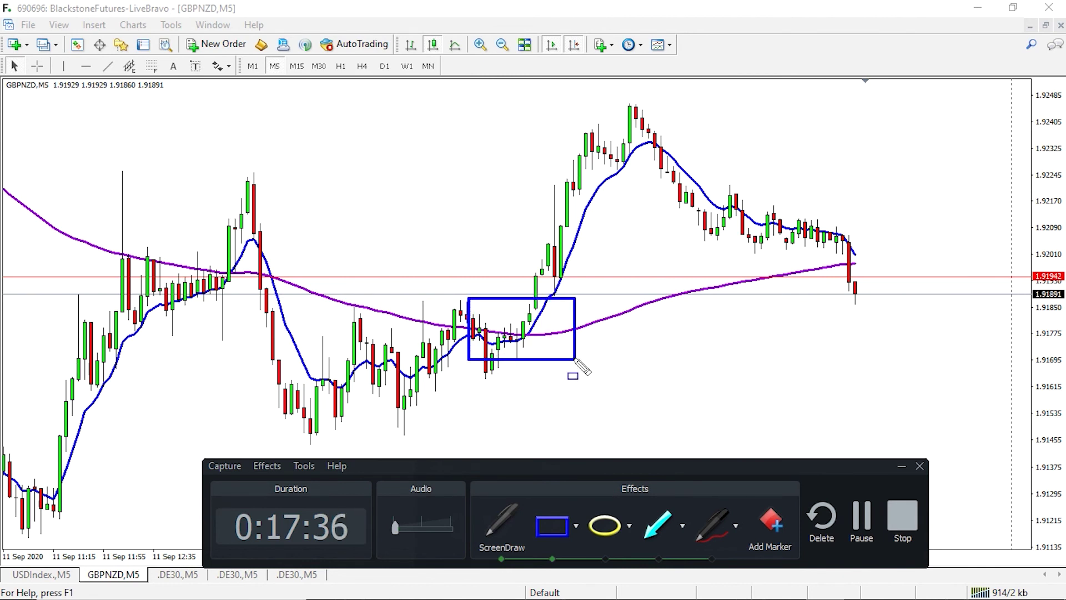
click(501, 559)
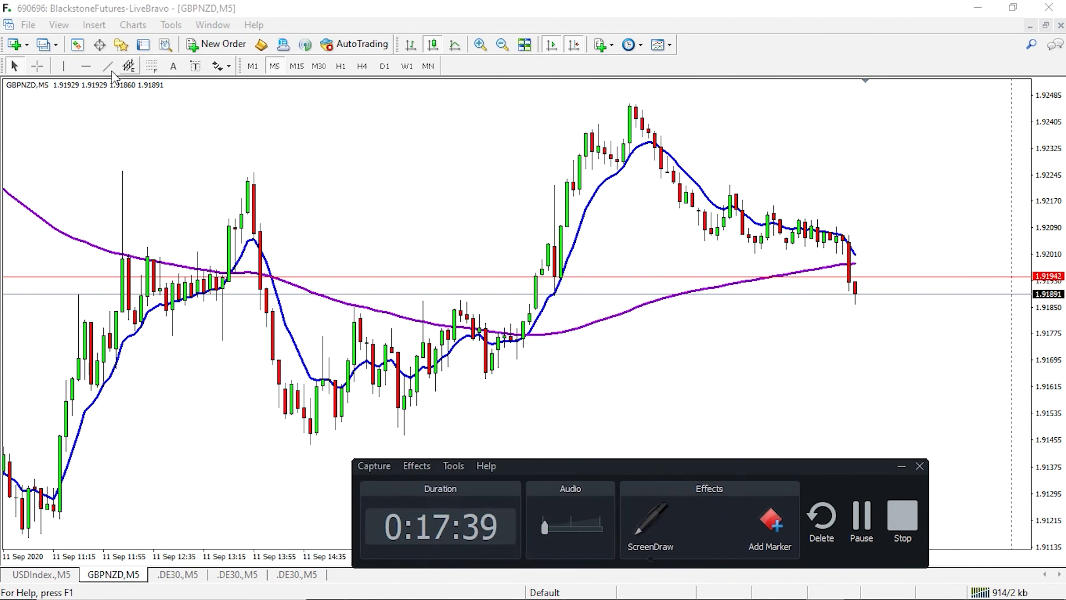
Step: Place a horizontal line at 1.91769 at the crossover and a target line above the entry, lowering the target to 1.92157
click(85, 66)
click(538, 334)
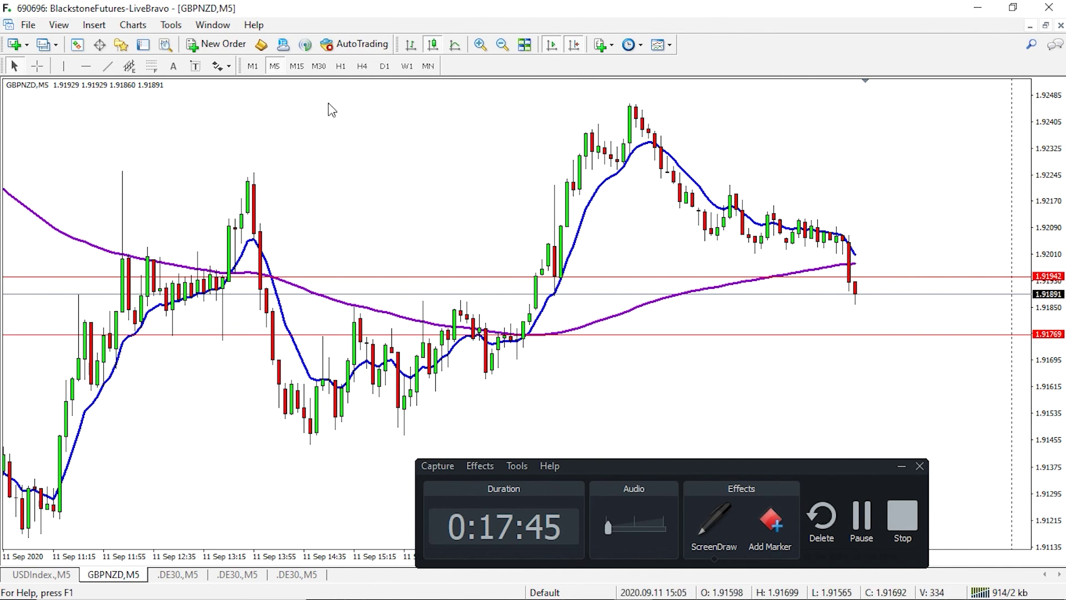
click(89, 68)
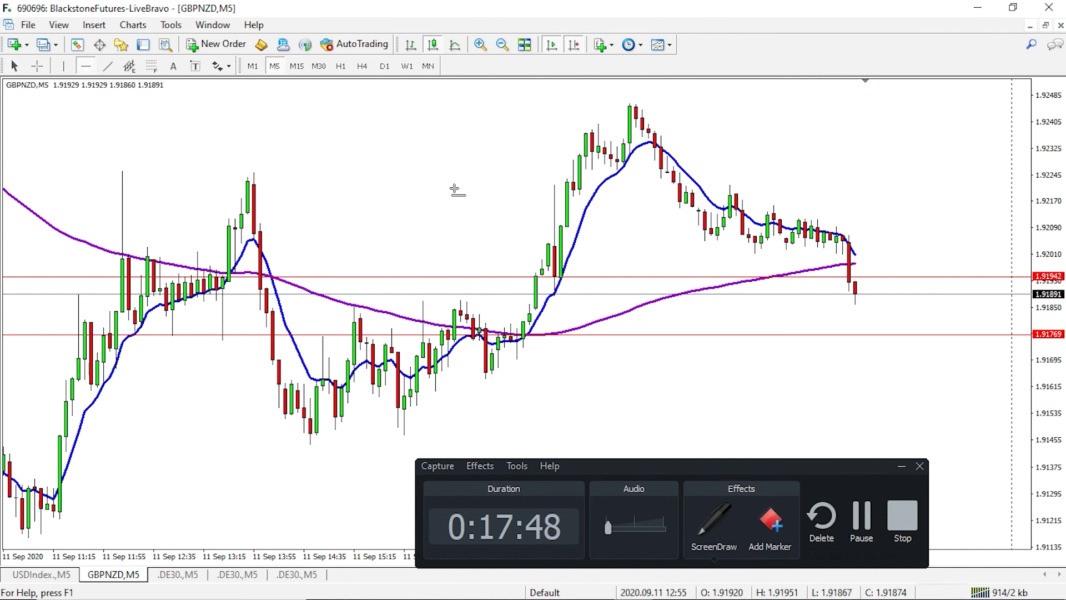
click(564, 195)
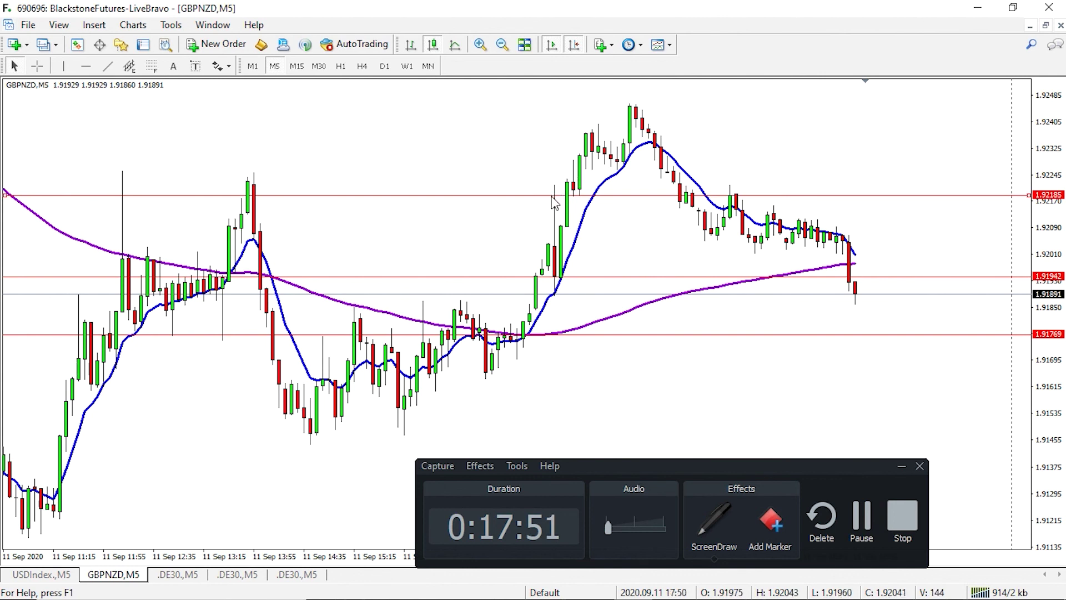
drag(552, 197, 551, 205)
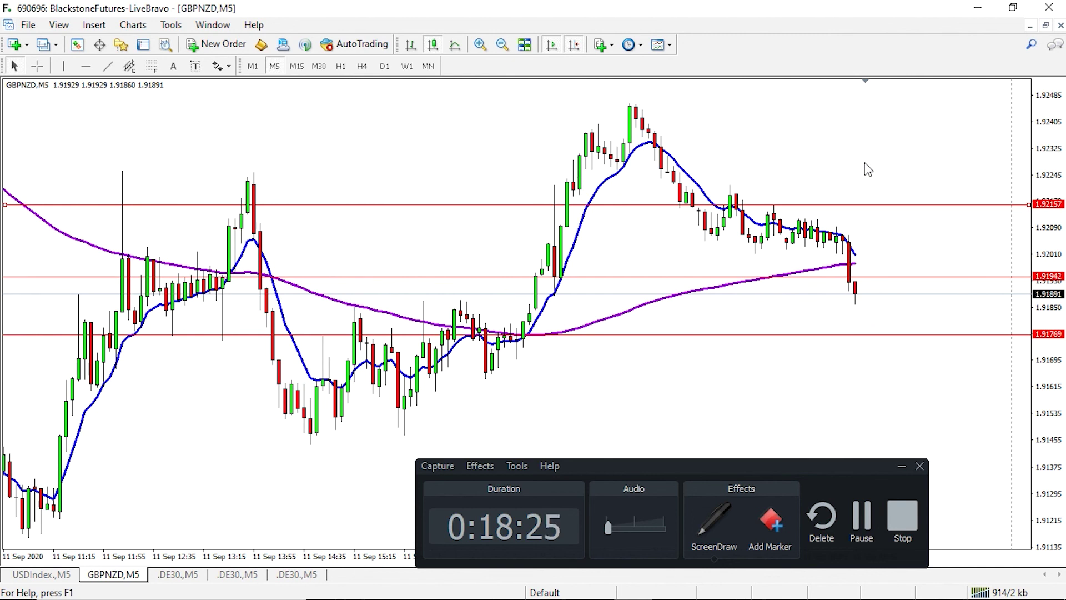
Step: Delete the entry, stop and target lines of the second GBPNZD trade
double_click(947, 276)
key(Delete)
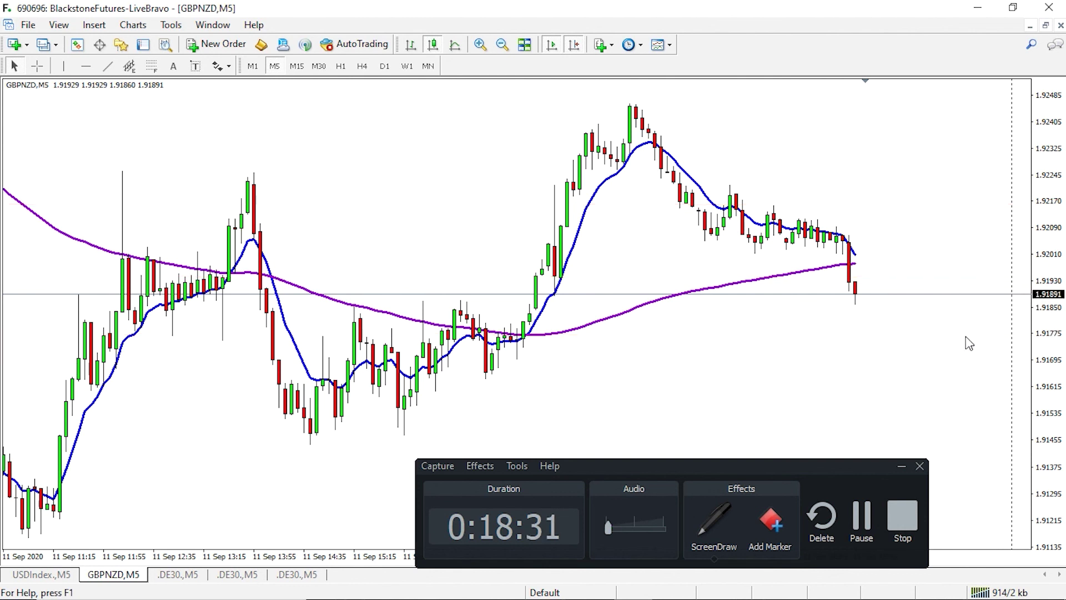